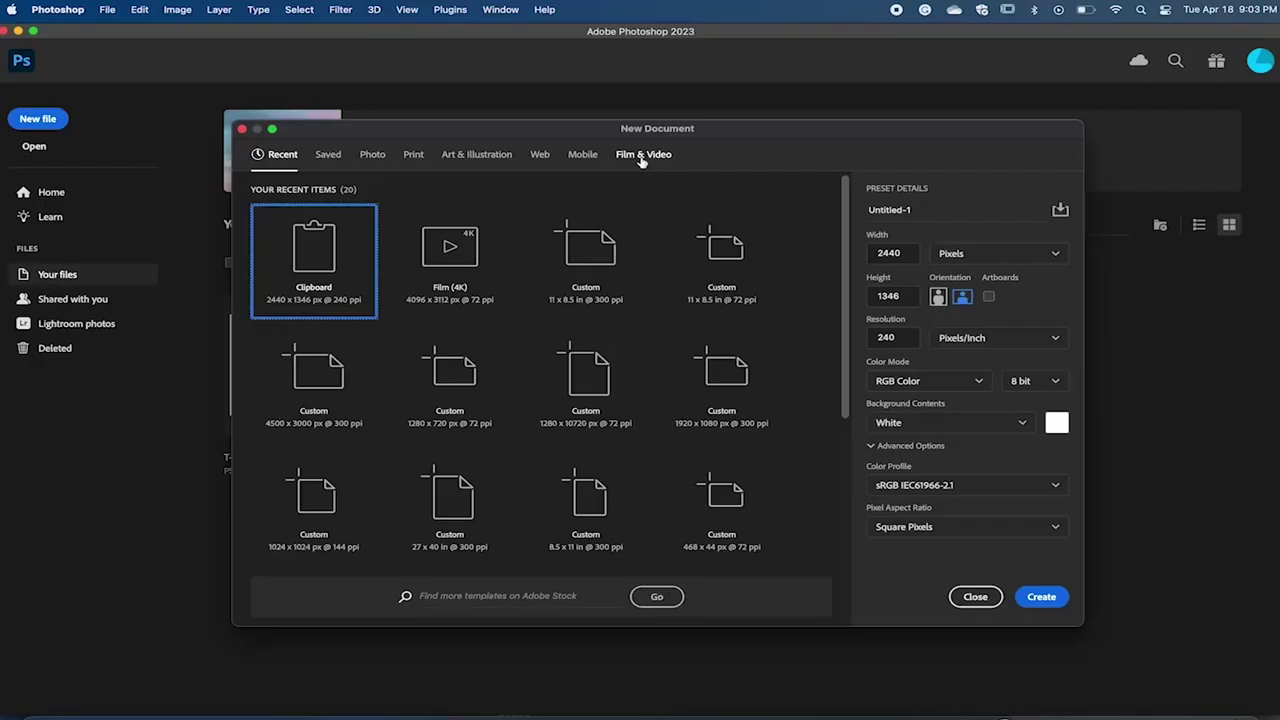
- Create a new 4096 × 3112 px document from the Film & Video Film (4K) preset
{"action": "left_click", "coordinate": [642, 157]}
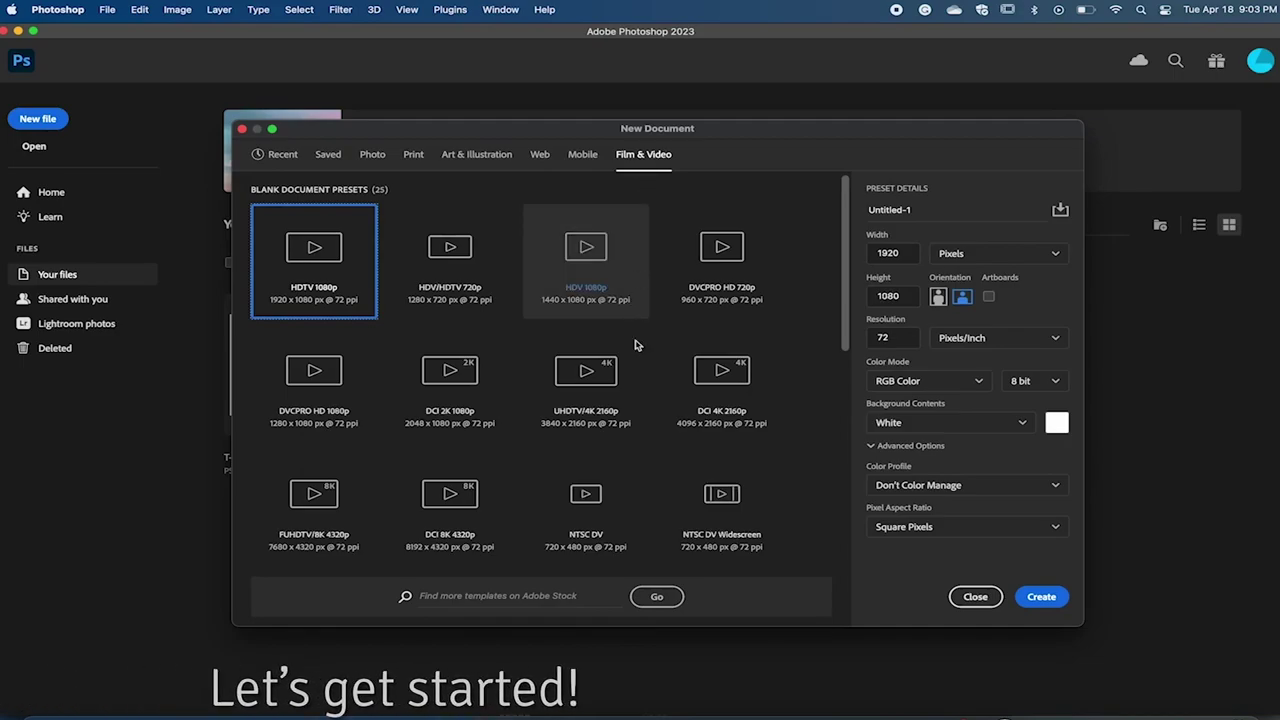
{"action": "scroll", "coordinate": [640, 400], "scroll_direction": "down", "scroll_amount": 3}
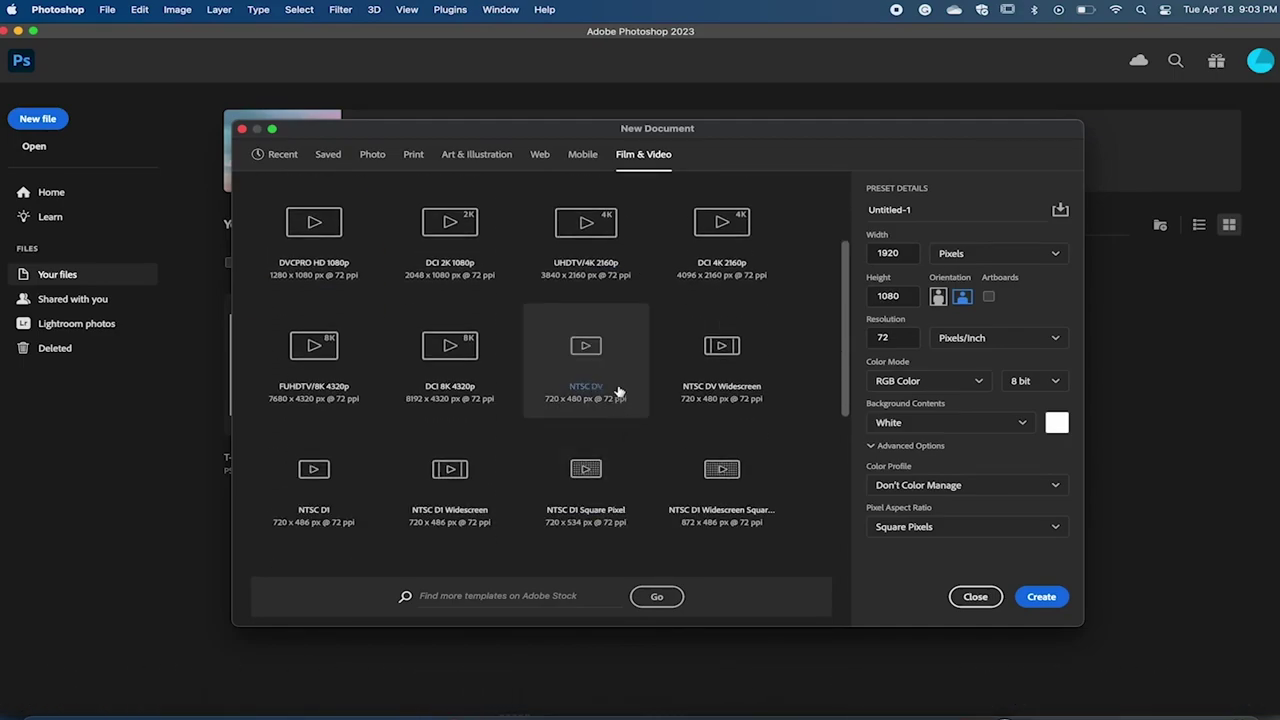
{"action": "scroll", "coordinate": [617, 399], "scroll_direction": "down", "scroll_amount": 1}
{"action": "scroll", "coordinate": [617, 399], "scroll_direction": "down", "scroll_amount": 2}
{"action": "scroll", "coordinate": [620, 400], "scroll_direction": "down", "scroll_amount": 3}
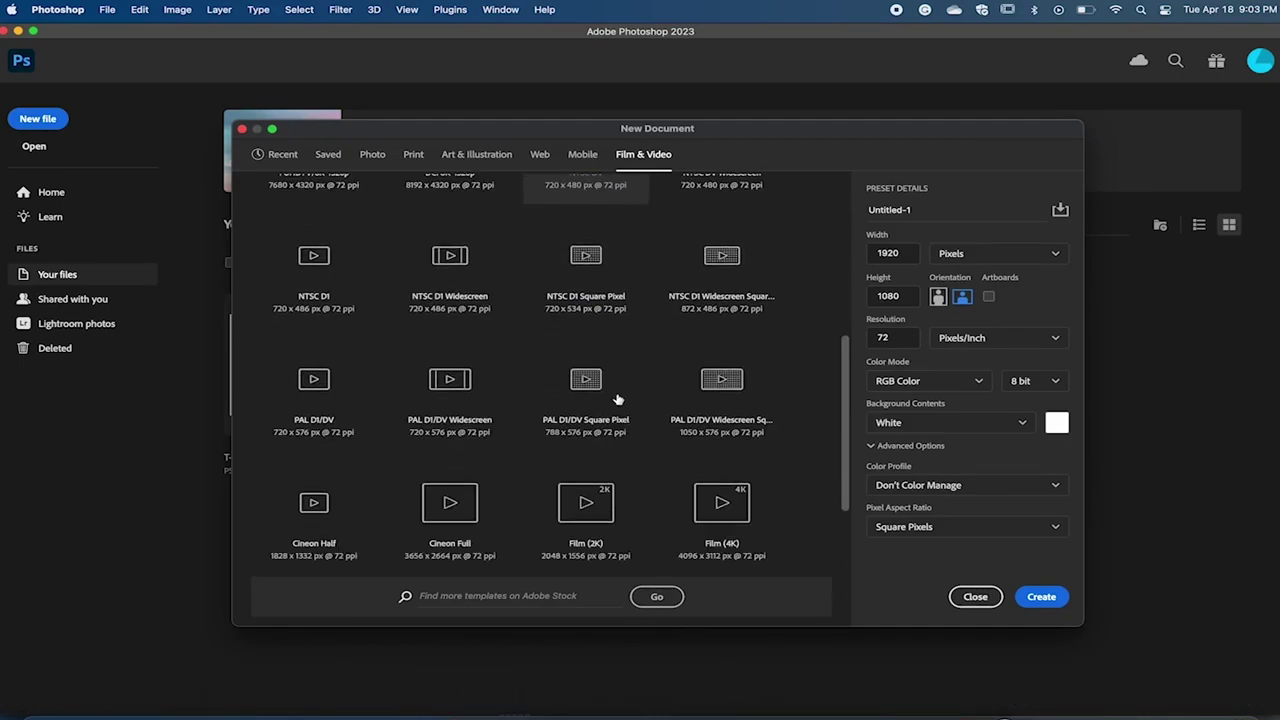
{"action": "scroll", "coordinate": [620, 400], "scroll_direction": "down", "scroll_amount": 2}
{"action": "left_click", "coordinate": [740, 432]}
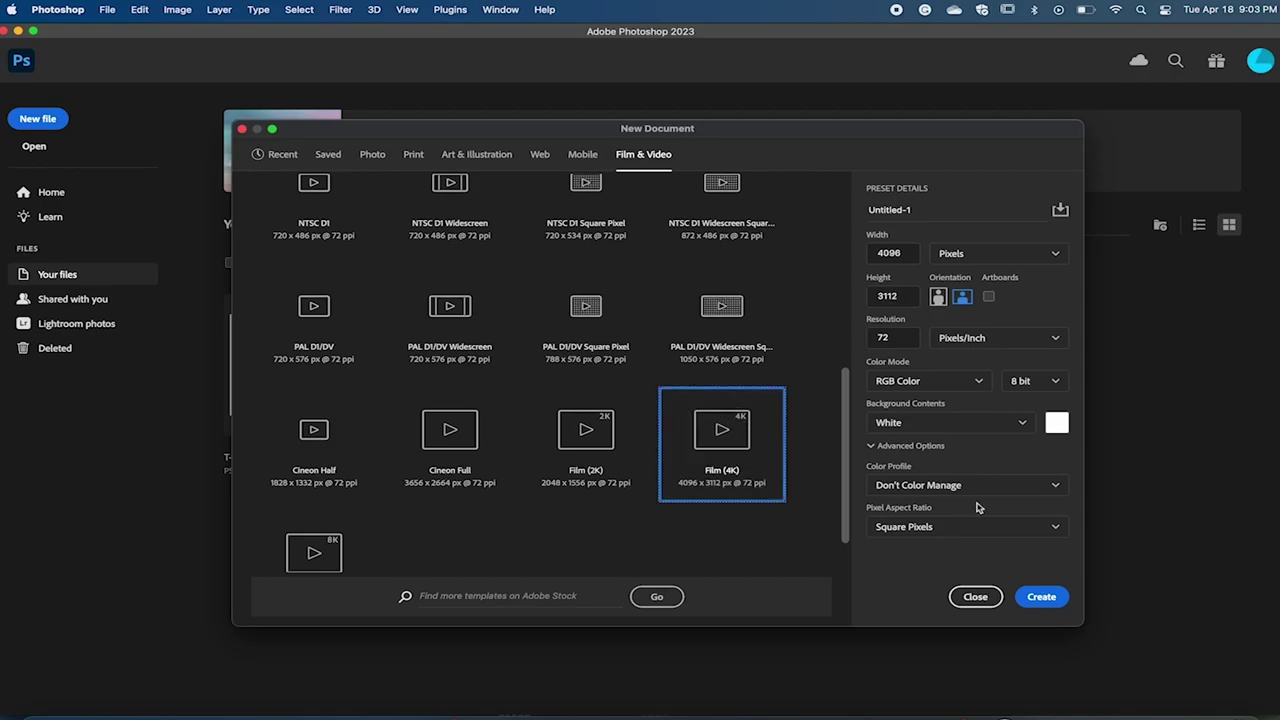
{"action": "left_click", "coordinate": [1041, 596]}
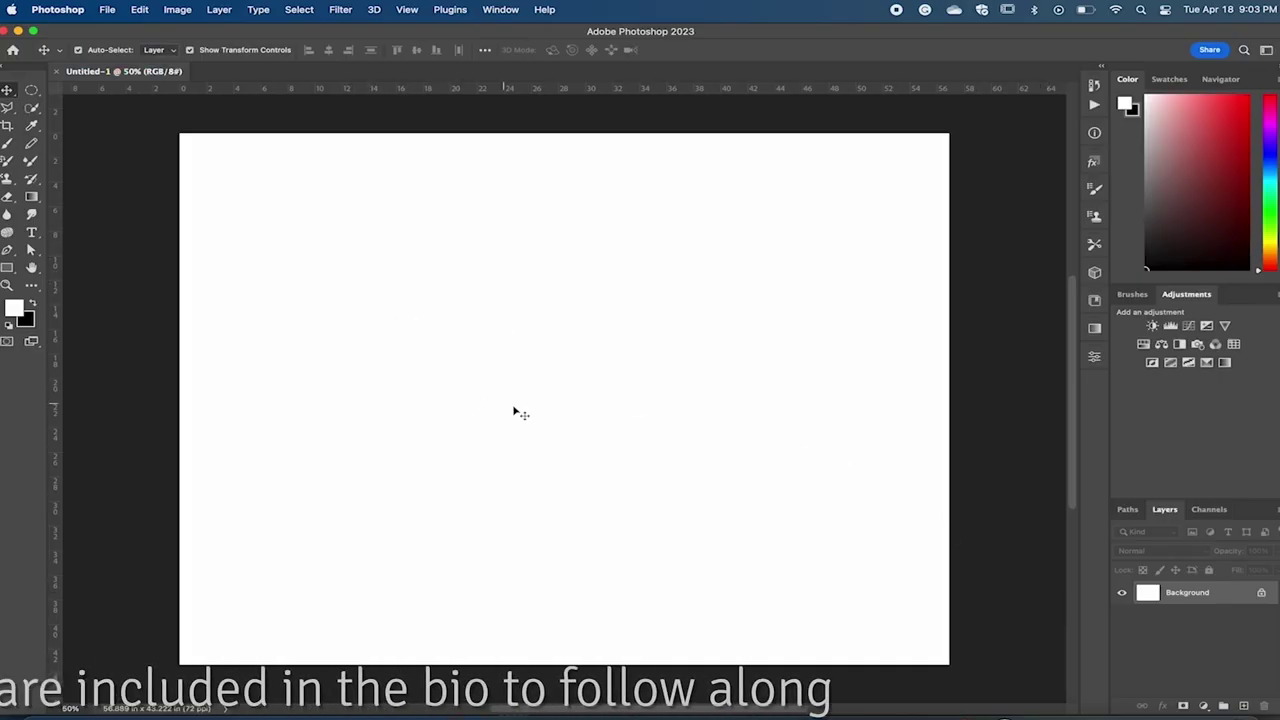
- Unlock the Background layer and rename it 'background'
{"action": "left_click", "coordinate": [1261, 593]}
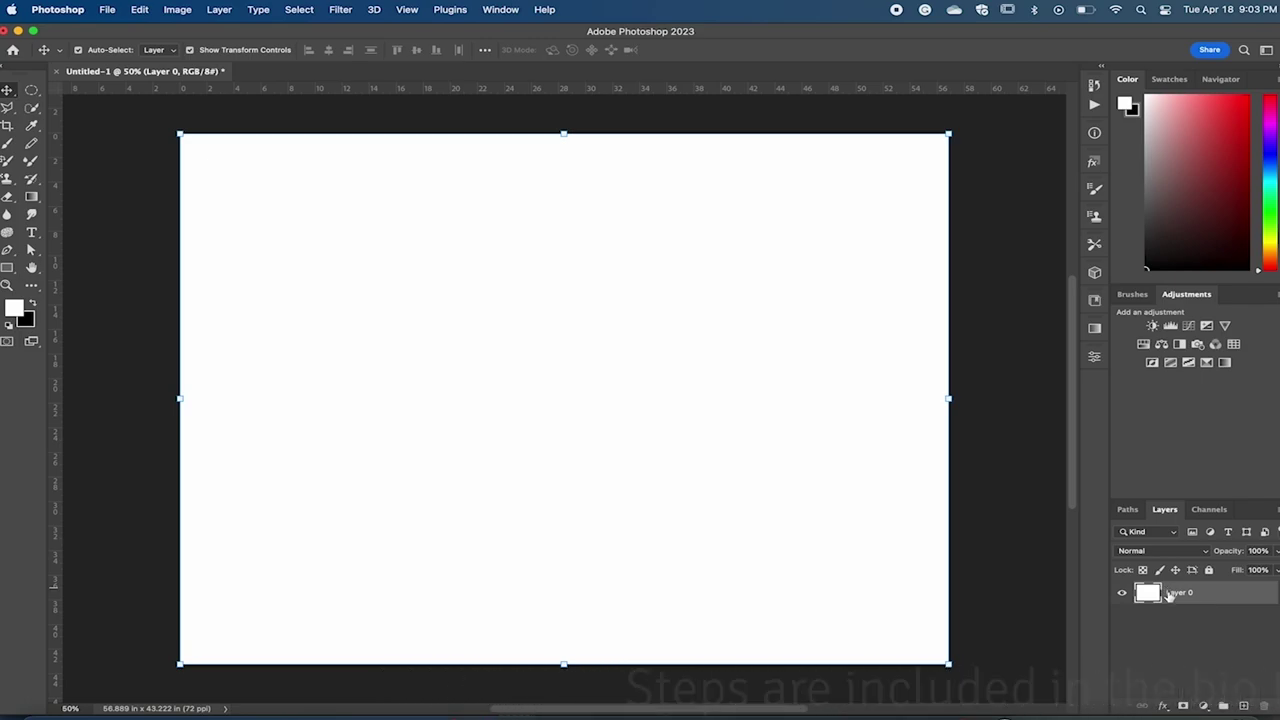
{"action": "type", "text": "background"}
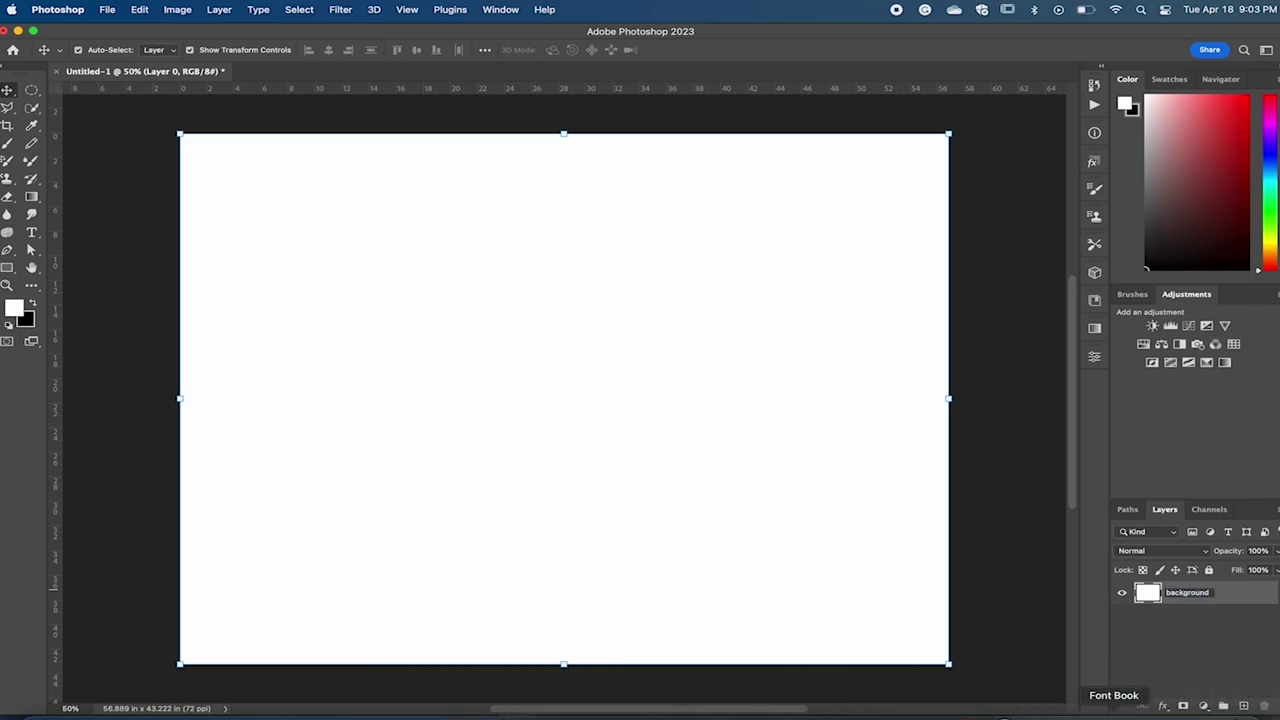
{"action": "key", "text": "Return"}
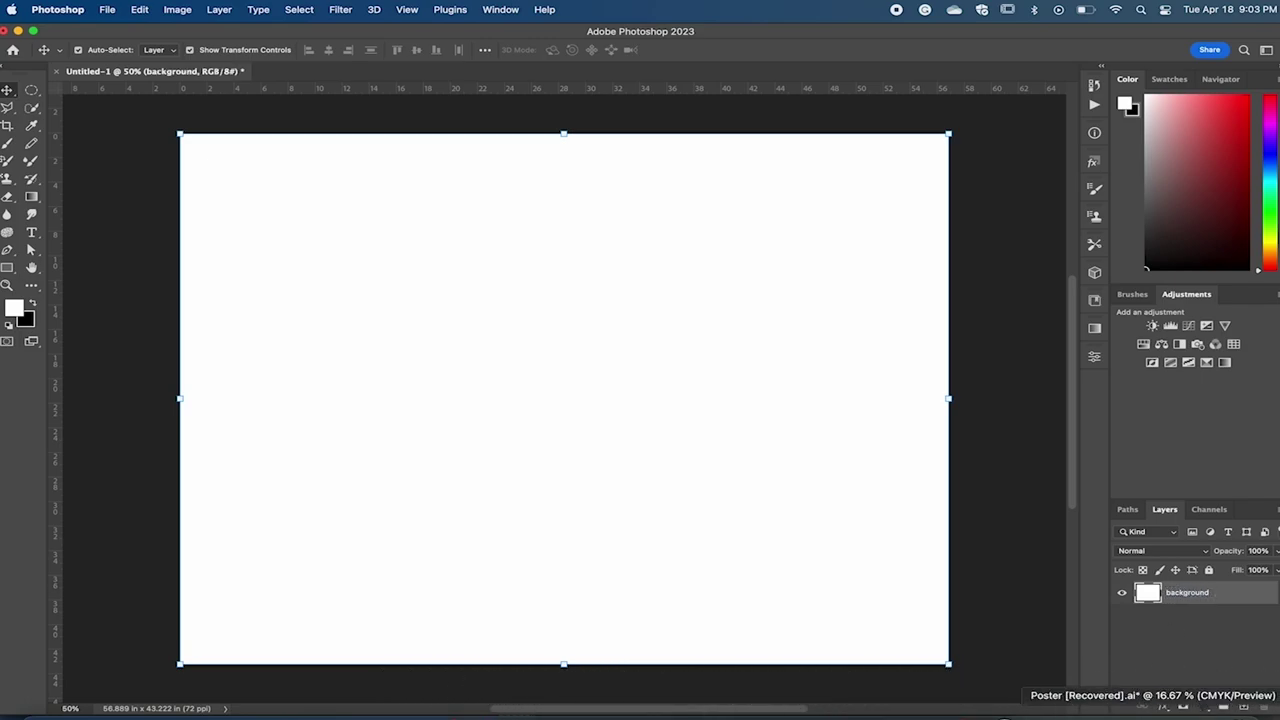
- Give the layer a radial white-to-gray Gradient Overlay at scale 150, then lock it
{"action": "left_click", "coordinate": [1162, 707]}
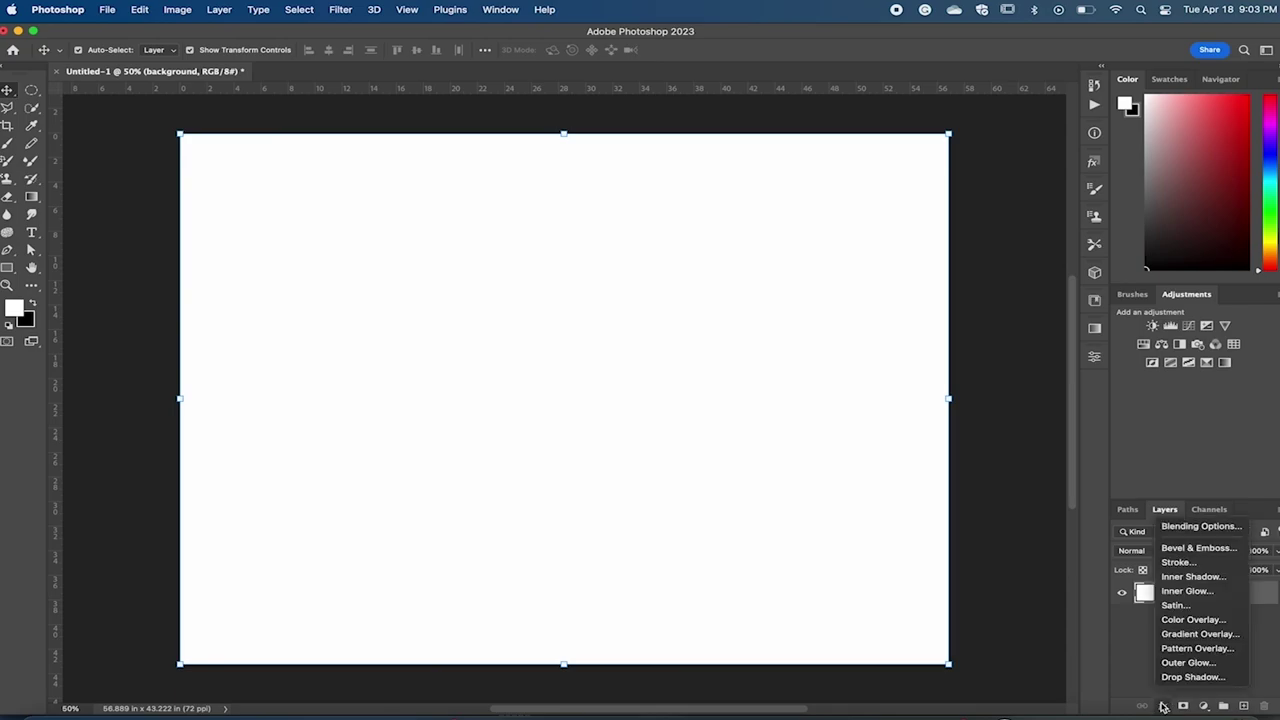
{"action": "left_click", "coordinate": [1178, 635]}
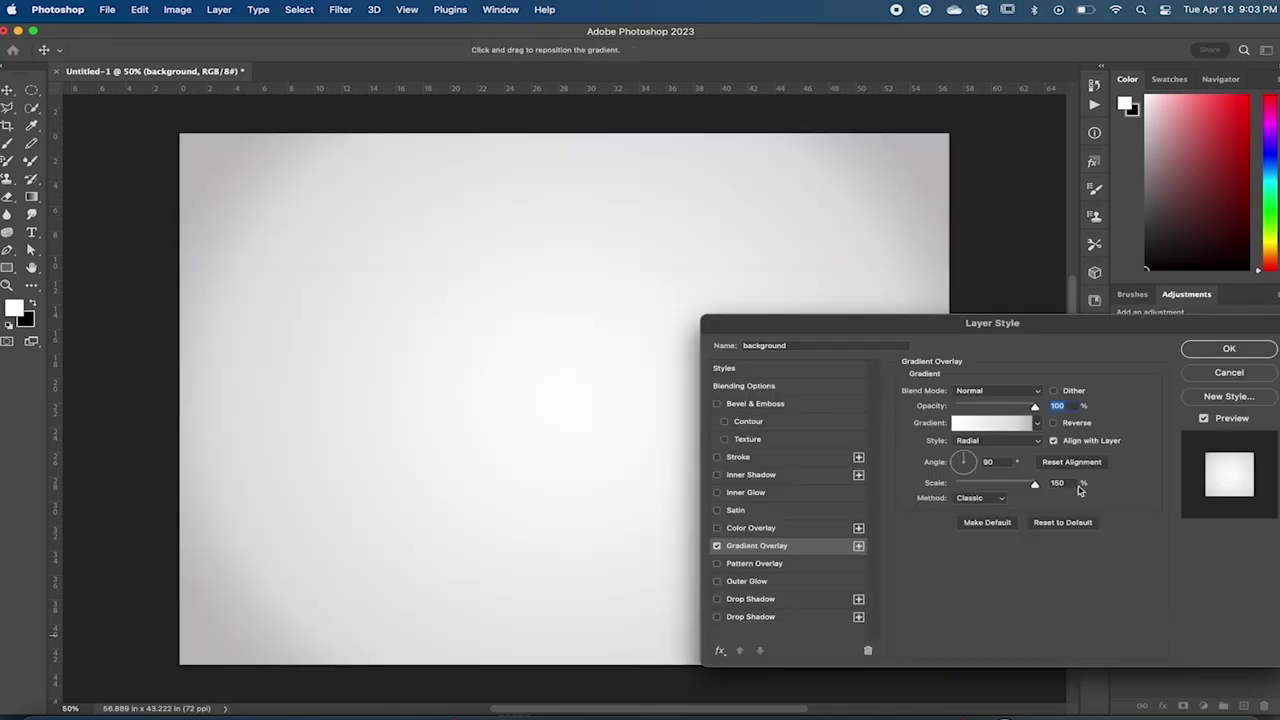
{"action": "left_click", "coordinate": [1040, 424]}
{"action": "left_click", "coordinate": [1108, 398]}
{"action": "left_click", "coordinate": [1000, 423]}
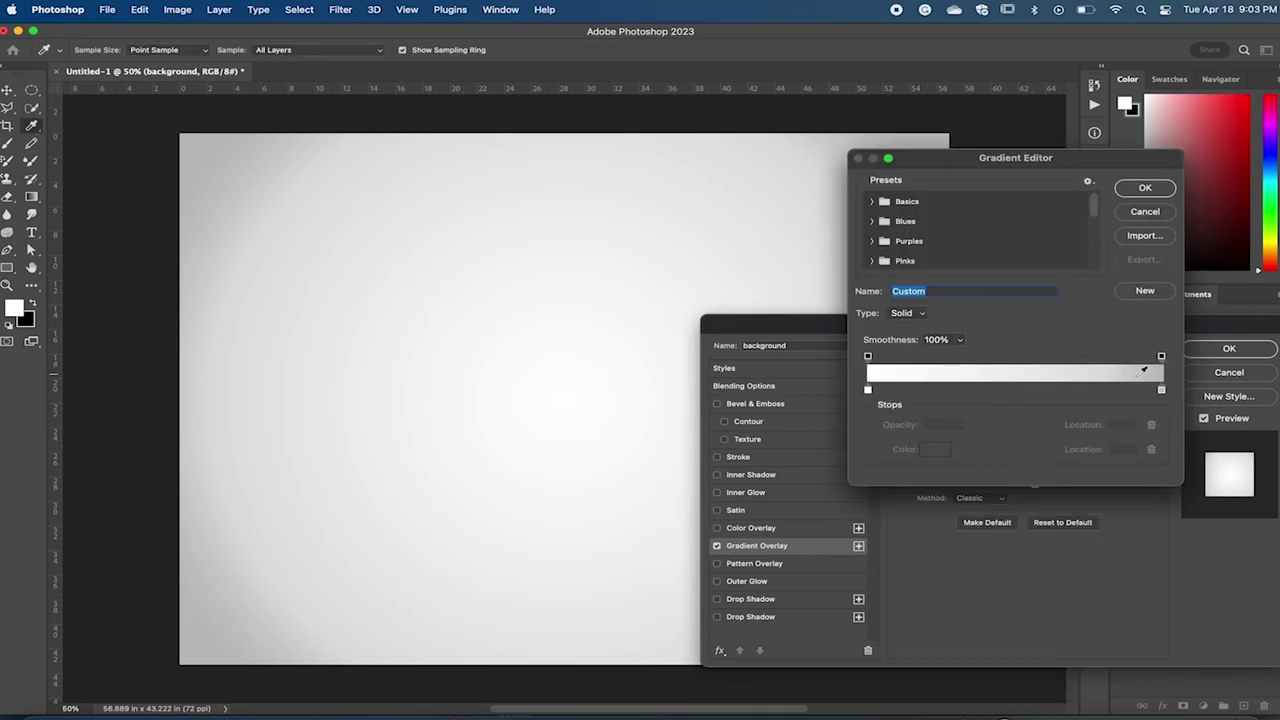
{"action": "left_click", "coordinate": [1145, 189]}
{"action": "left_click", "coordinate": [1228, 349]}
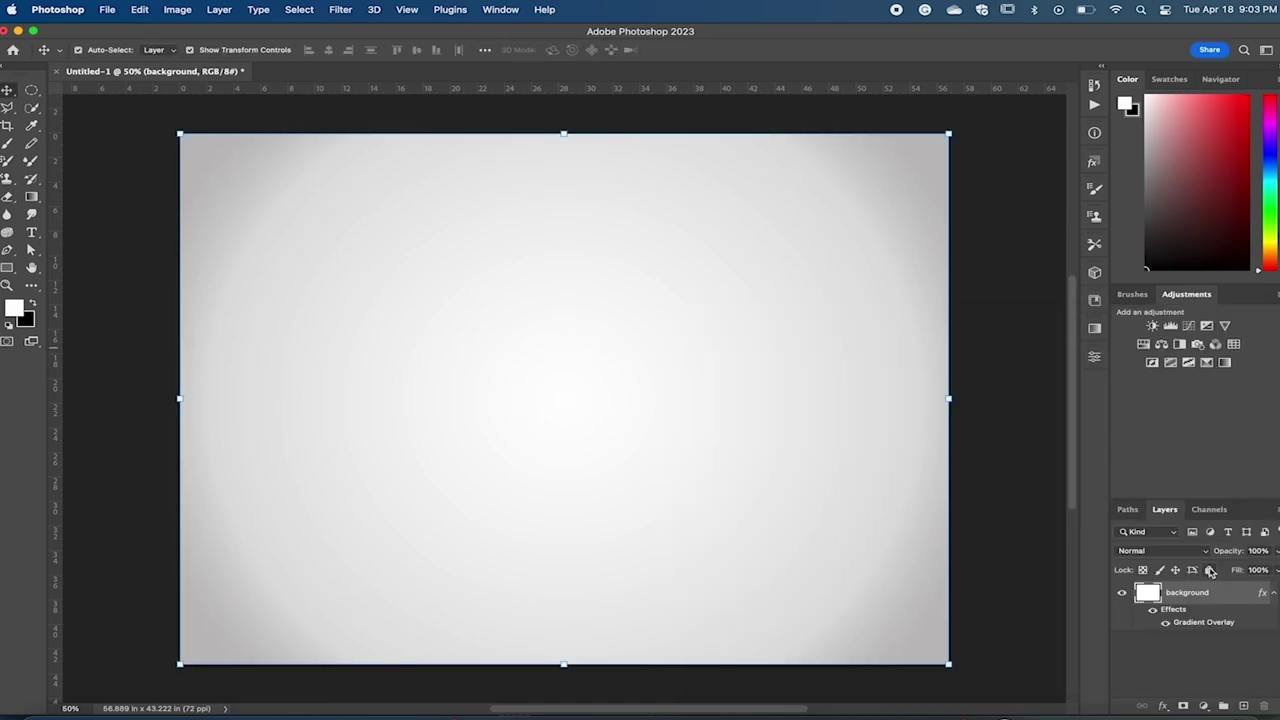
{"action": "left_click", "coordinate": [1210, 570]}
- Open the whole-lime PNG and copy its image
{"action": "left_click", "coordinate": [107, 9]}
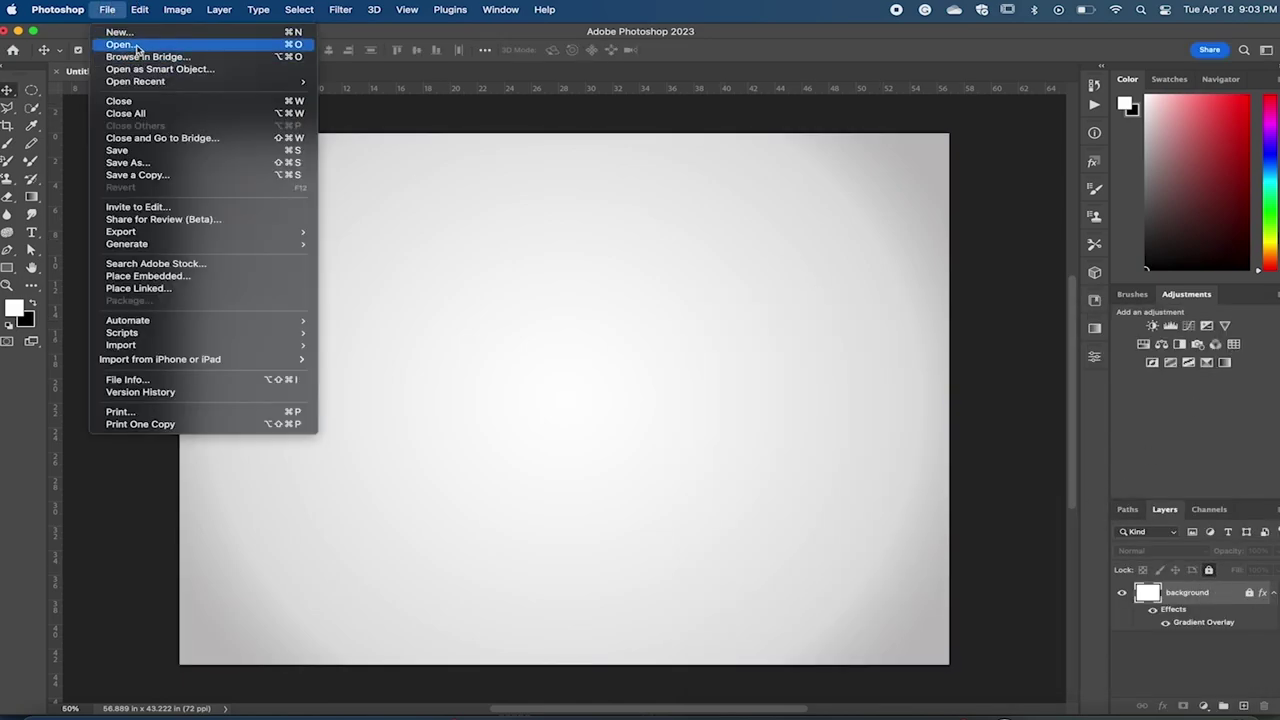
{"action": "left_click", "coordinate": [137, 47]}
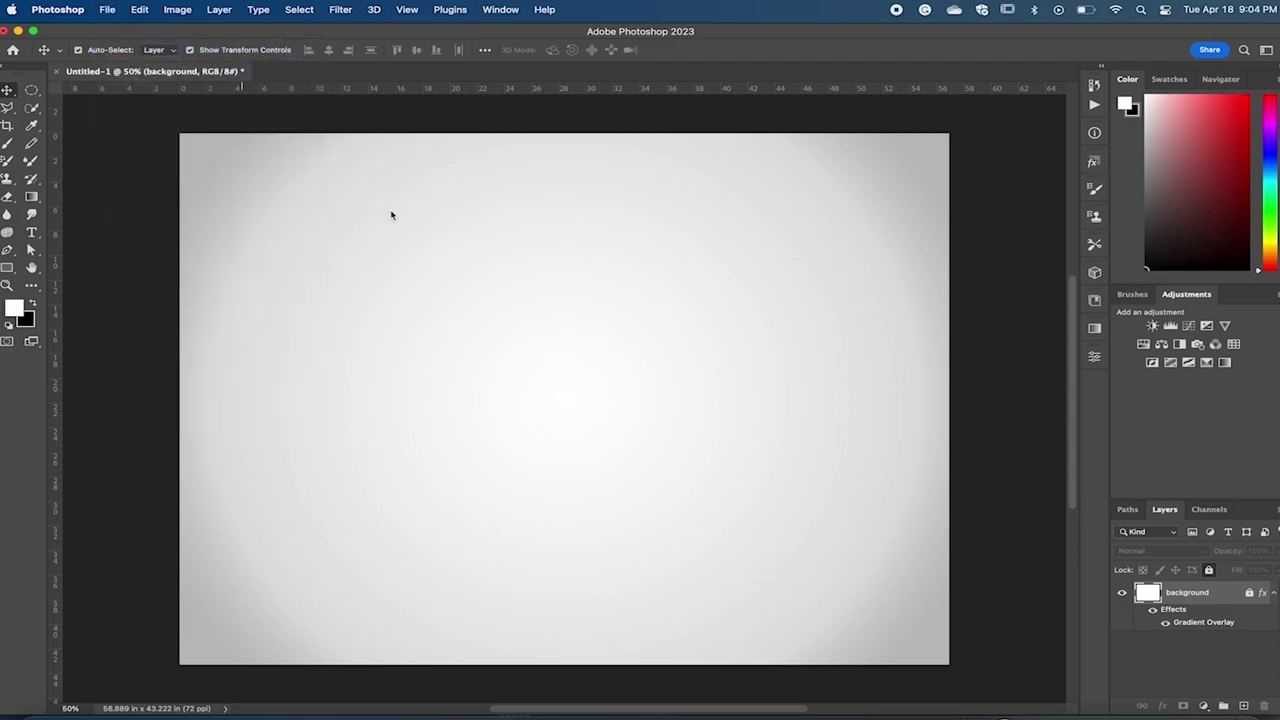
{"action": "left_click", "coordinate": [500, 175]}
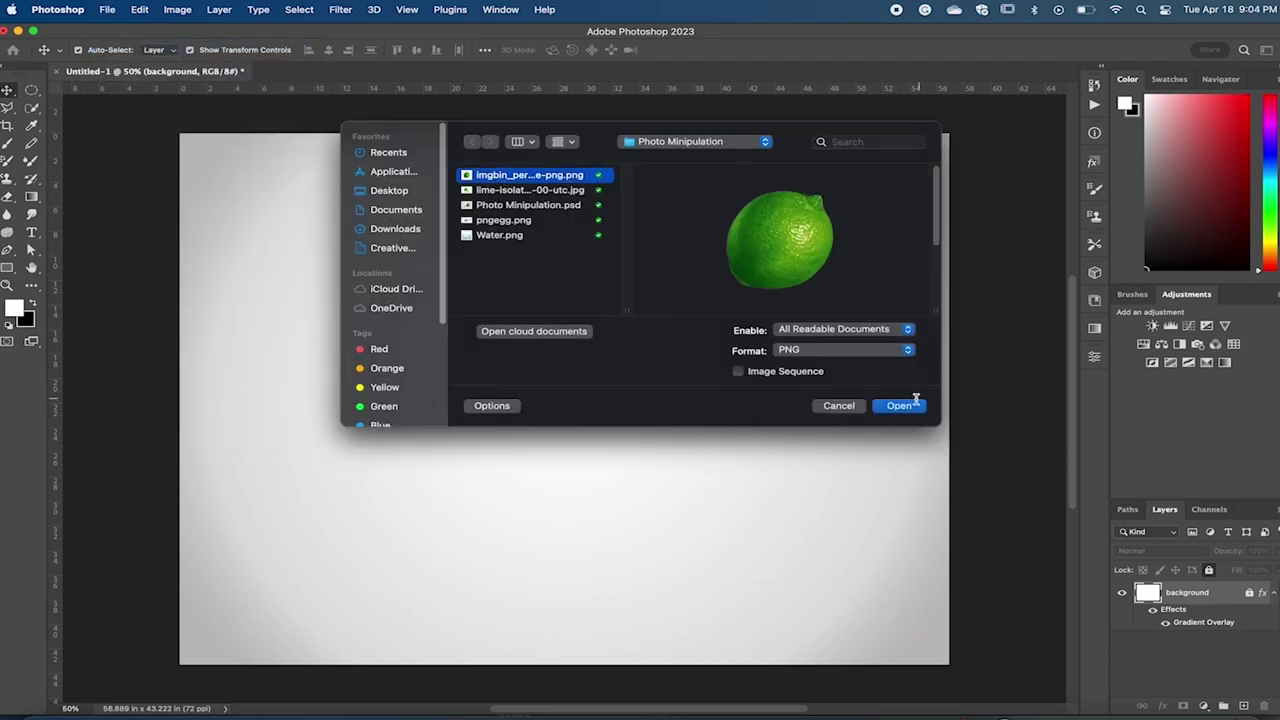
{"action": "left_click", "coordinate": [903, 407]}
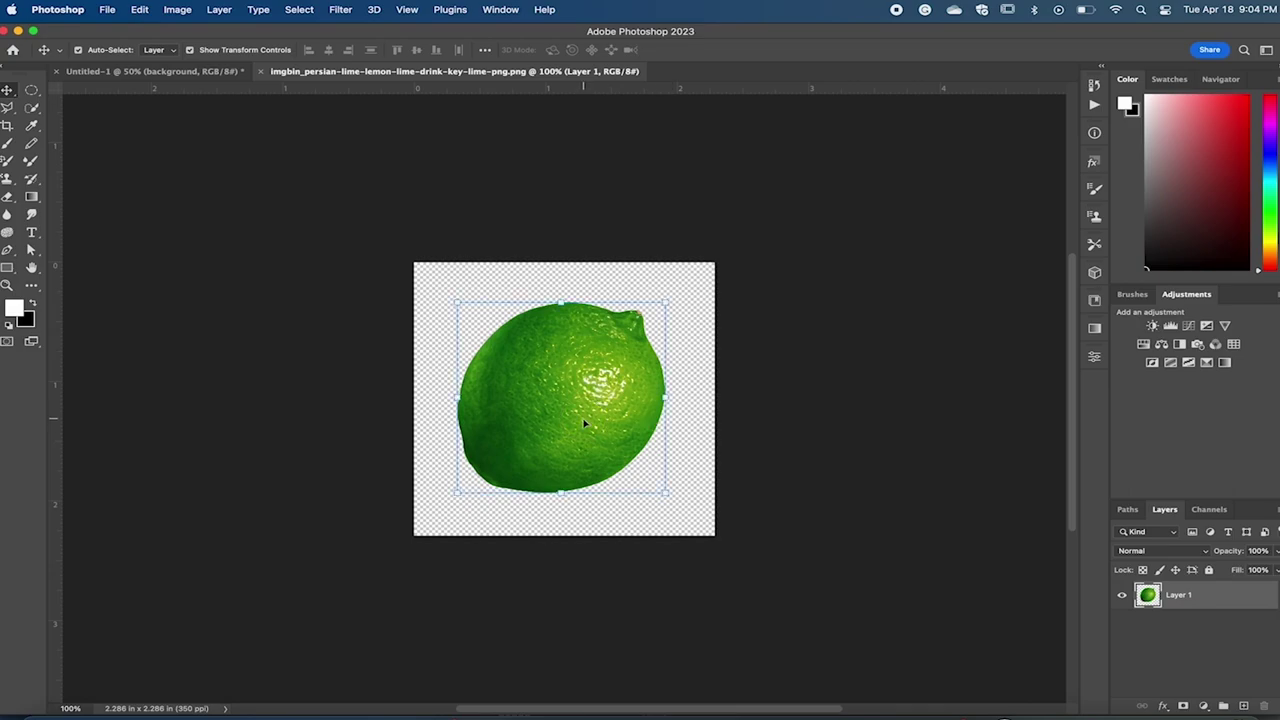
{"action": "left_click", "coordinate": [108, 12]}
{"action": "mouse_move", "coordinate": [139, 10]}
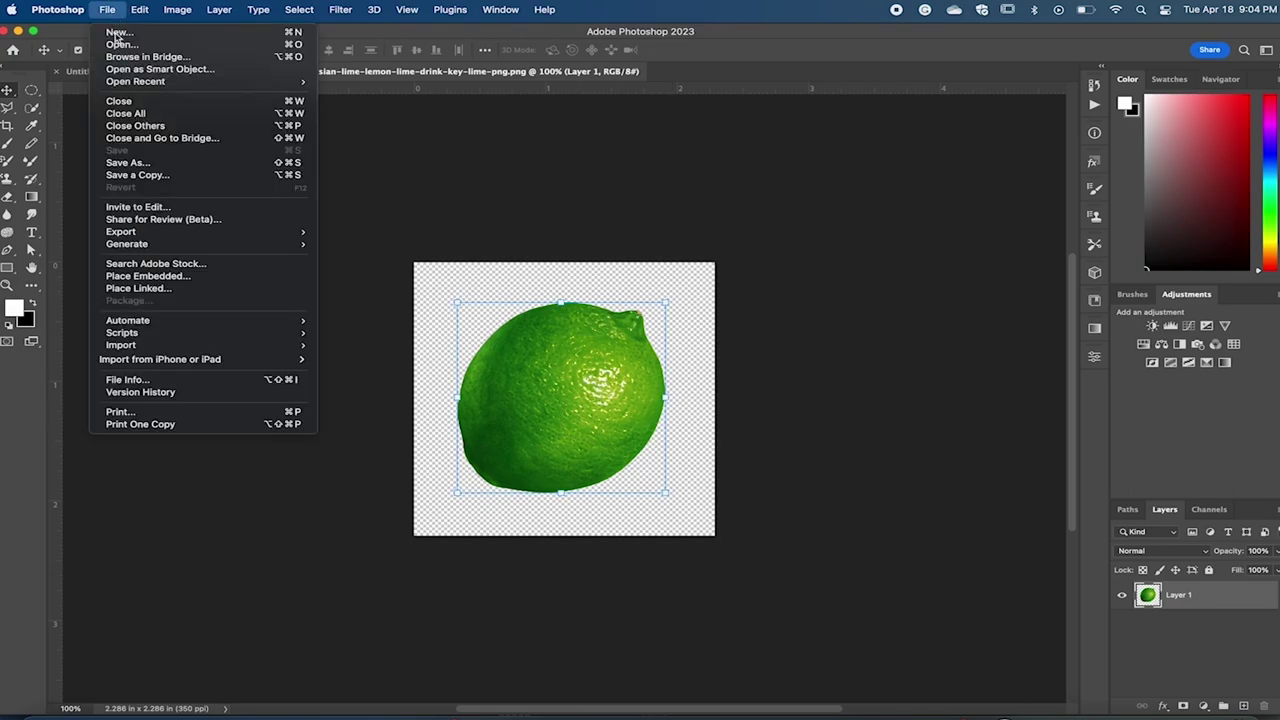
{"action": "left_click", "coordinate": [150, 108]}
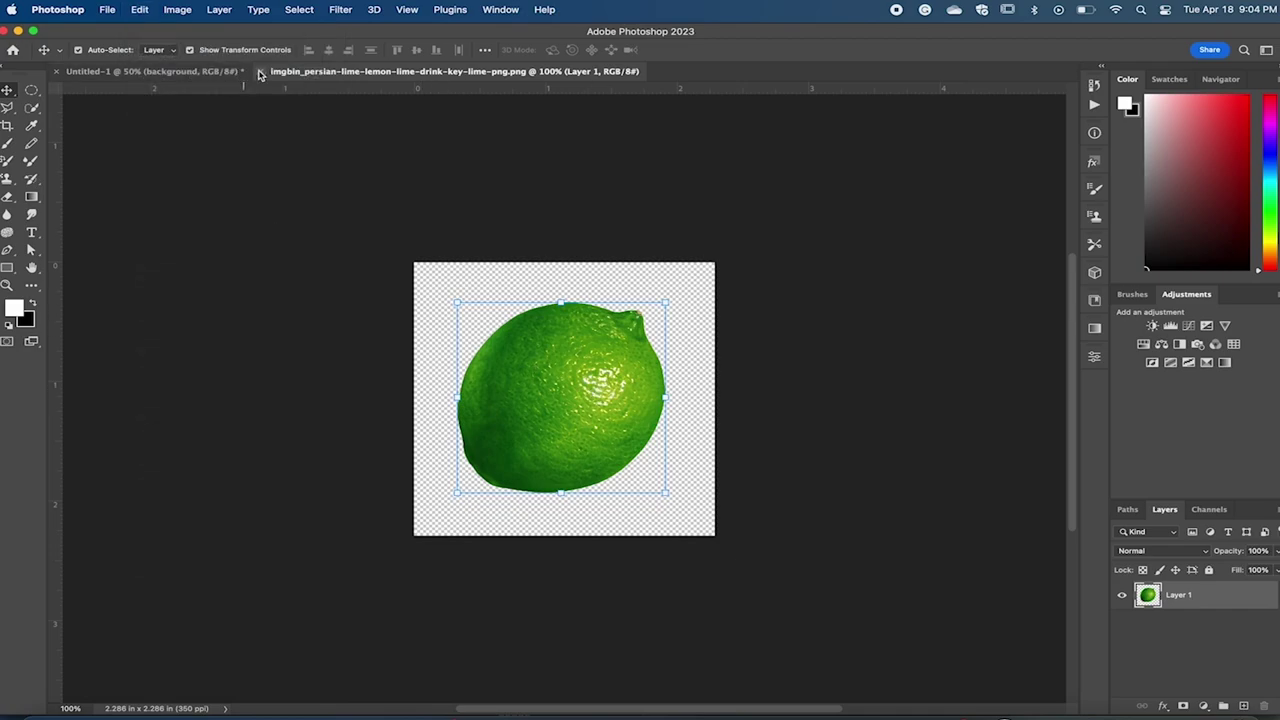
- Close the lime document and paste the lime into Untitled-1 as a new layer
{"action": "left_click", "coordinate": [260, 71]}
{"action": "left_click", "coordinate": [139, 10]}
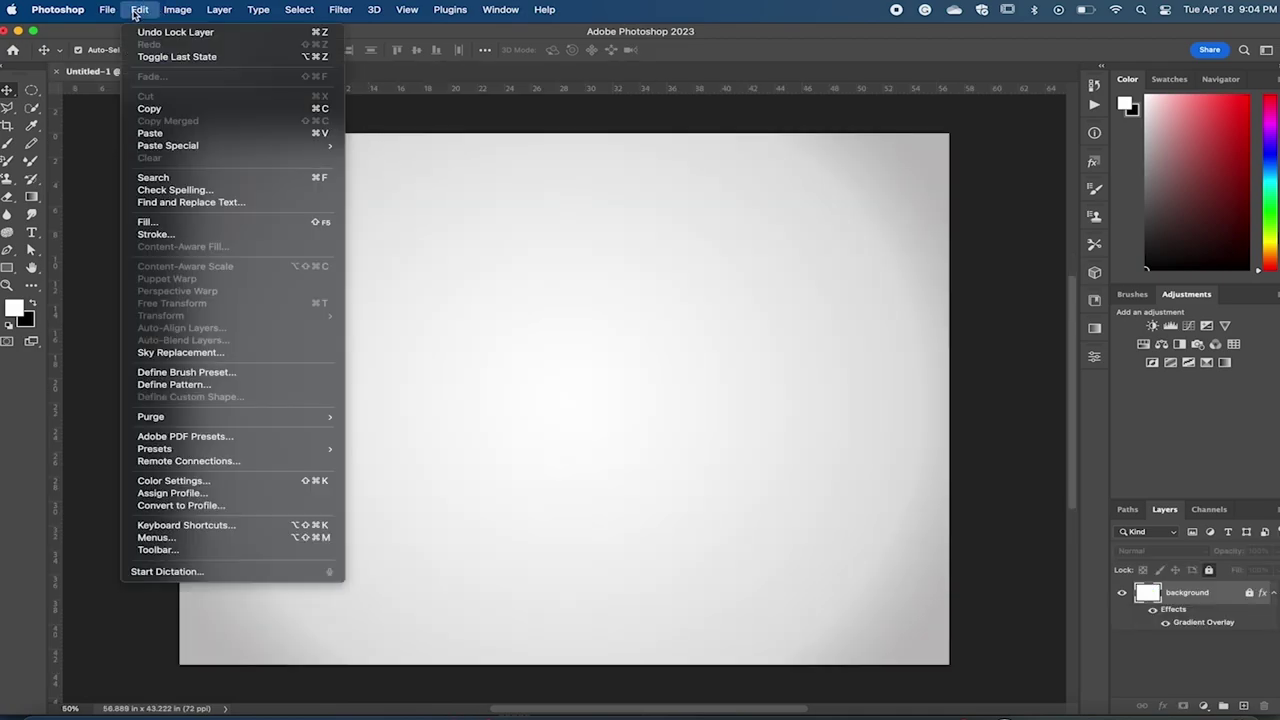
{"action": "left_click", "coordinate": [166, 133]}
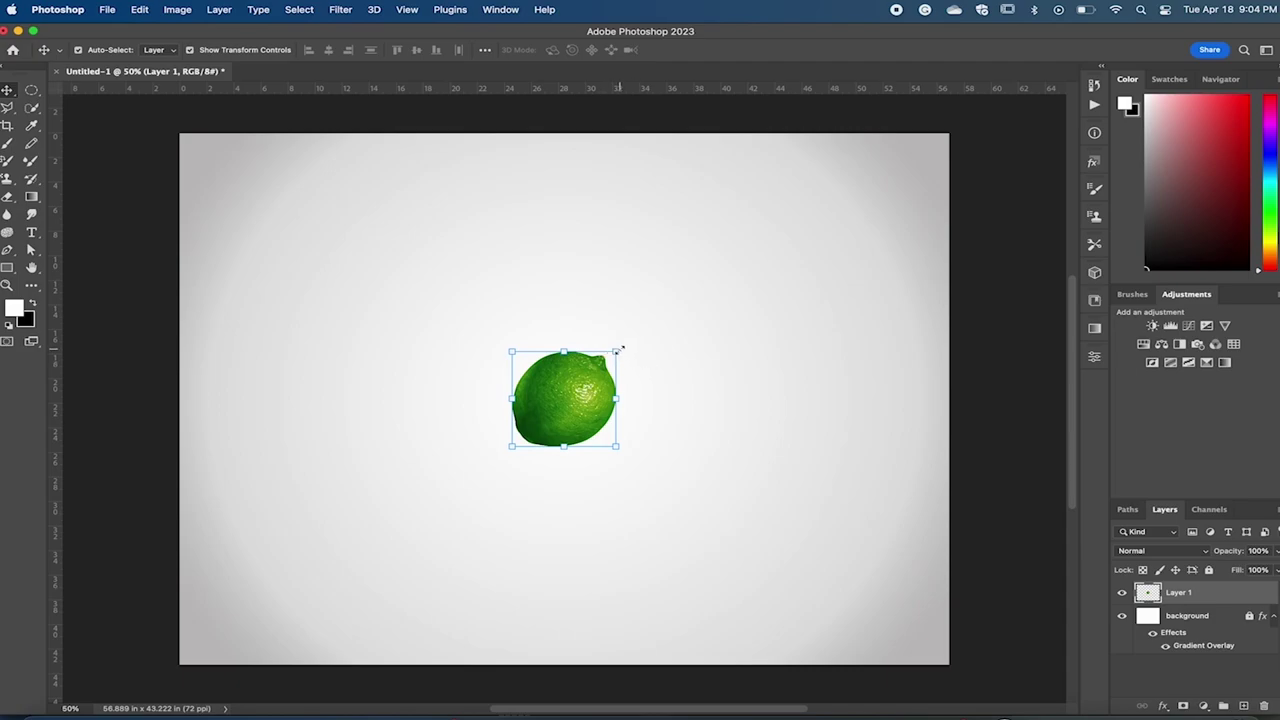
- Scale the pasted lime to about 268% and position it right of centre
{"action": "left_click_drag", "start_coordinate": [619, 349], "coordinate": [766, 212]}
{"action": "mouse_move", "coordinate": [757, 266]}
{"action": "left_mouse_down"}
{"action": "mouse_move", "coordinate": [714, 360]}
{"action": "mouse_move", "coordinate": [743, 361]}
{"action": "left_mouse_up"}
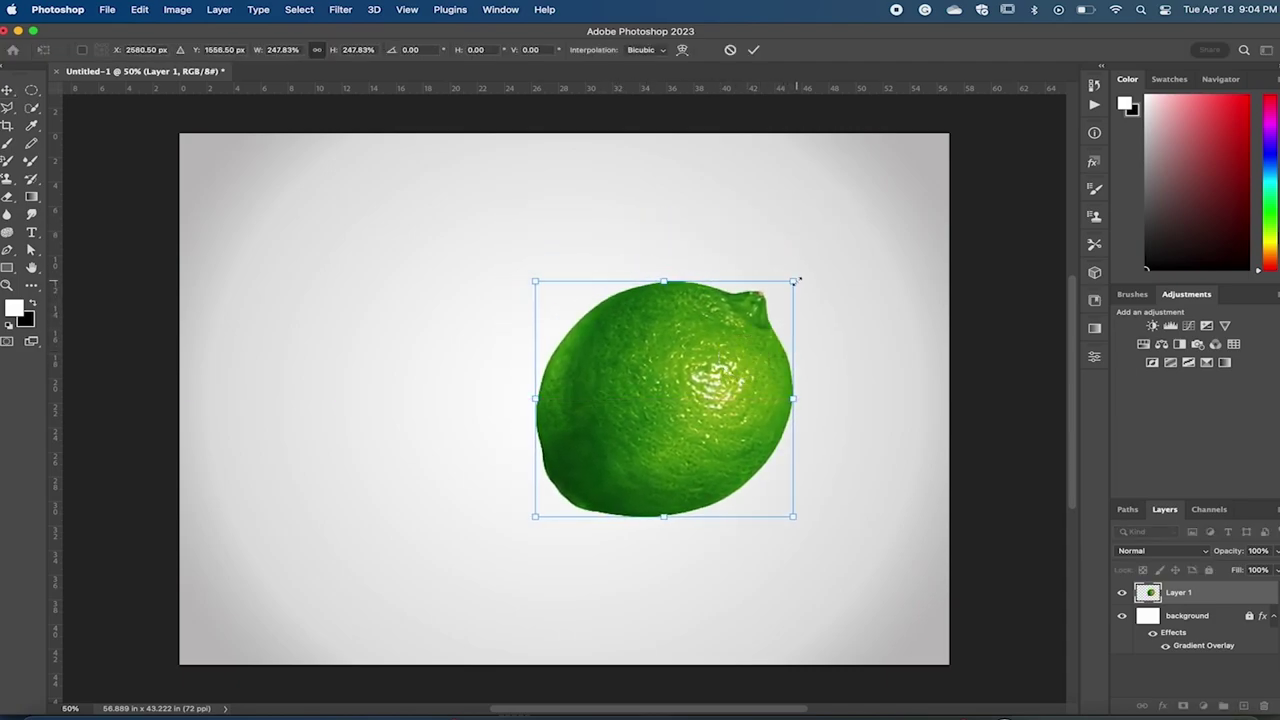
{"action": "left_click_drag", "start_coordinate": [798, 281], "coordinate": [814, 262]}
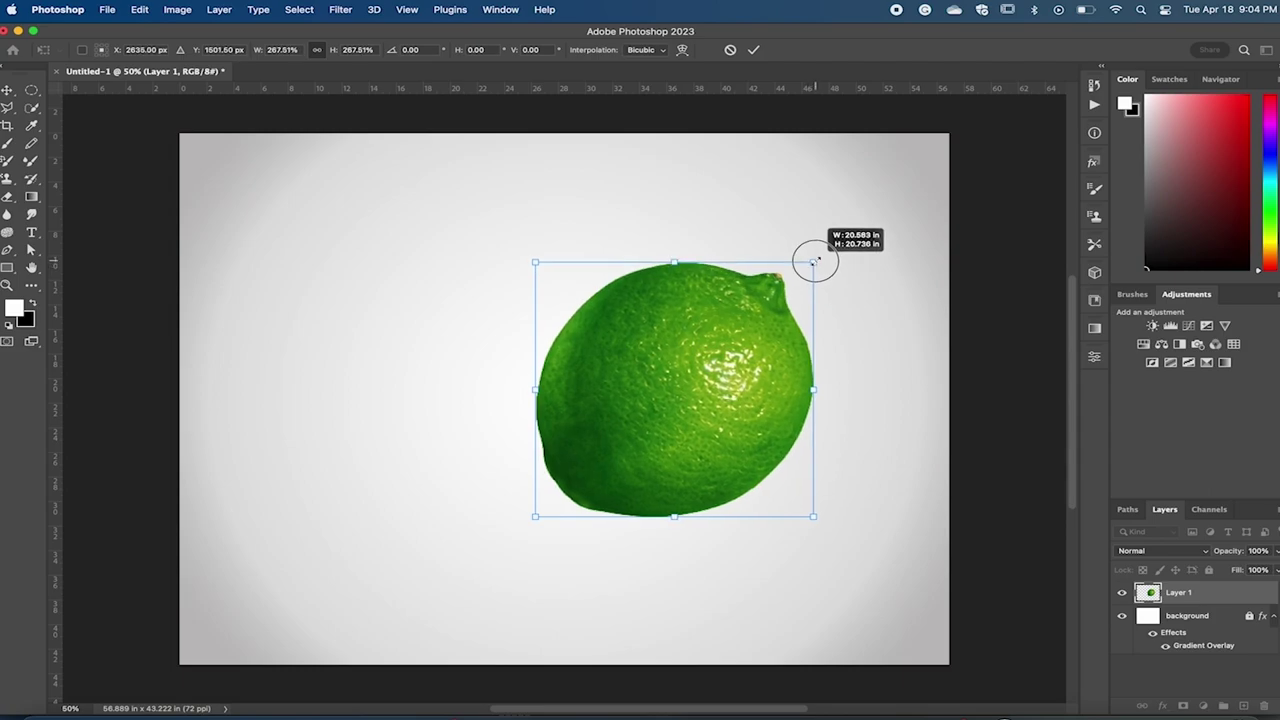
{"action": "left_click", "coordinate": [753, 50]}
{"action": "left_click", "coordinate": [605, 188]}
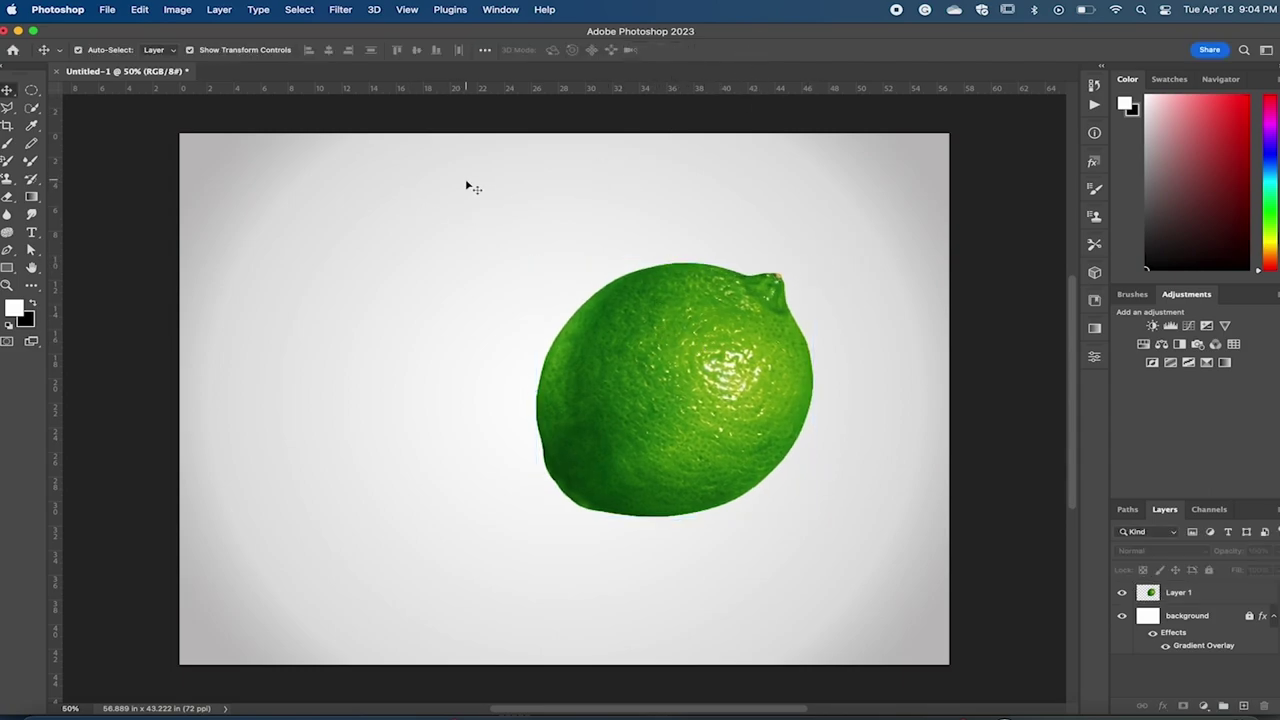
- Rename the lime's layer to 'lime' and bring up the Open dialog
{"action": "double_click", "coordinate": [1178, 592]}
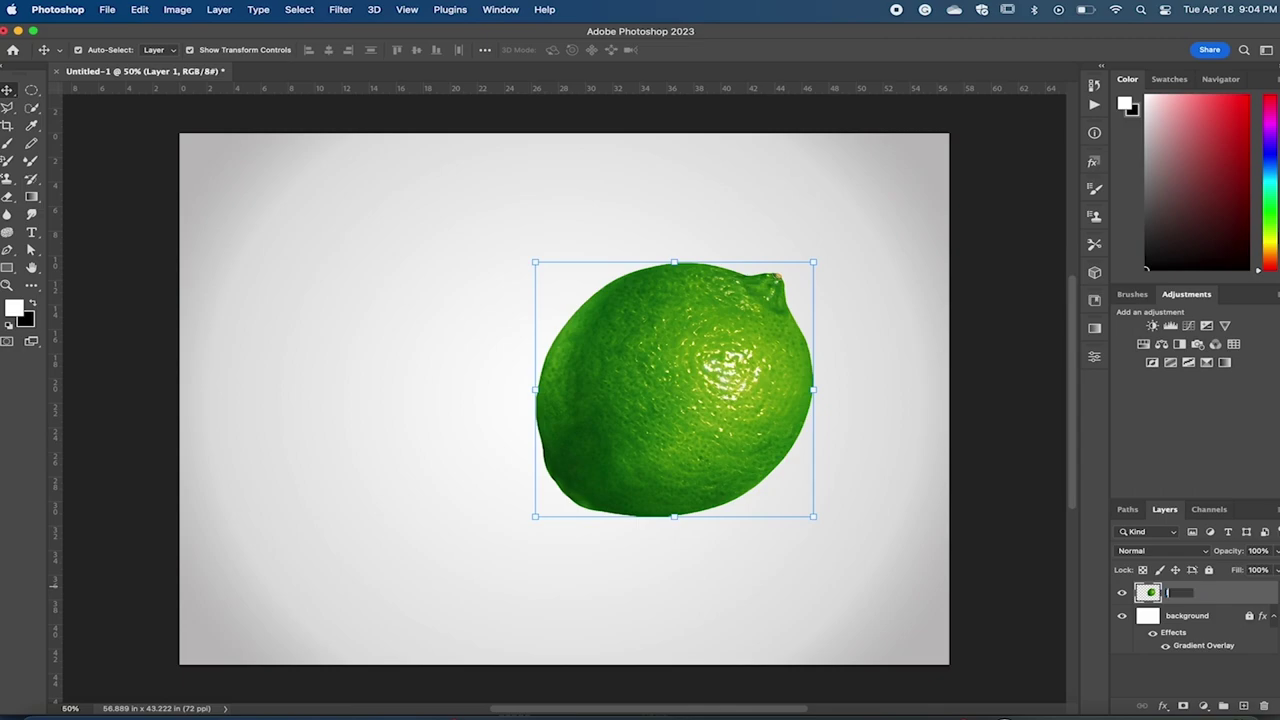
{"action": "type", "text": "lime"}
{"action": "key", "text": "Return"}
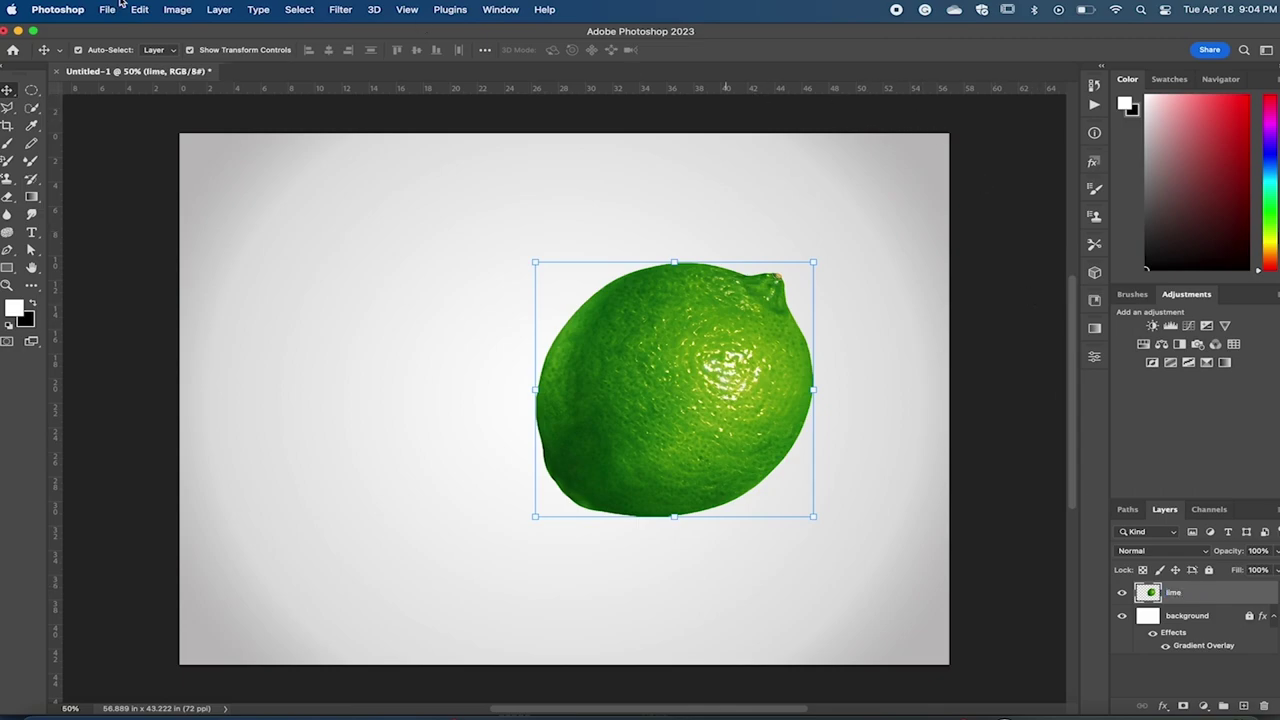
{"action": "left_click", "coordinate": [118, 8]}
{"action": "left_click", "coordinate": [116, 43]}
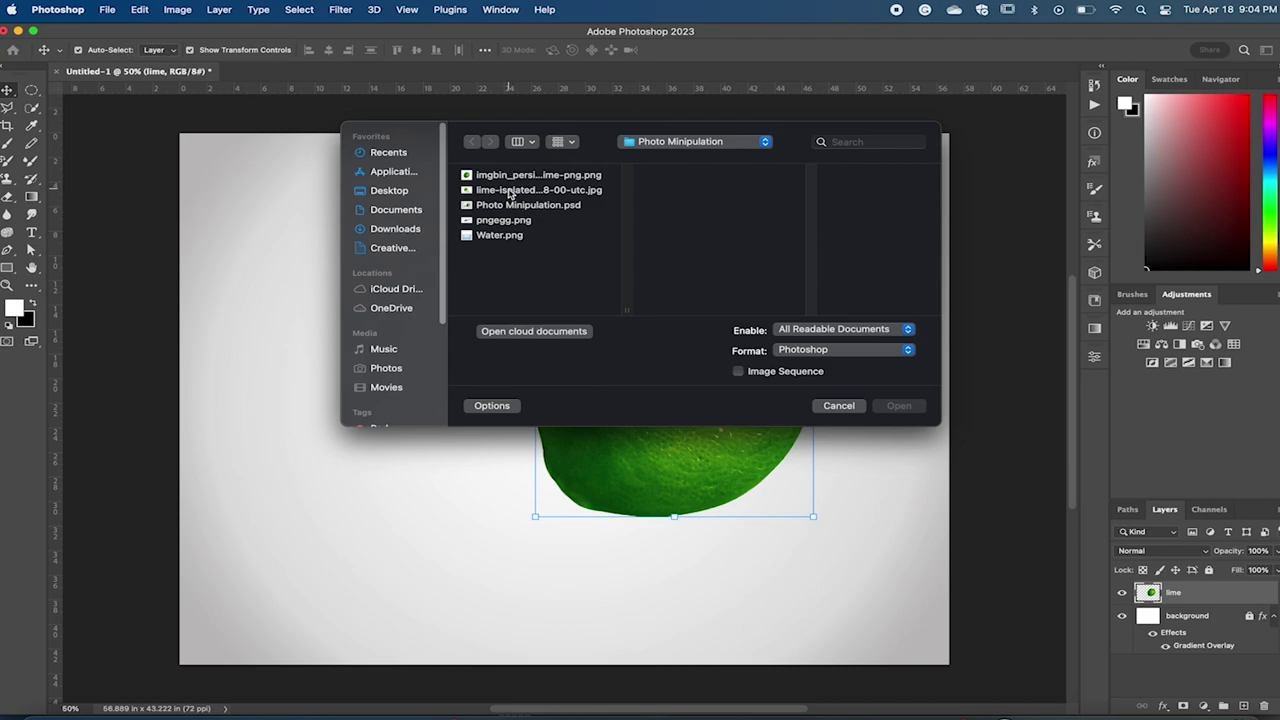
- Open the lime-wedges photo, select the front wedge with Object Selection, and copy it
{"action": "left_click", "coordinate": [509, 190]}
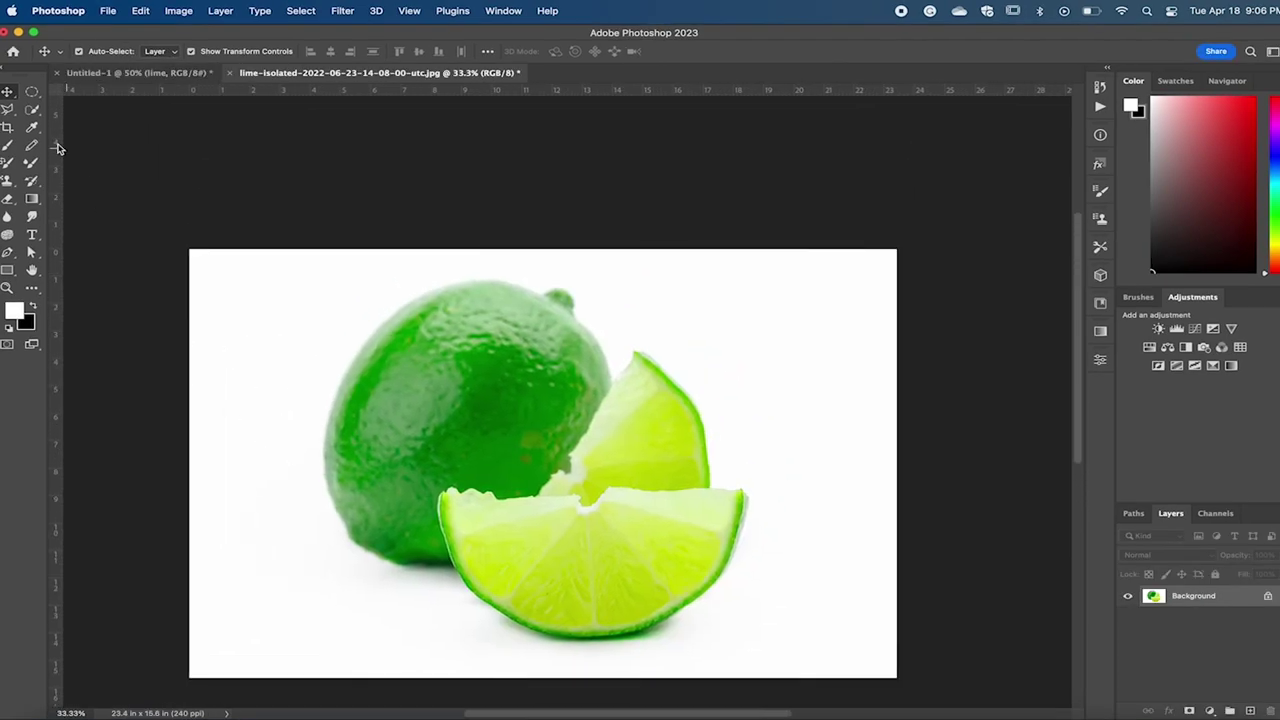
{"action": "left_click", "coordinate": [31, 110]}
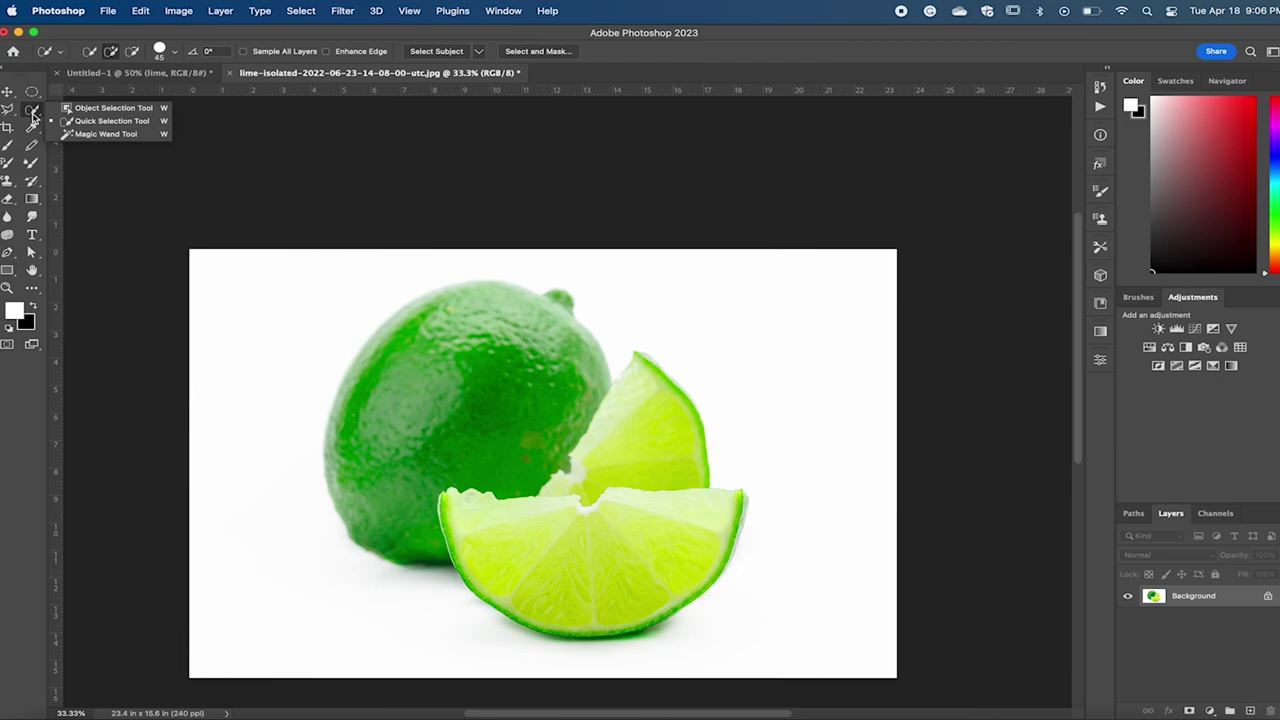
{"action": "left_click", "coordinate": [102, 109]}
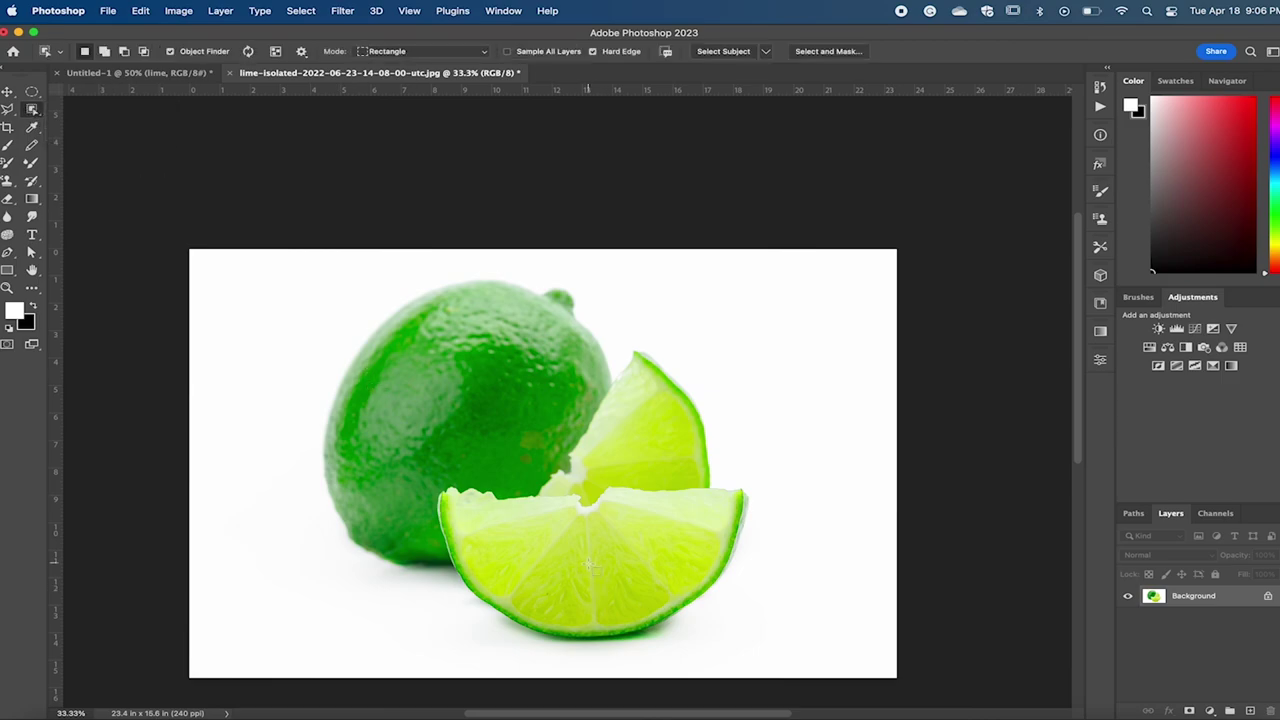
{"action": "left_click", "coordinate": [563, 533]}
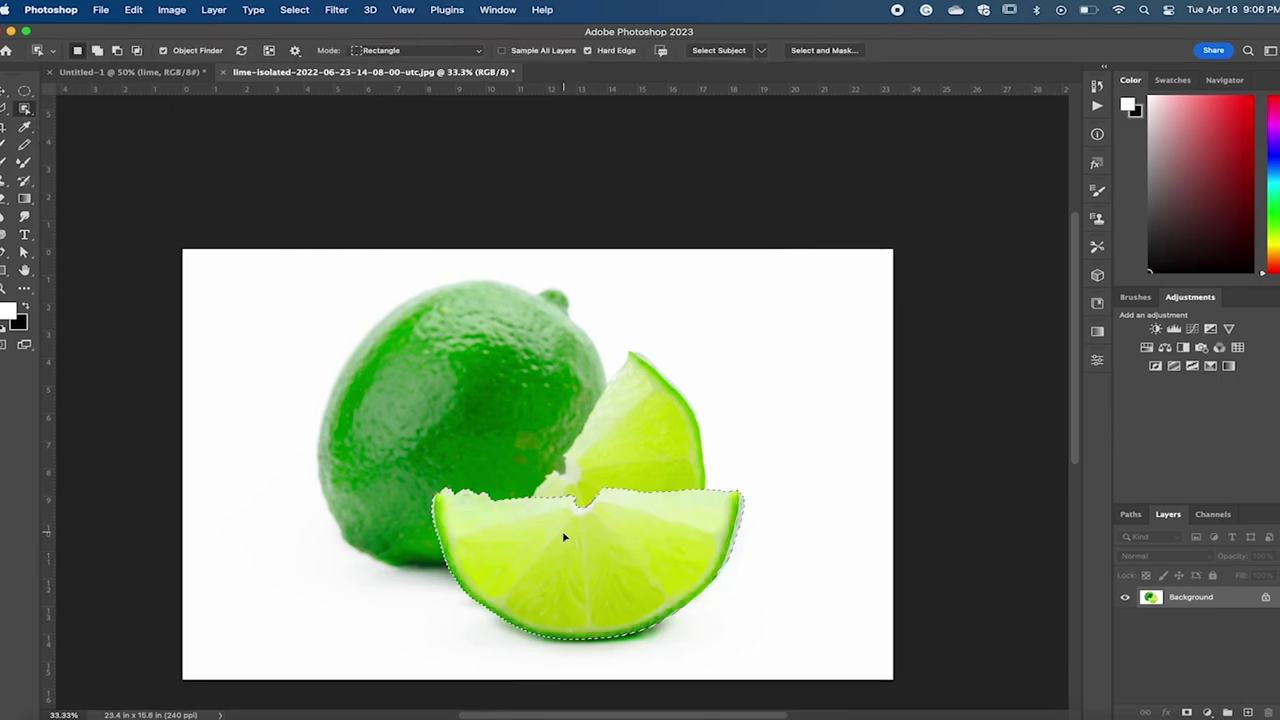
{"action": "key", "text": "v"}
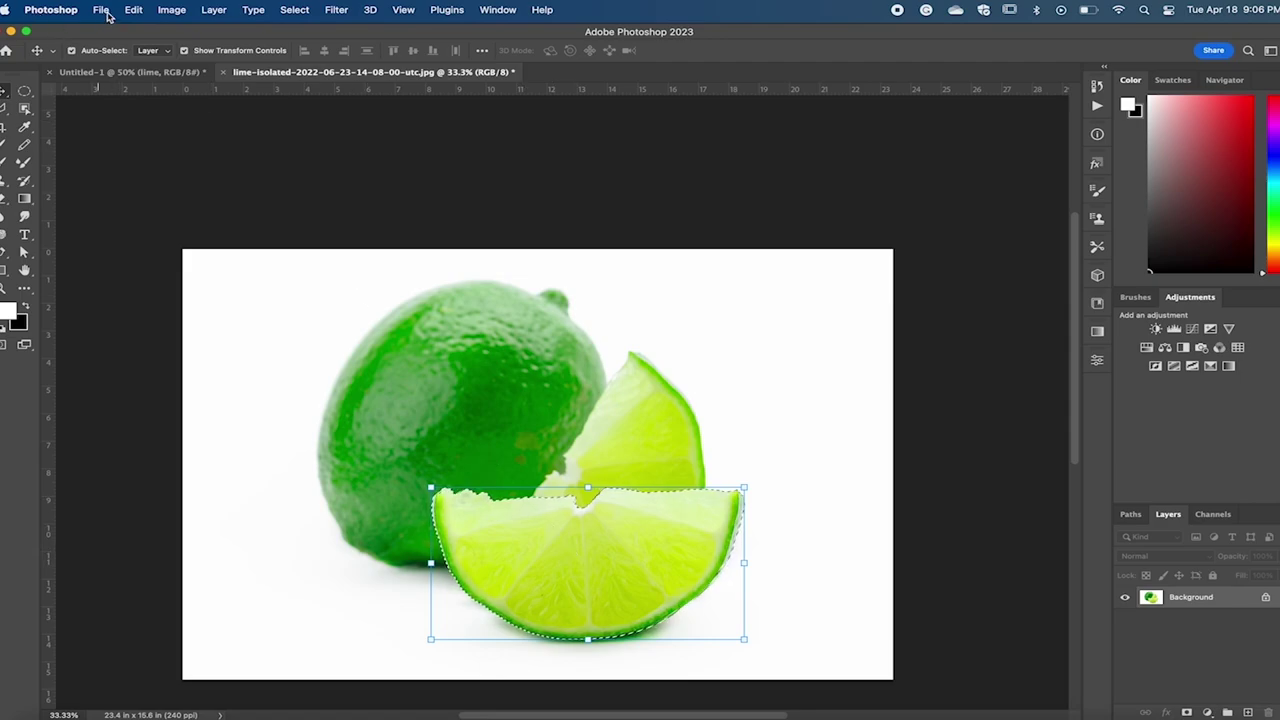
{"action": "left_click", "coordinate": [101, 10]}
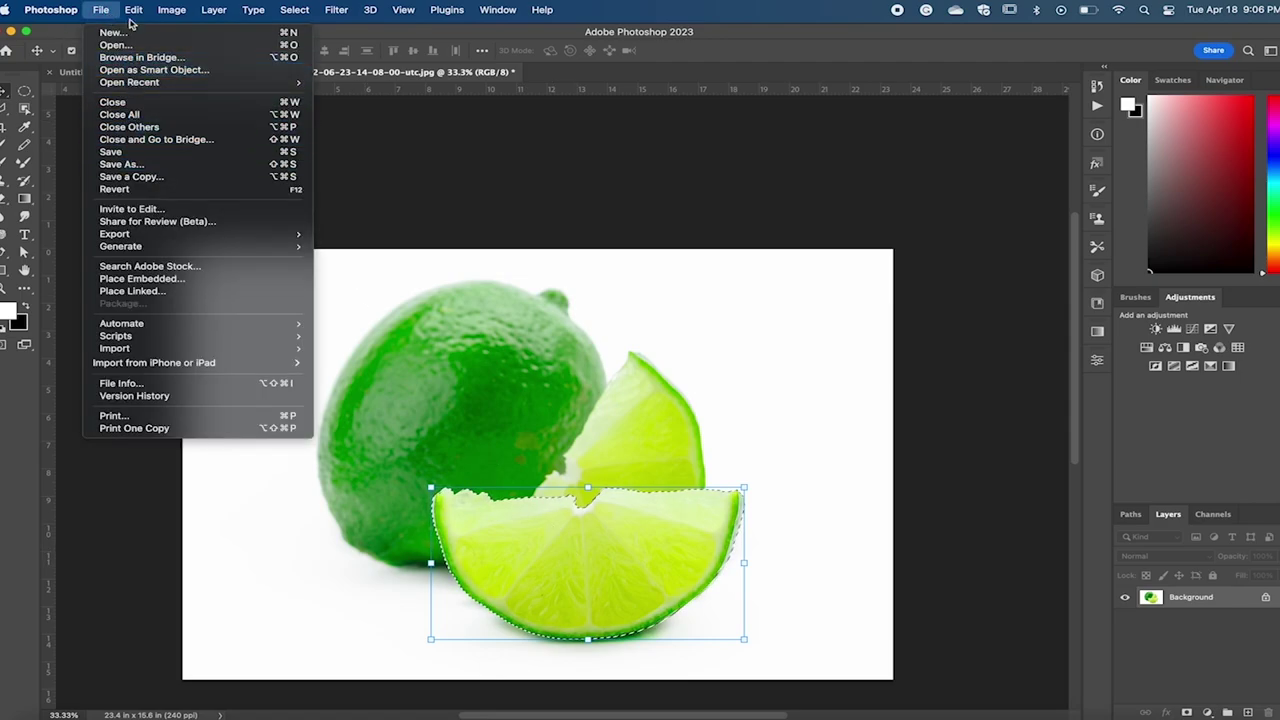
{"action": "mouse_move", "coordinate": [133, 10]}
{"action": "left_click", "coordinate": [135, 112]}
- Paste the wedge into Untitled-1, shrink it to about 66% and place it at the lime's lower left
{"action": "left_click", "coordinate": [100, 73]}
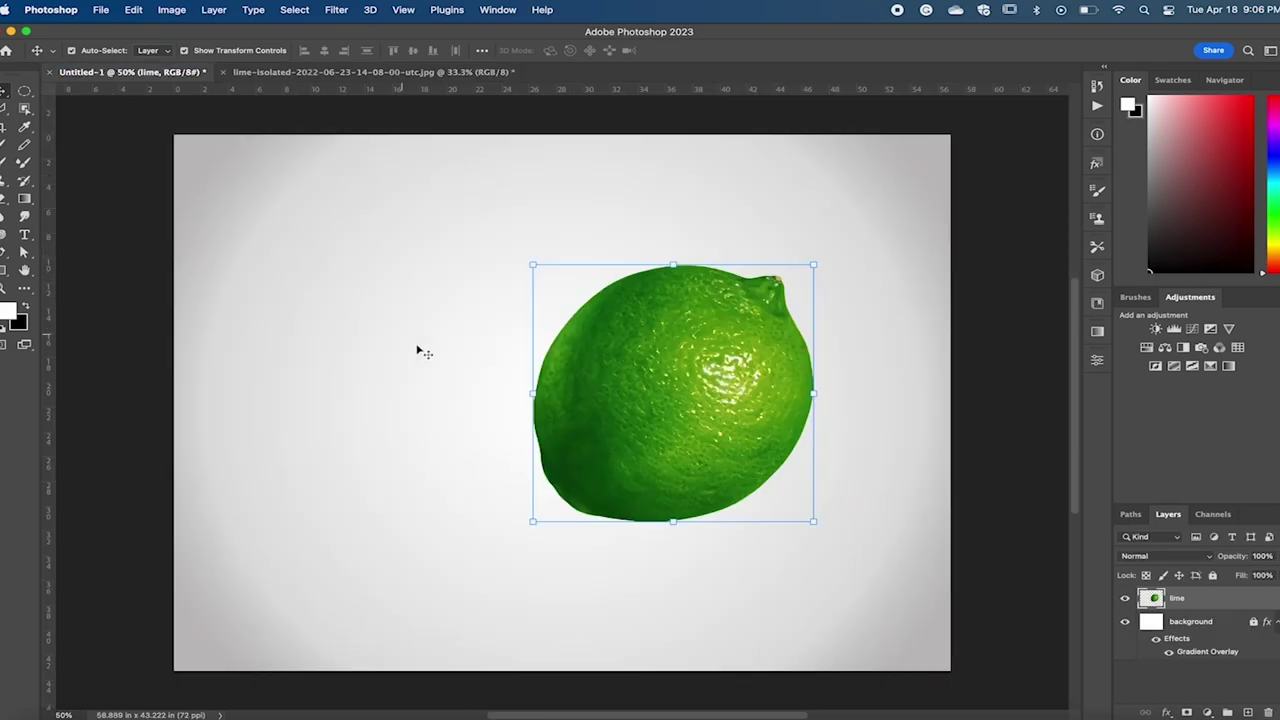
{"action": "left_click", "coordinate": [130, 10]}
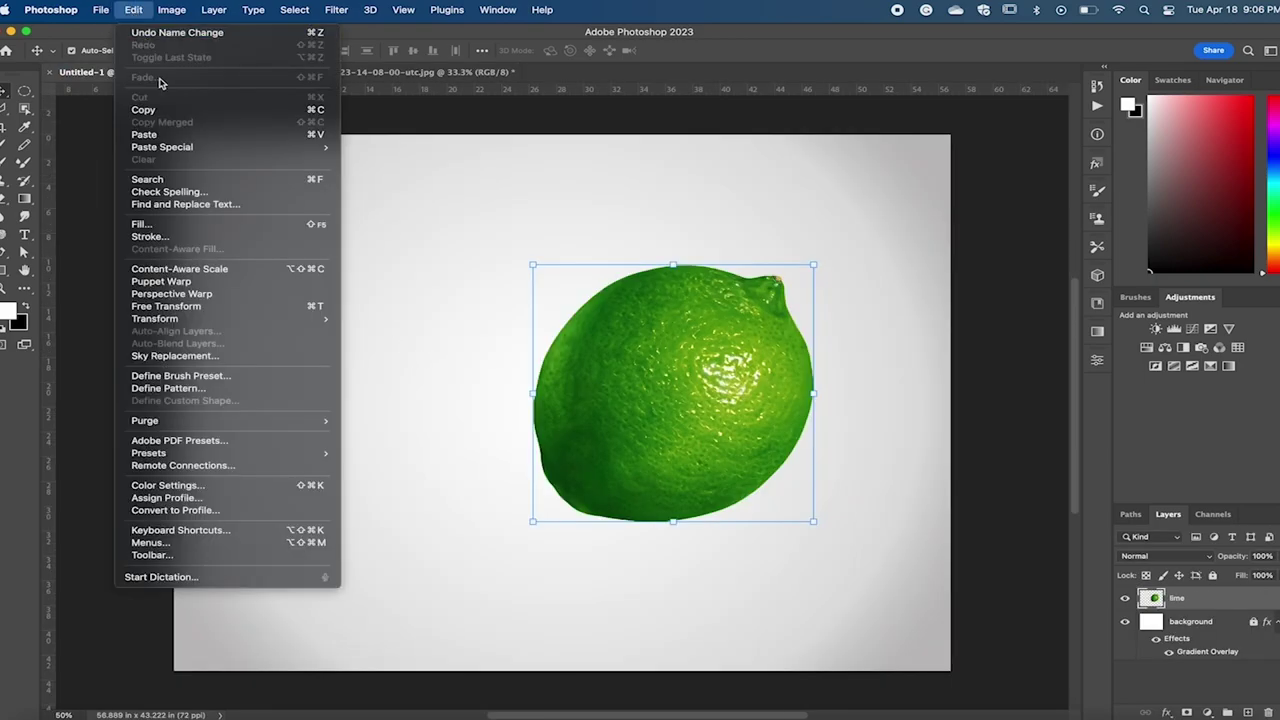
{"action": "left_click", "coordinate": [165, 131]}
{"action": "left_click_drag", "start_coordinate": [552, 383], "coordinate": [485, 447]}
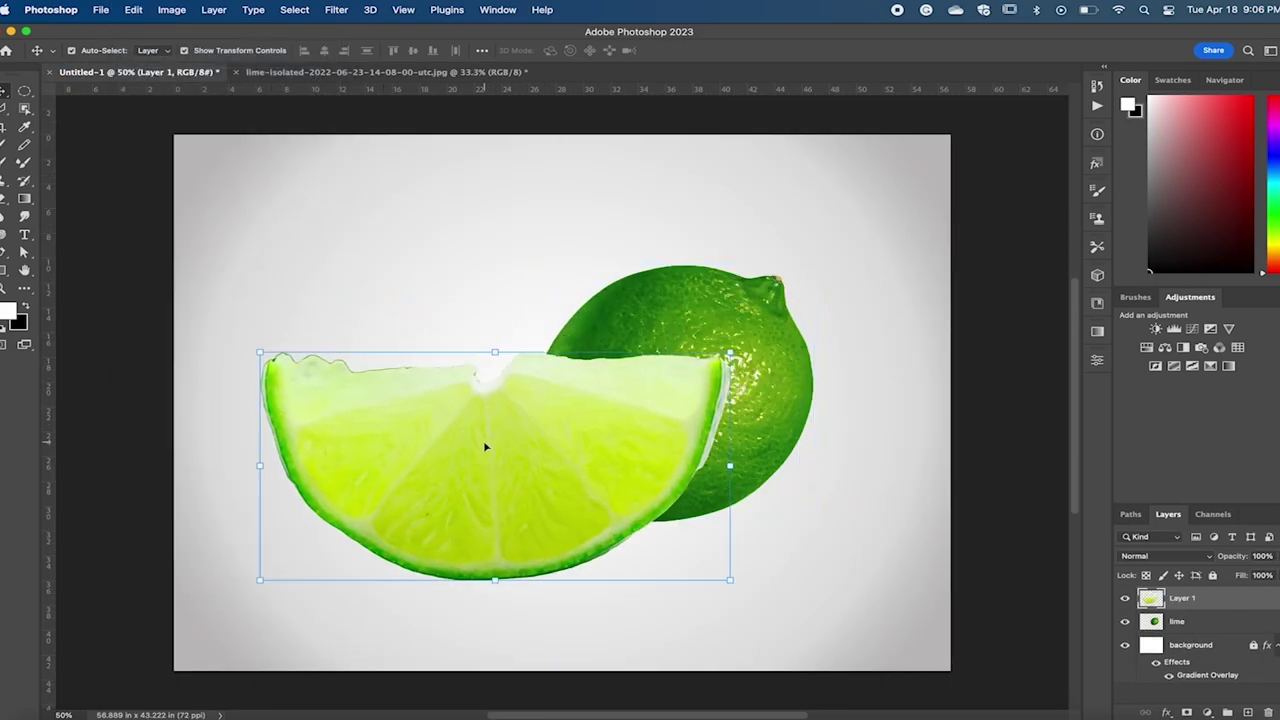
{"action": "left_click_drag", "start_coordinate": [730, 352], "coordinate": [585, 422]}
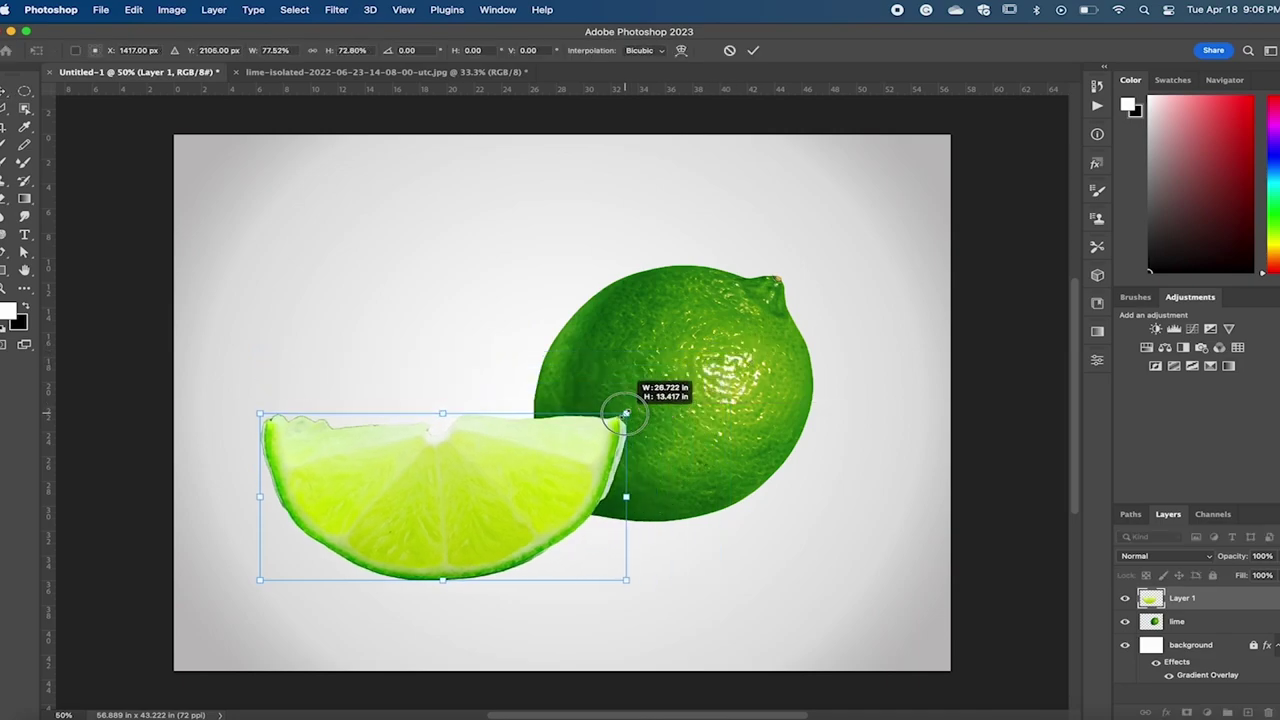
{"action": "mouse_move", "coordinate": [494, 483]}
{"action": "left_mouse_down"}
{"action": "mouse_move", "coordinate": [671, 454]}
{"action": "mouse_move", "coordinate": [484, 459]}
{"action": "left_mouse_up"}
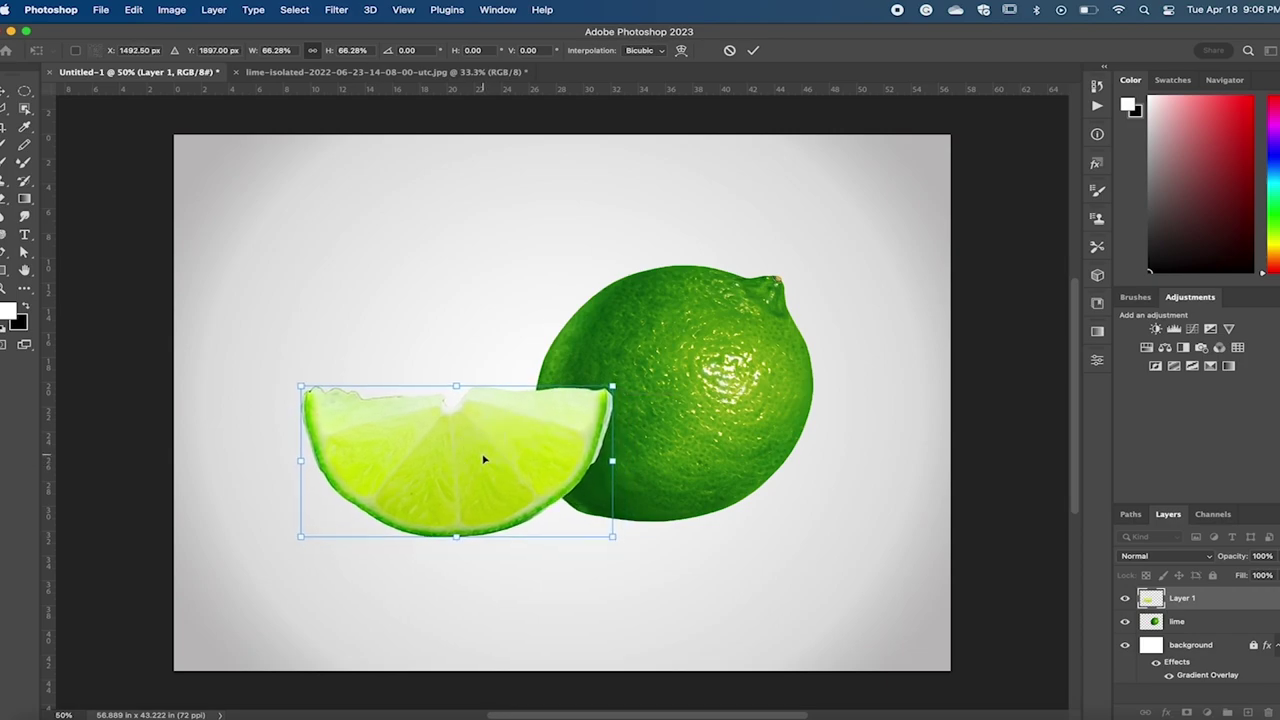
{"action": "right_click", "coordinate": [27, 108]}
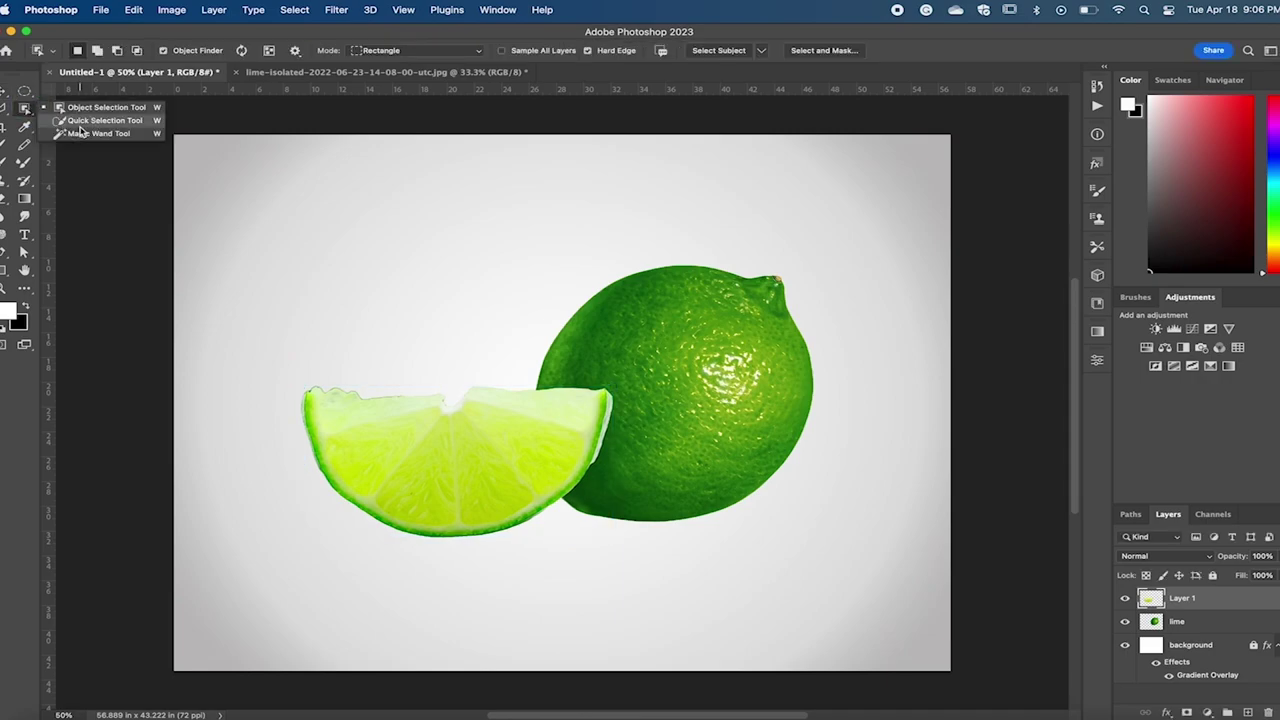
- Quick-select the wedge's flesh and delete it, leaving only the green rind
{"action": "left_click", "coordinate": [80, 121]}
{"action": "key", "text": "super+1"}
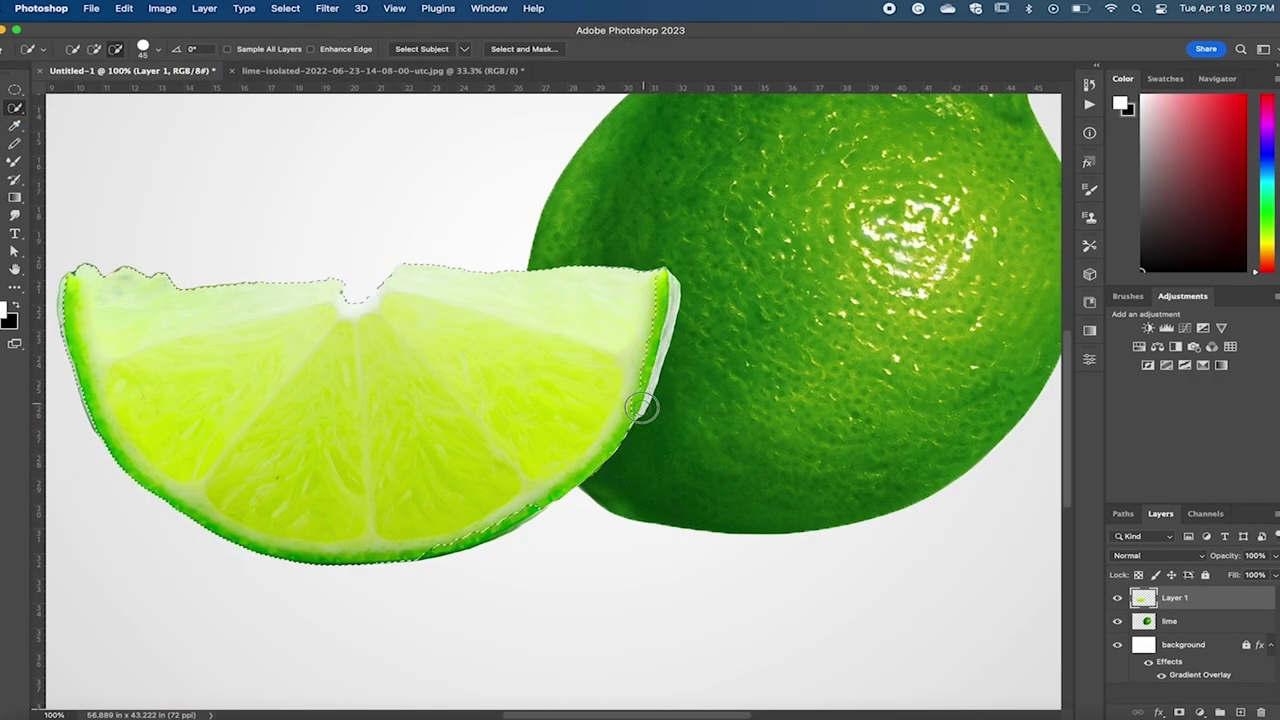
{"action": "scroll", "coordinate": [206, 309], "scroll_direction": "left", "scroll_amount": 3}
{"action": "scroll", "coordinate": [172, 360], "scroll_direction": "down", "scroll_amount": 3}
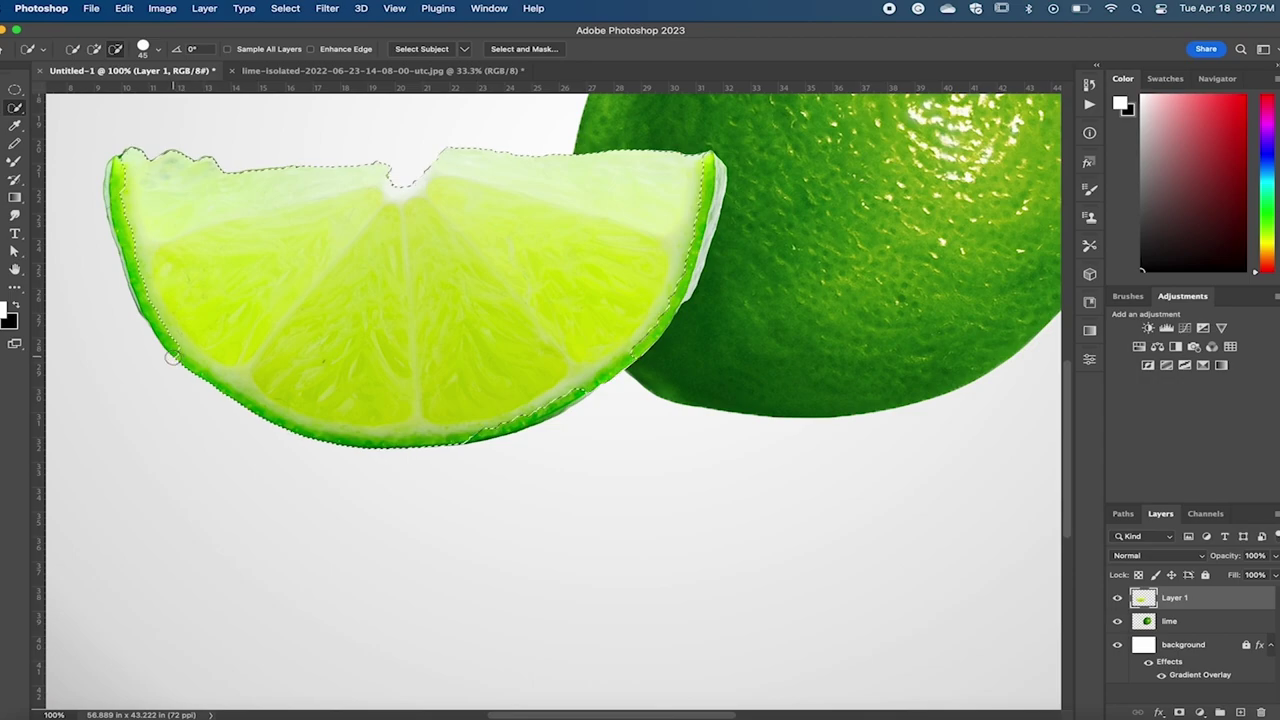
{"action": "scroll", "coordinate": [263, 423], "scroll_direction": "right", "scroll_amount": 2}
{"action": "scroll", "coordinate": [383, 383], "scroll_direction": "right", "scroll_amount": 2}
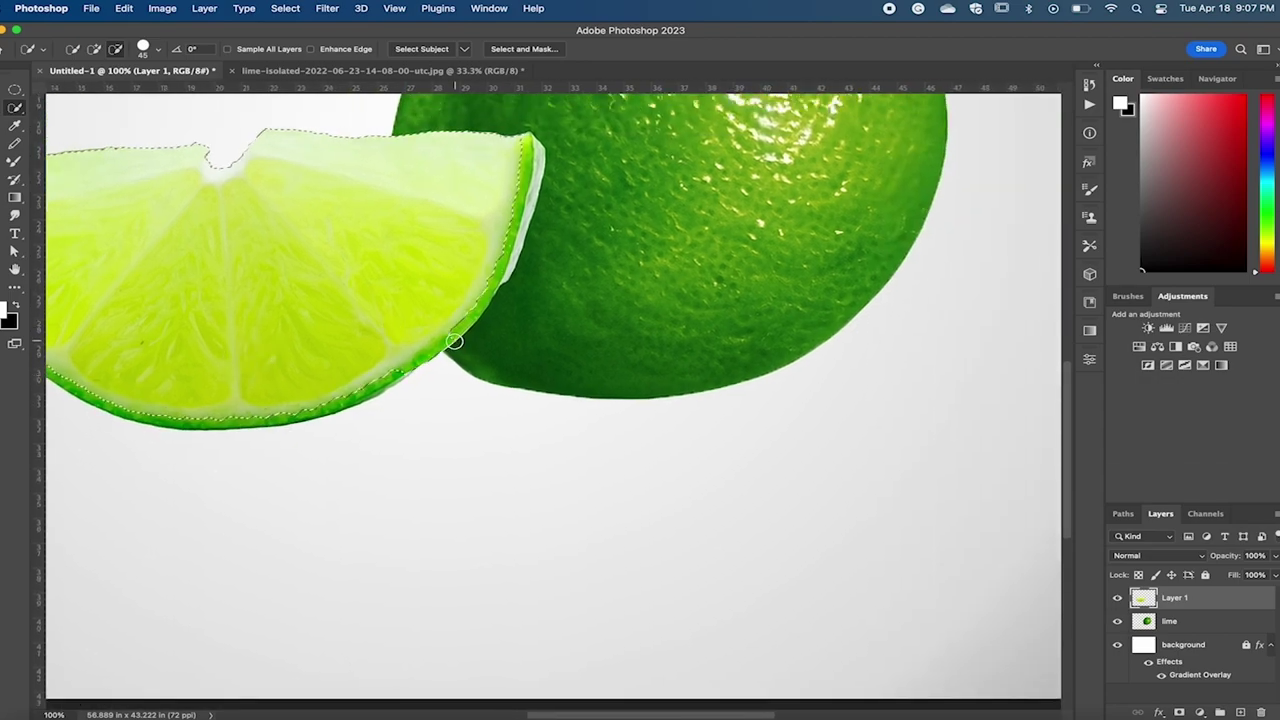
{"action": "scroll", "coordinate": [400, 330], "scroll_direction": "left", "scroll_amount": 4}
{"action": "key", "text": "Delete"}
{"action": "key", "text": "ctrl+d"}
- Erase the stray wispy lines and leftover pale edges around the rind arc
{"action": "key", "text": "v"}
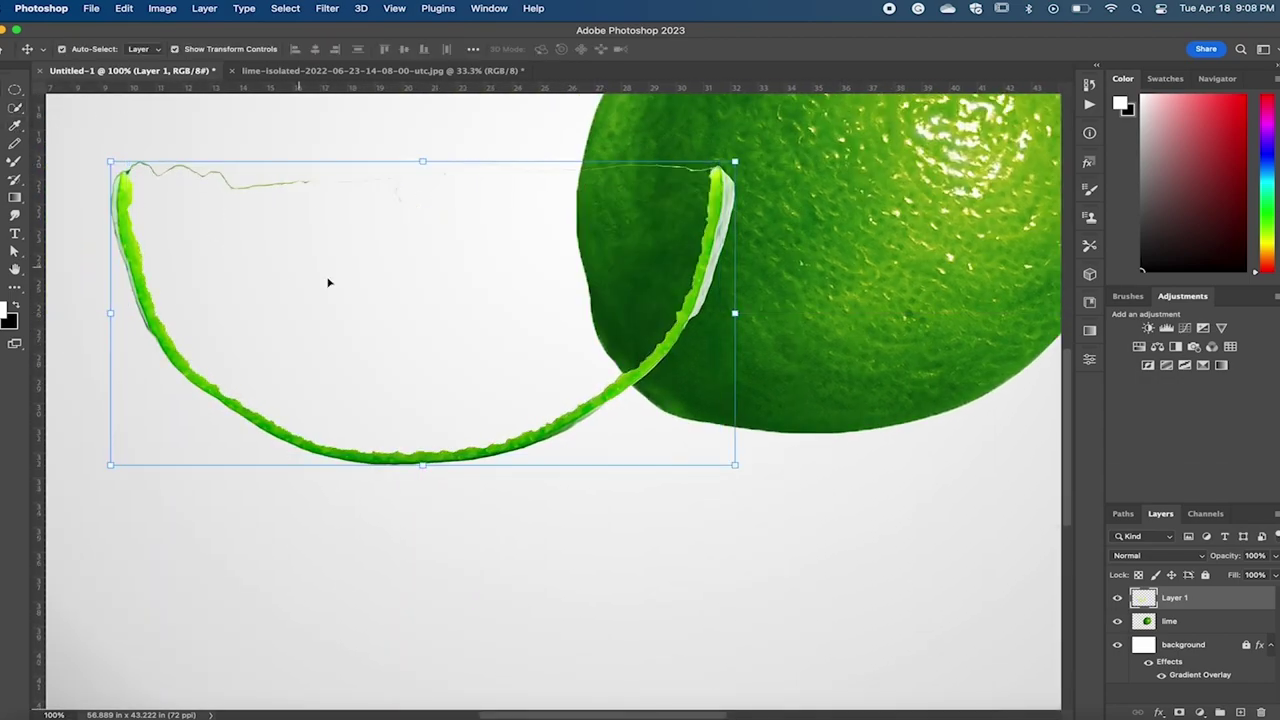
{"action": "key", "text": "e"}
{"action": "left_click_drag", "start_coordinate": [125, 168], "coordinate": [363, 186]}
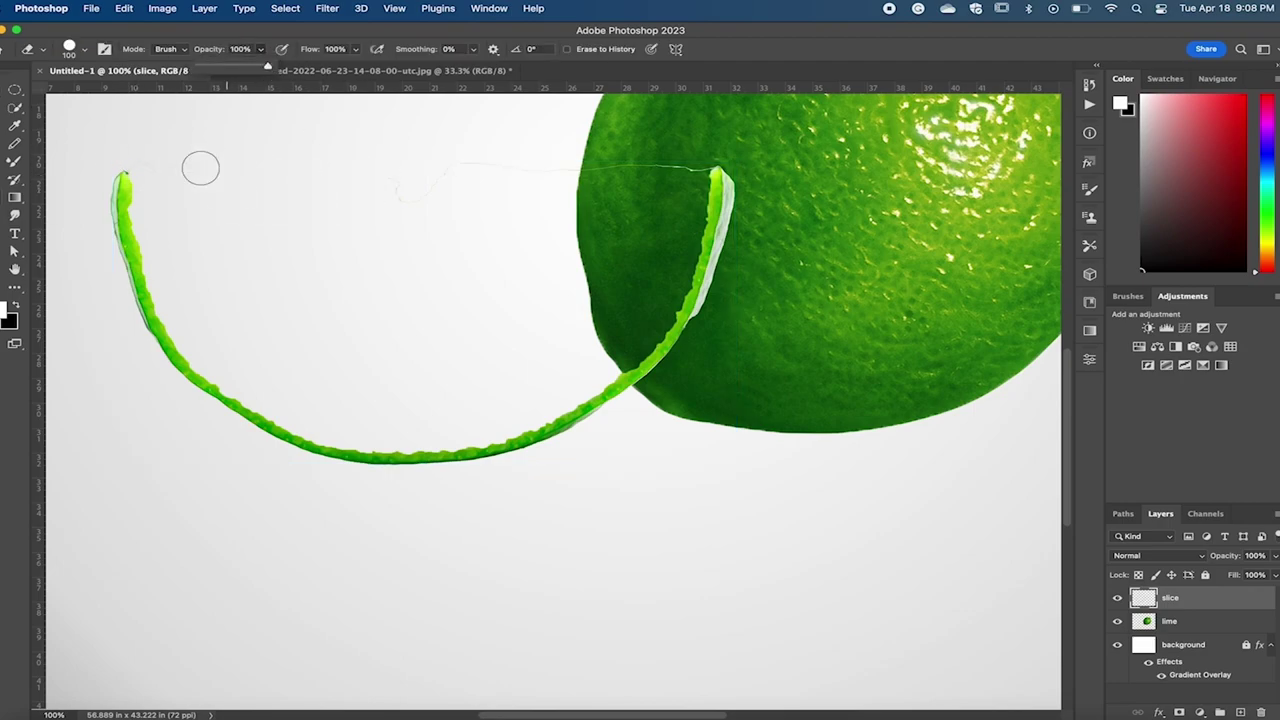
{"action": "left_click_drag", "start_coordinate": [200, 168], "coordinate": [651, 166]}
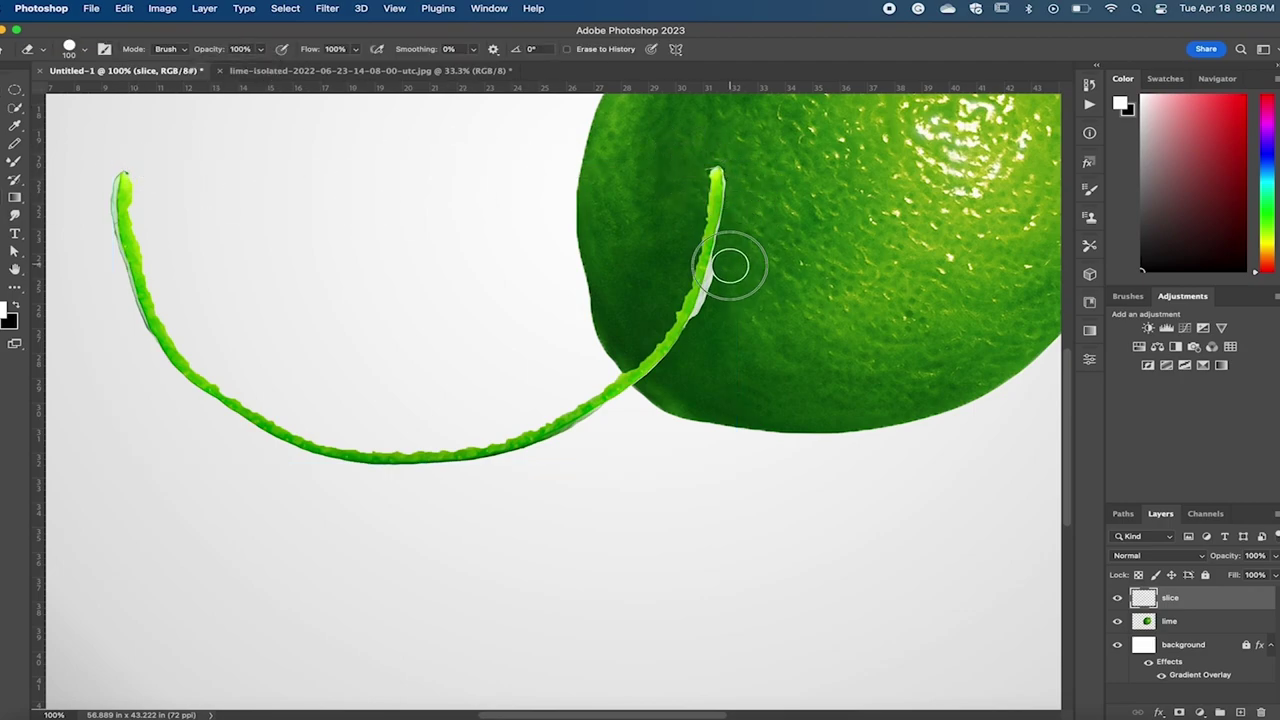
{"action": "scroll", "coordinate": [730, 265], "scroll_direction": "up", "scroll_amount": 1}
{"action": "scroll", "coordinate": [686, 329], "scroll_direction": "up", "scroll_amount": 1}
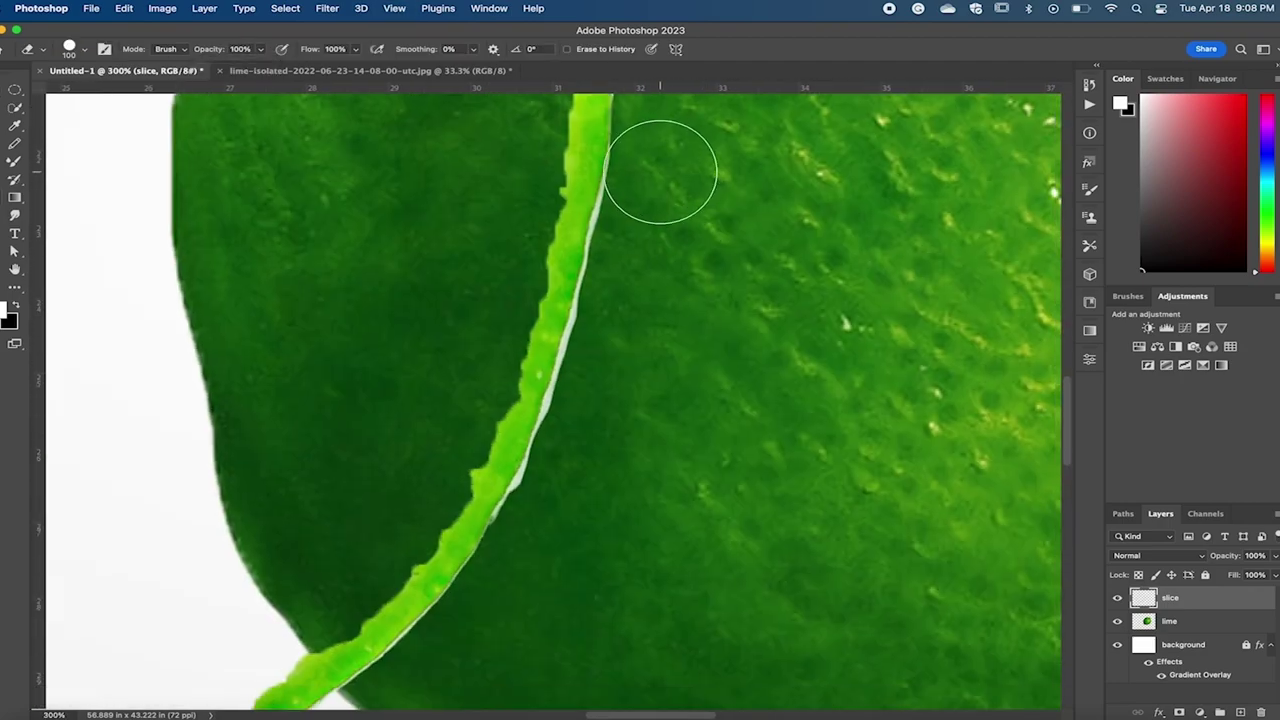
{"action": "scroll", "coordinate": [634, 286], "scroll_direction": "down", "scroll_amount": 3}
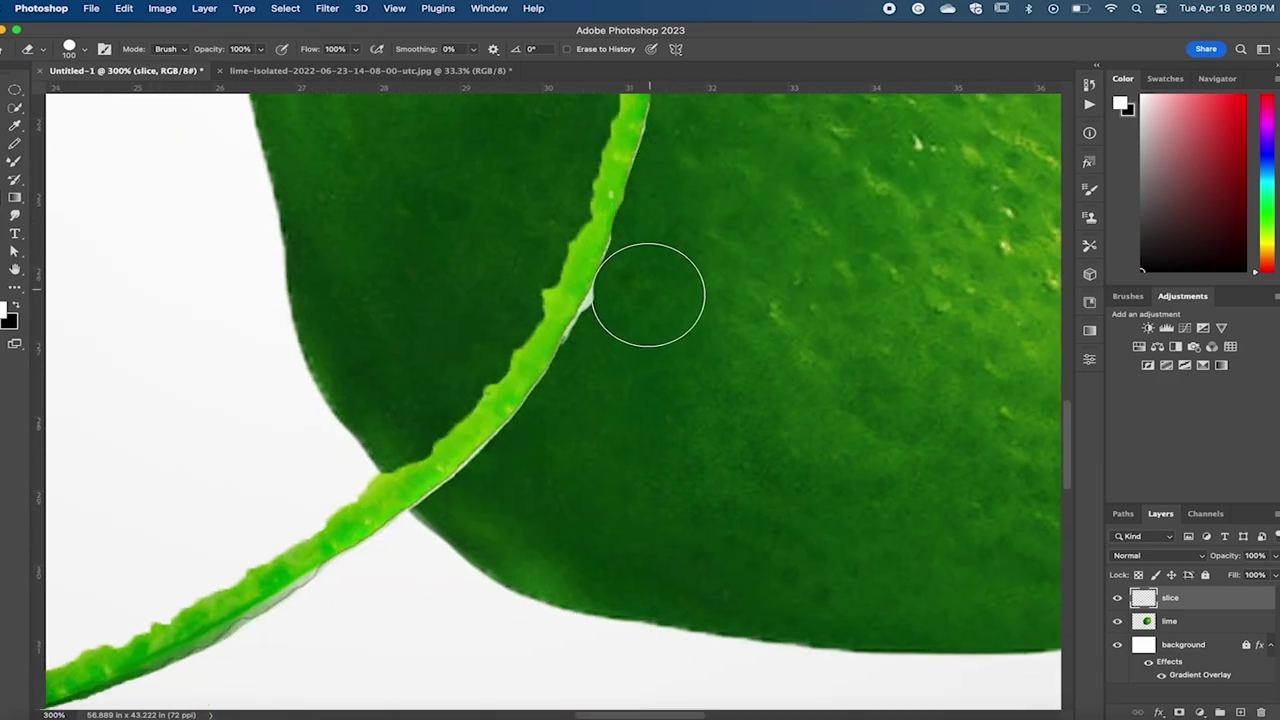
{"action": "scroll", "coordinate": [634, 370], "scroll_direction": "down", "scroll_amount": 3}
{"action": "scroll", "coordinate": [309, 331], "scroll_direction": "up", "scroll_amount": 3}
{"action": "scroll", "coordinate": [397, 200], "scroll_direction": "left", "scroll_amount": 3}
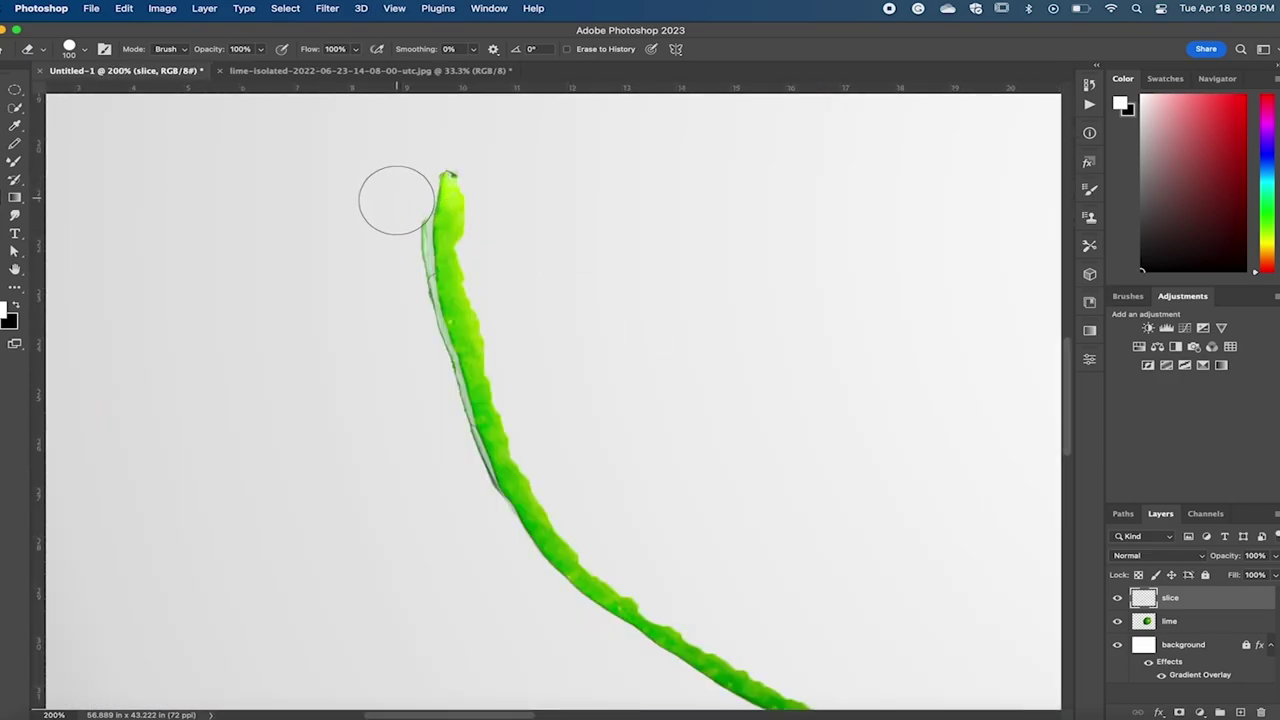
{"action": "scroll", "coordinate": [340, 355], "scroll_direction": "down", "scroll_amount": 3}
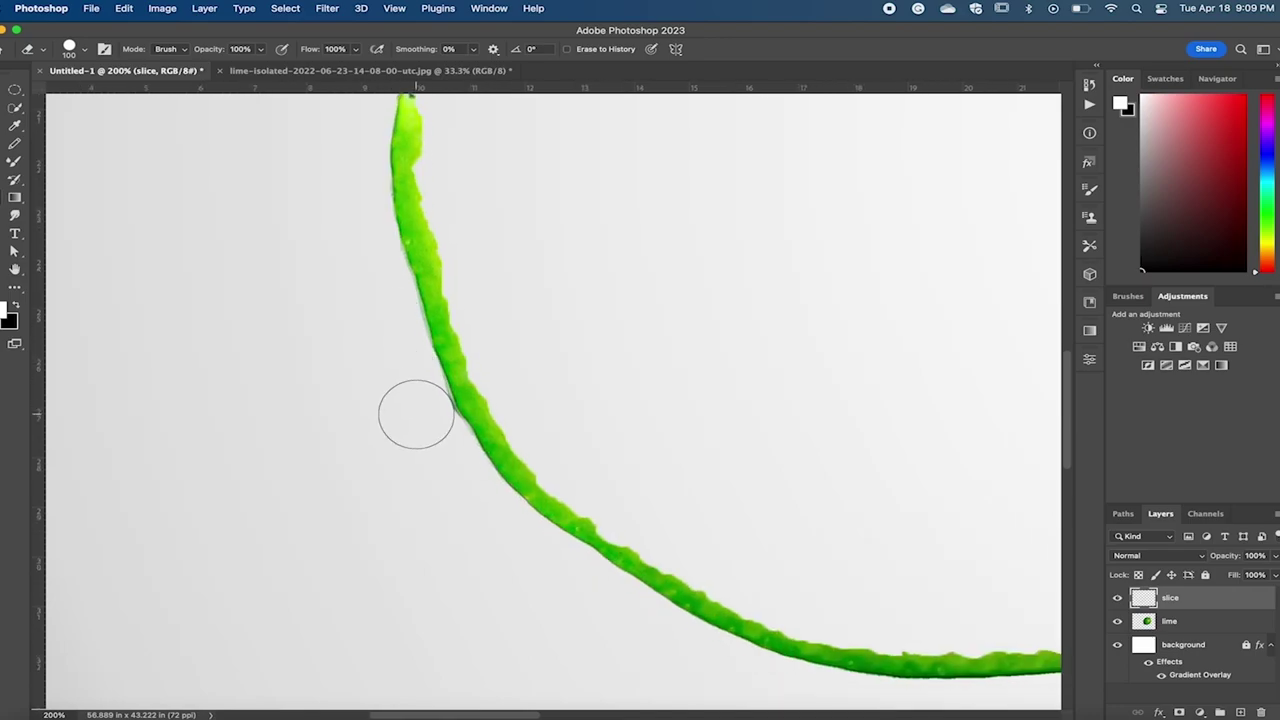
{"action": "scroll", "coordinate": [143, 220], "scroll_direction": "down", "scroll_amount": 3}
{"action": "key", "text": "v"}
{"action": "scroll", "coordinate": [409, 227], "scroll_direction": "down", "scroll_amount": 5}
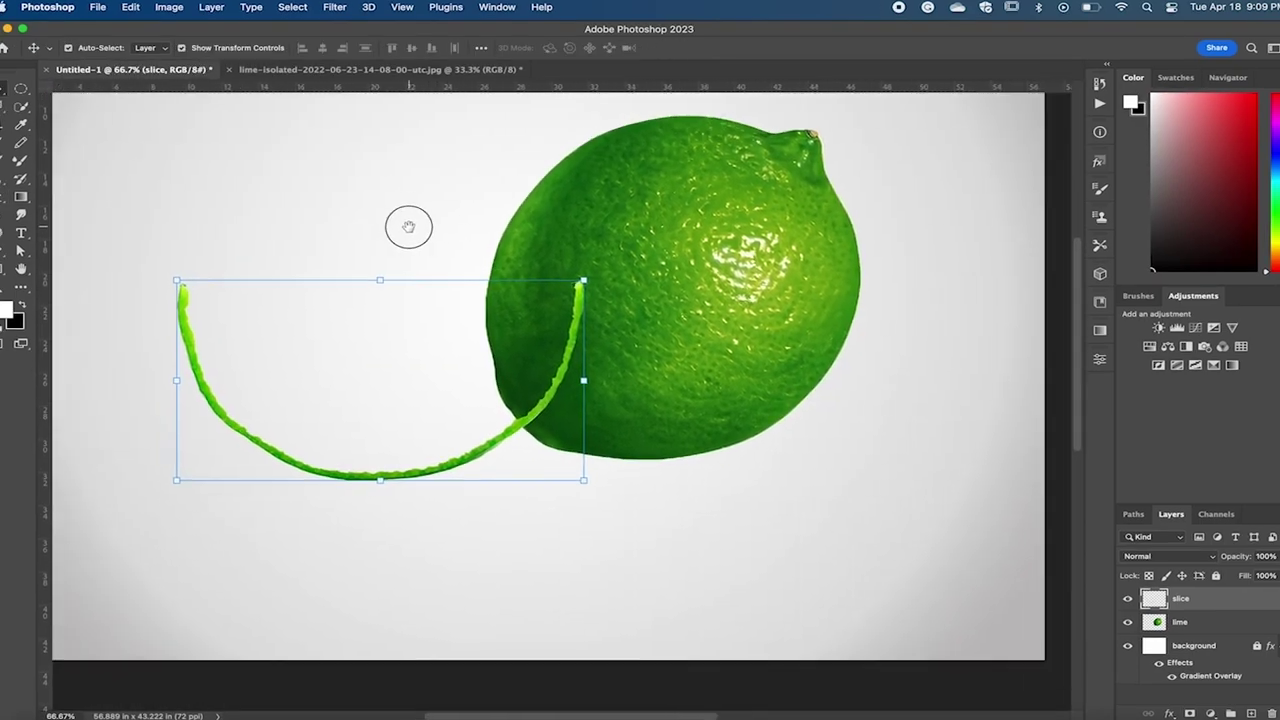
- Add a new empty layer named 'shadow' beneath the lime layer
{"action": "left_click_drag", "start_coordinate": [437, 220], "coordinate": [469, 254]}
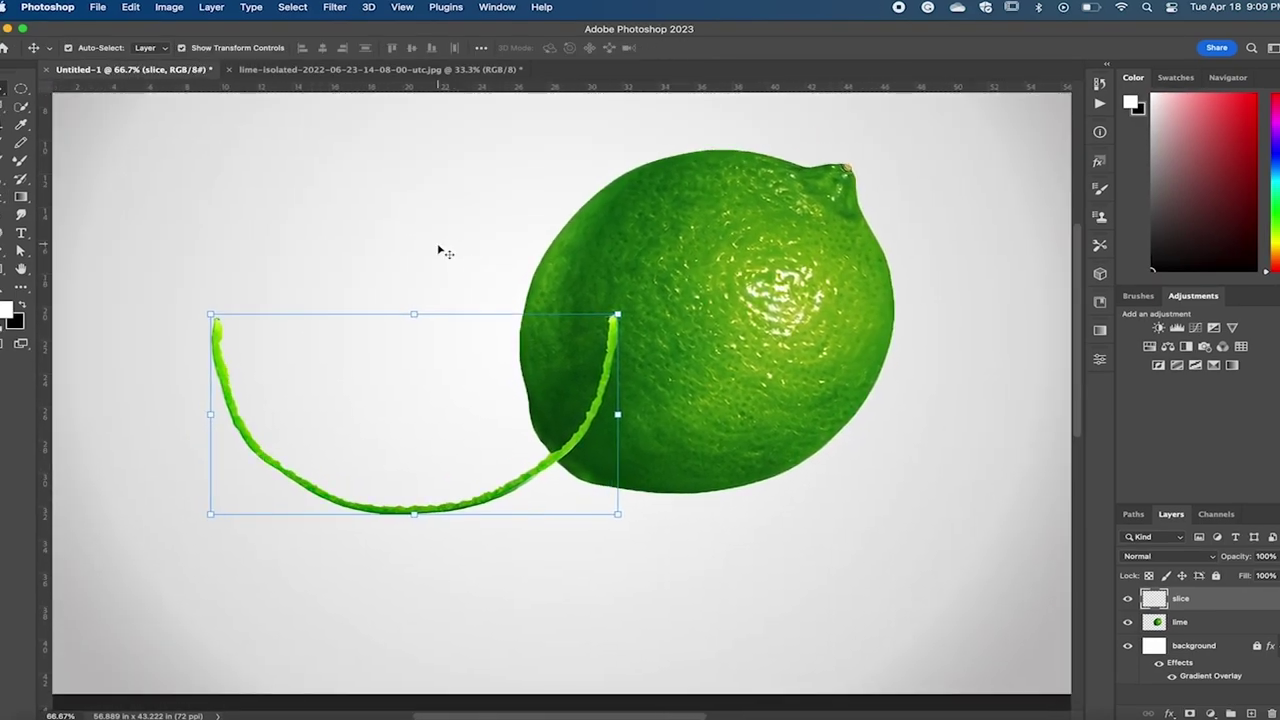
{"action": "left_click", "coordinate": [1250, 714]}
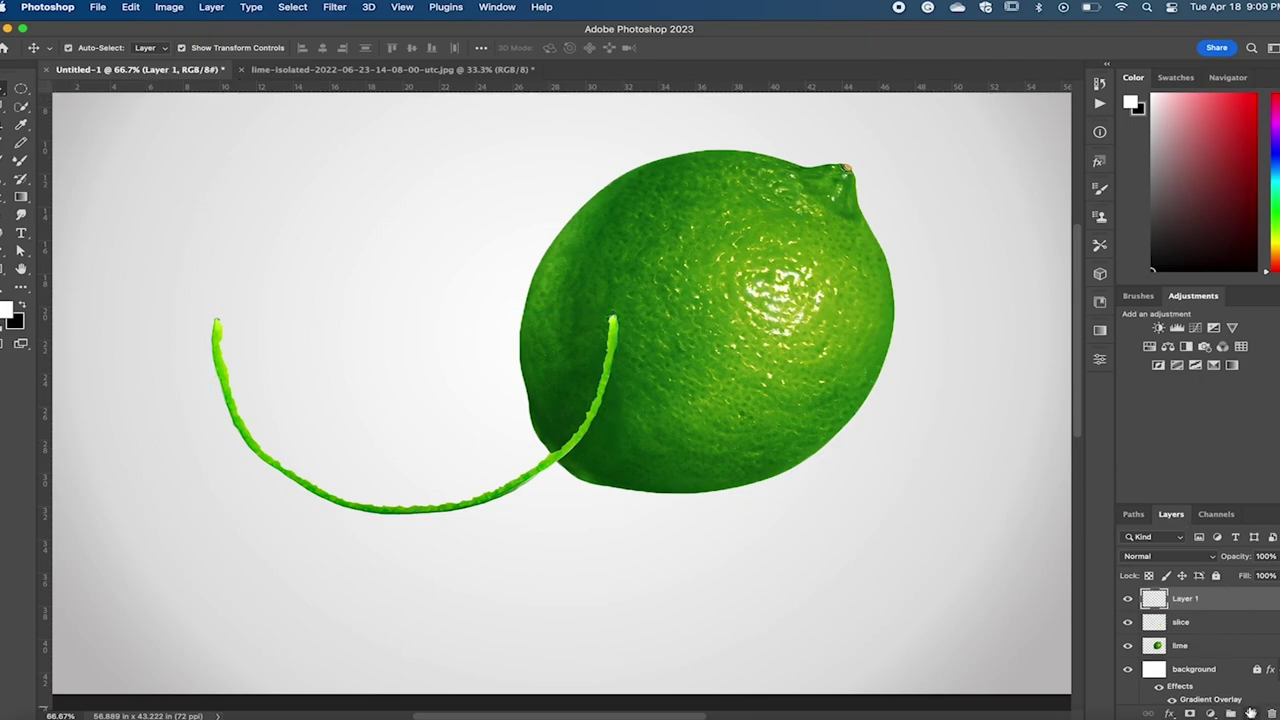
{"action": "left_click_drag", "start_coordinate": [1190, 598], "coordinate": [1192, 652]}
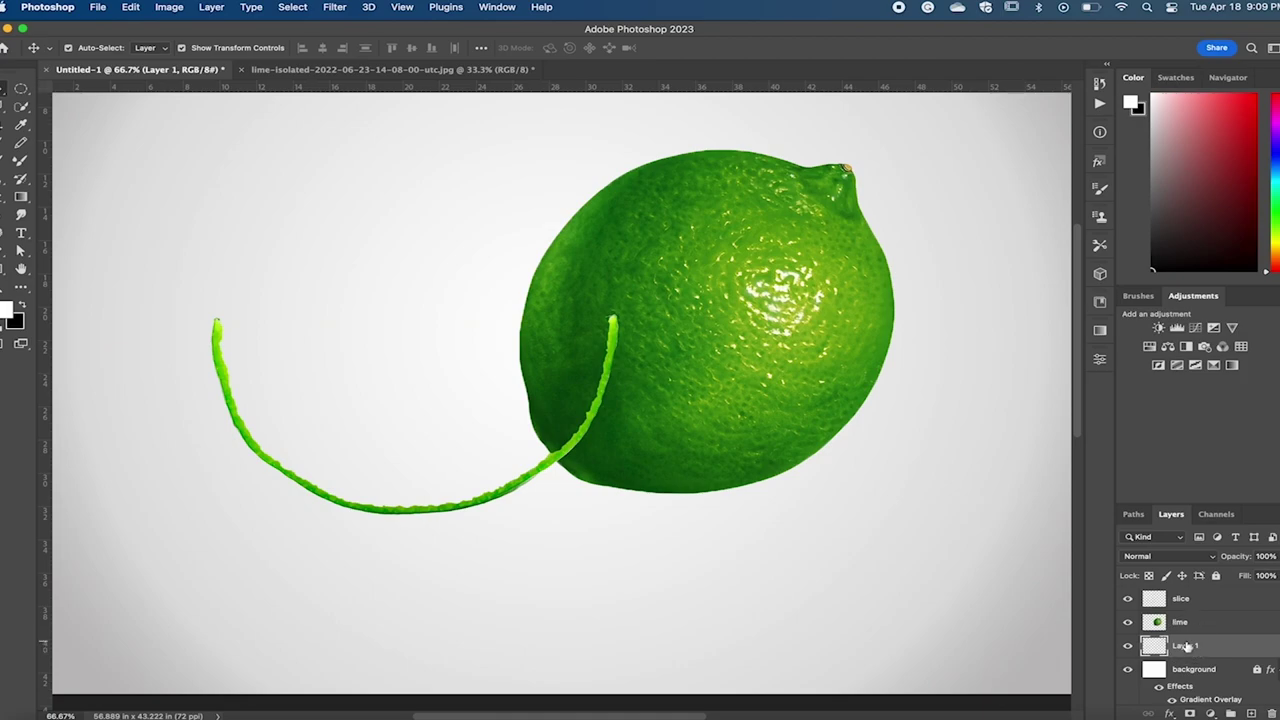
{"action": "type", "text": "shadow"}
{"action": "key", "text": "Return"}
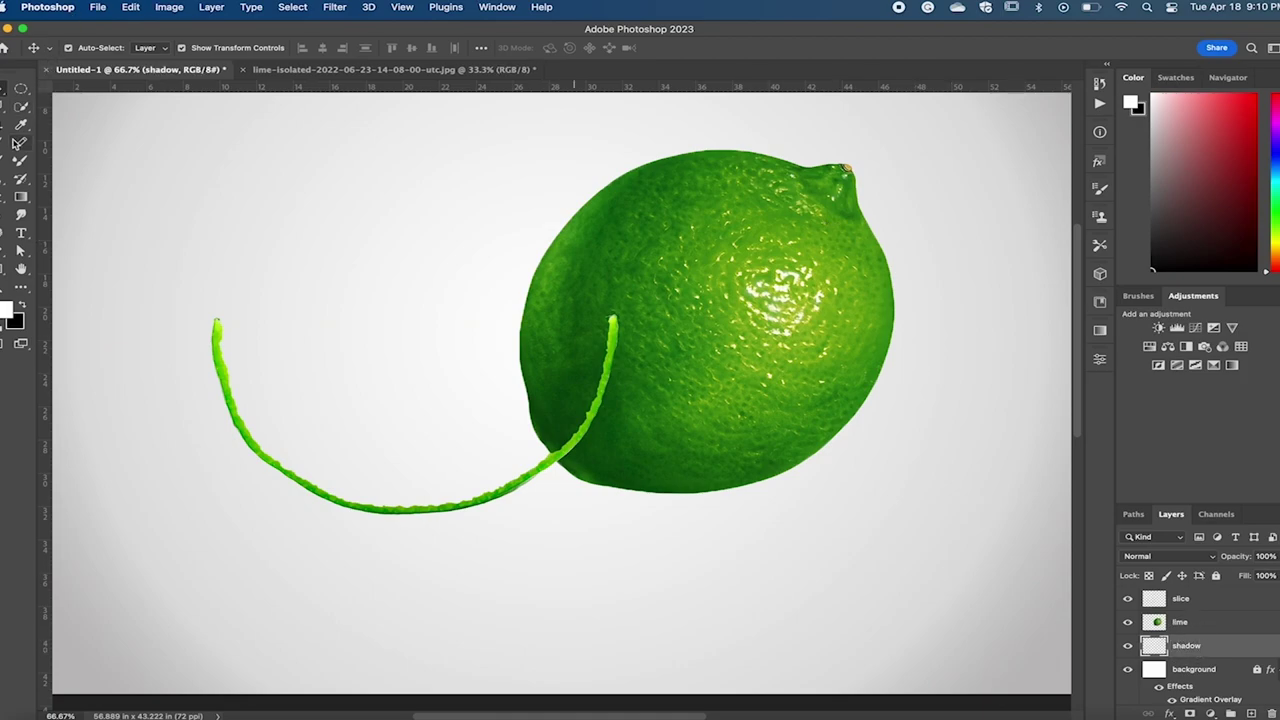
- Set up a soft round 1040 px brush flattened into a narrow ellipse
{"action": "left_click", "coordinate": [5, 147]}
{"action": "left_click", "coordinate": [88, 49]}
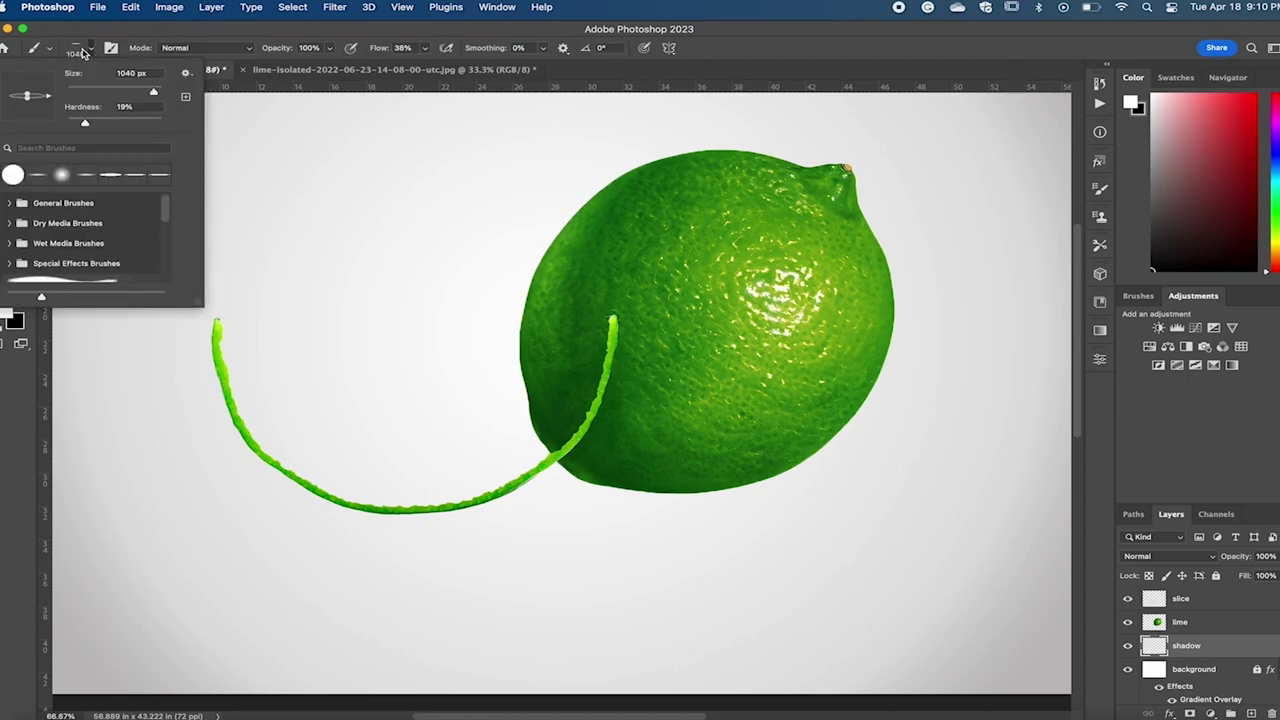
{"action": "left_click", "coordinate": [55, 176]}
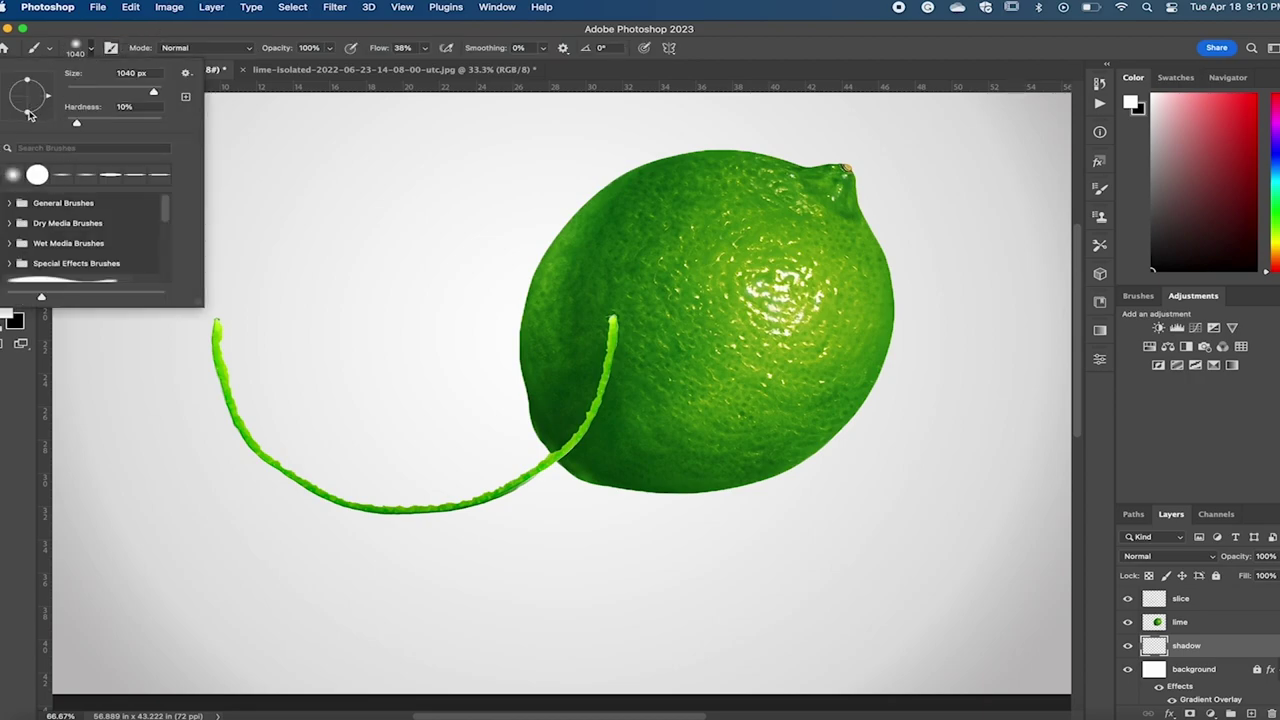
{"action": "left_click_drag", "start_coordinate": [29, 114], "coordinate": [30, 101]}
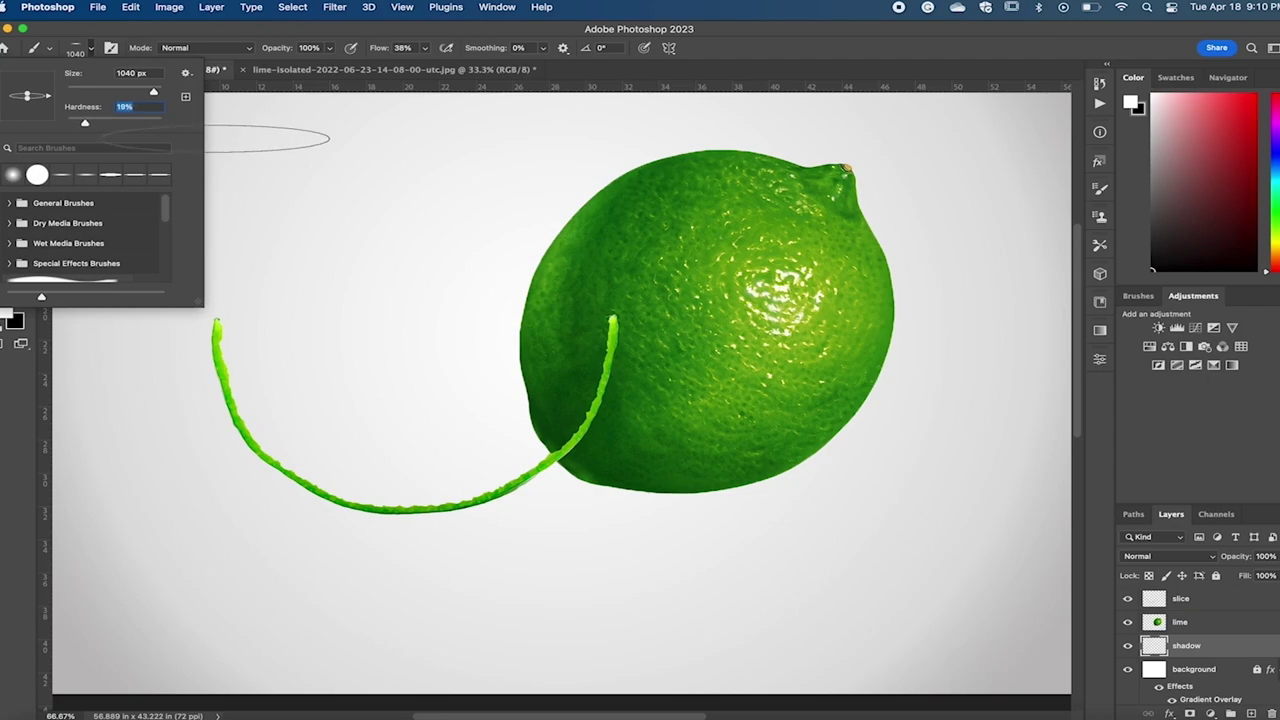
{"action": "key", "text": "Return"}
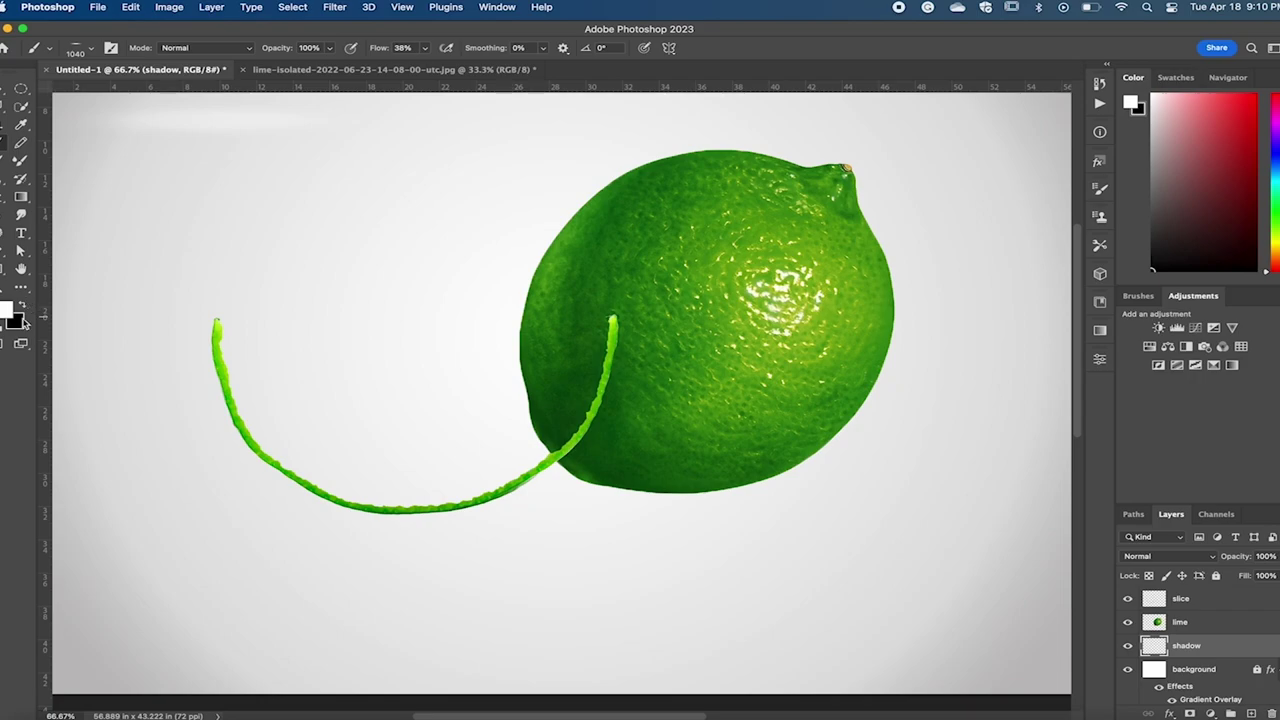
- With black as foreground, paint soft shadows under the rind curve and the whole lime
{"action": "left_click", "coordinate": [22, 322]}
{"action": "left_click", "coordinate": [1114, 143]}
{"action": "left_click", "coordinate": [24, 308]}
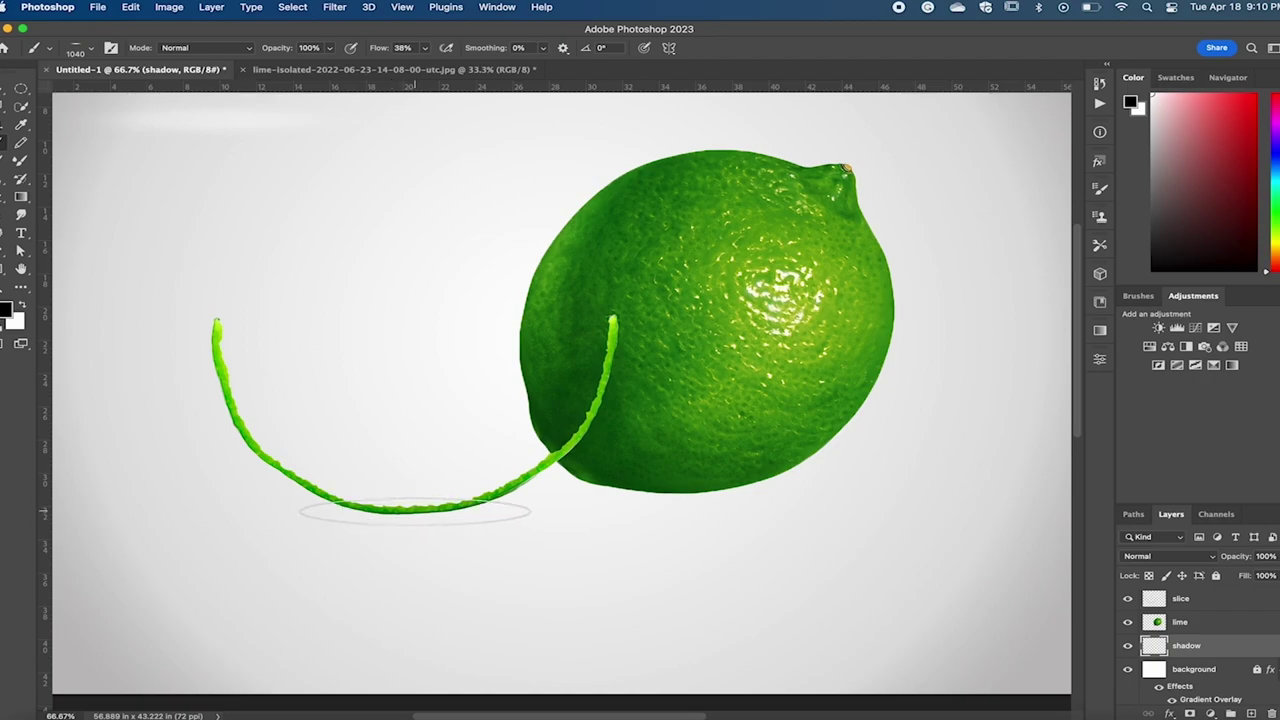
{"action": "left_click", "coordinate": [415, 510]}
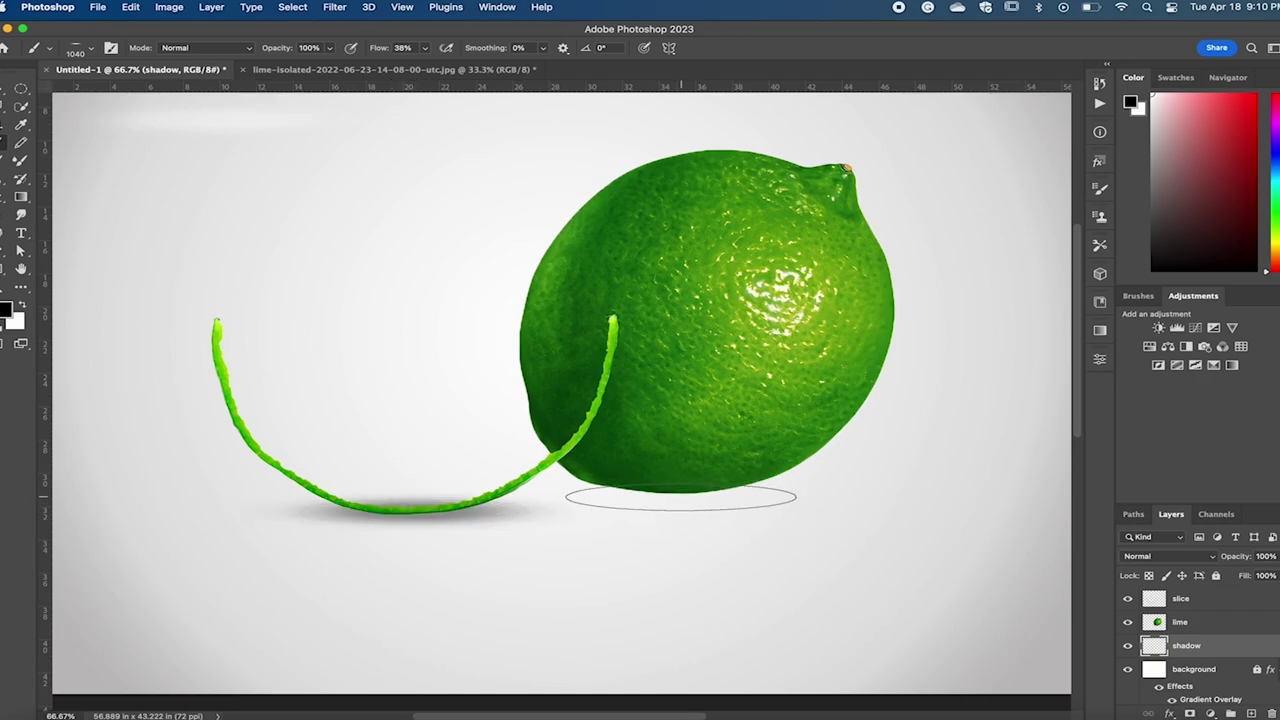
{"action": "left_click", "coordinate": [681, 495]}
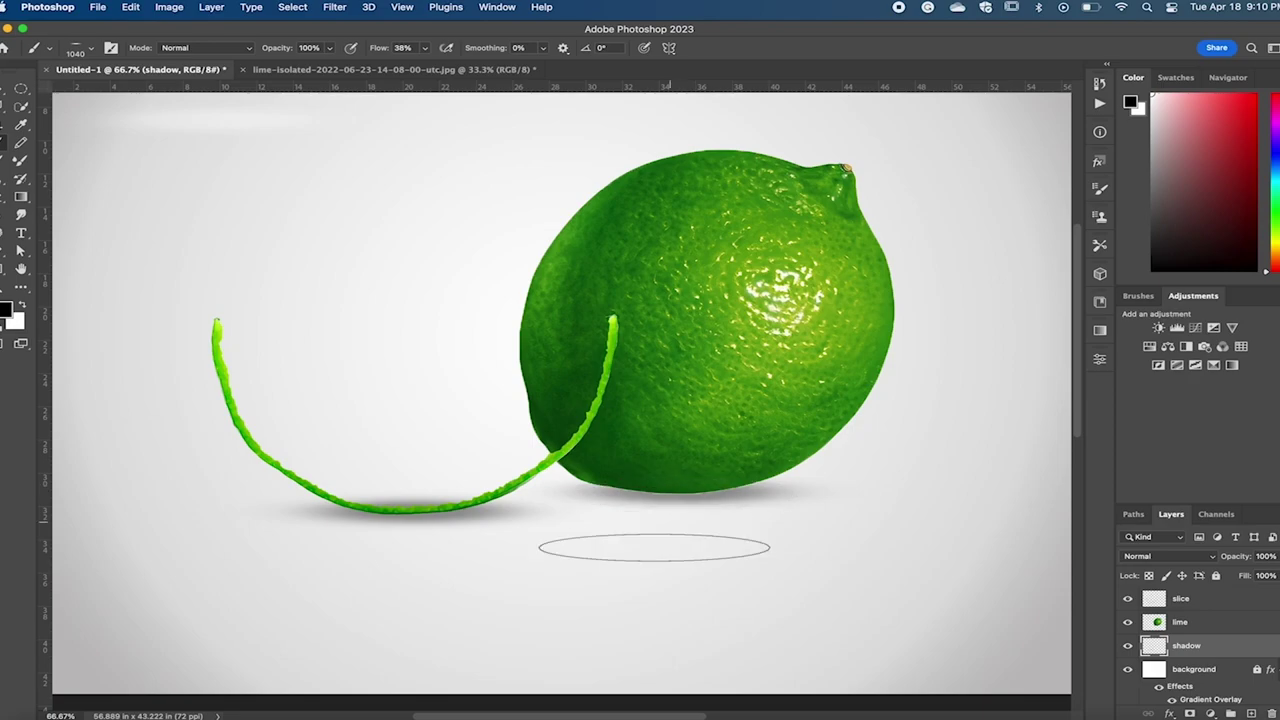
{"action": "left_click", "coordinate": [4, 94]}
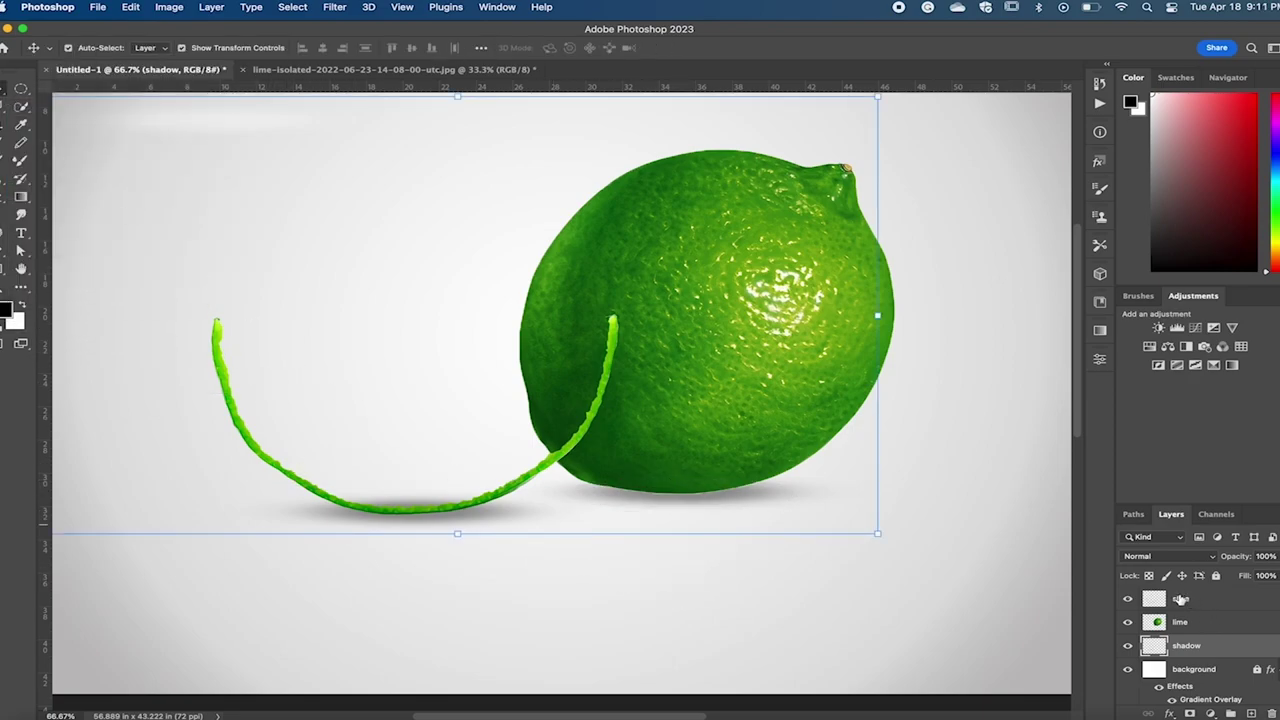
{"action": "left_click", "coordinate": [566, 478]}
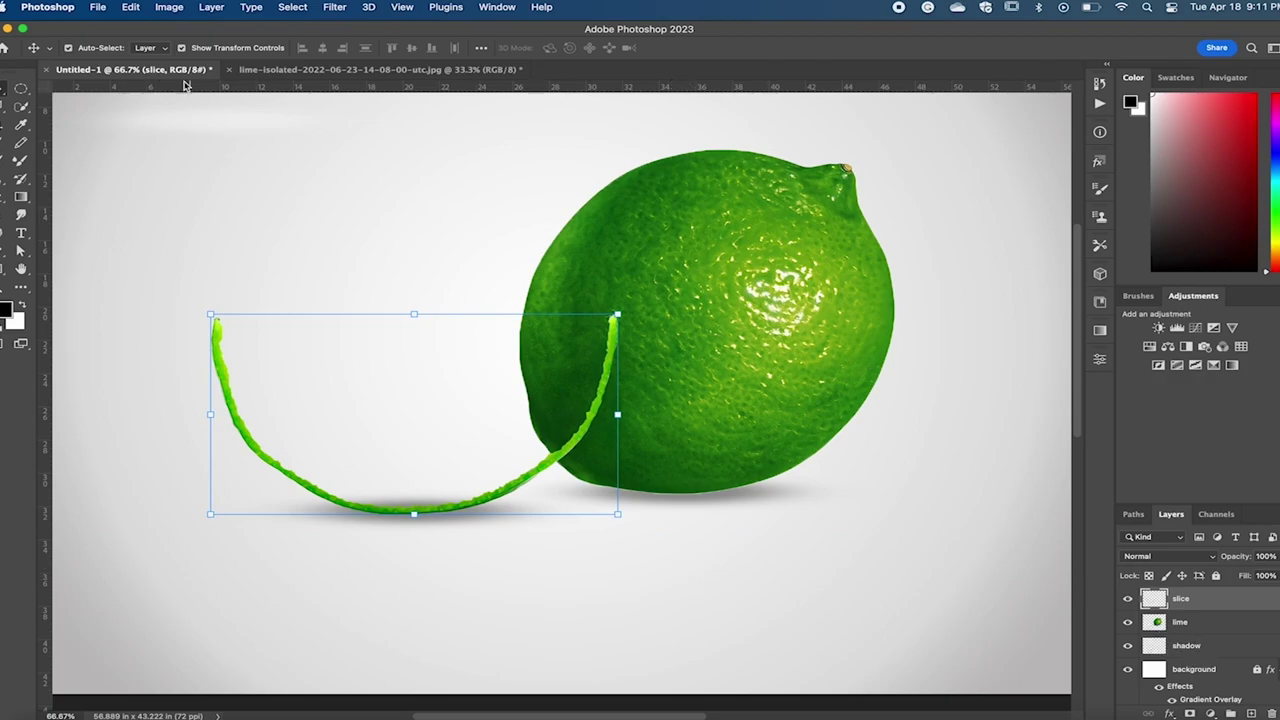
- Open the Water.png image from disk
{"action": "left_click", "coordinate": [93, 8]}
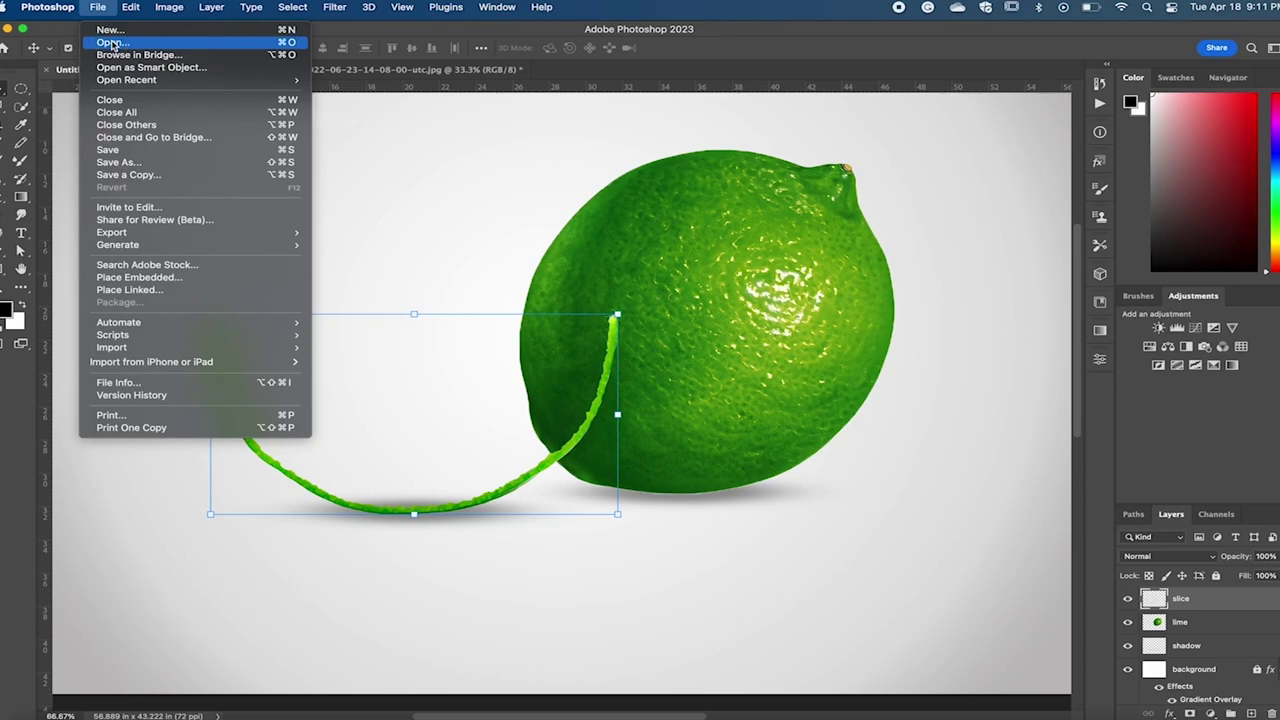
{"action": "key", "text": "Escape"}
{"action": "key", "text": "super+o"}
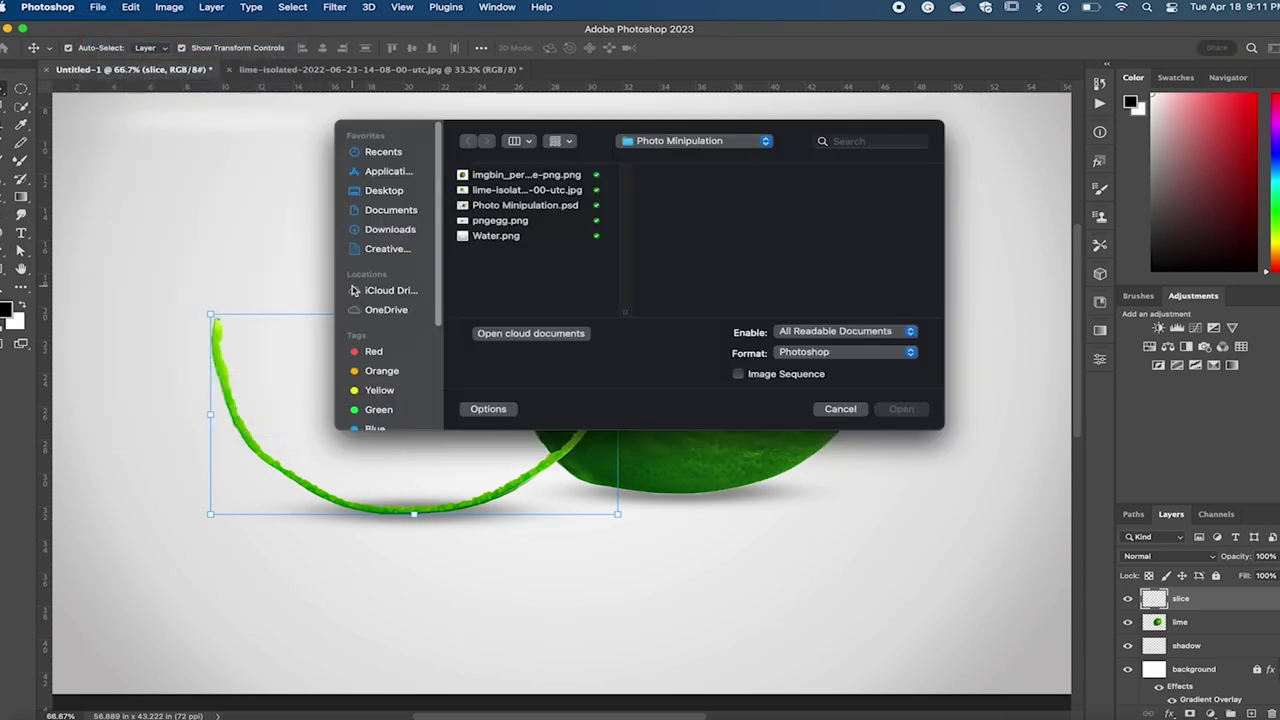
{"action": "left_click", "coordinate": [510, 237]}
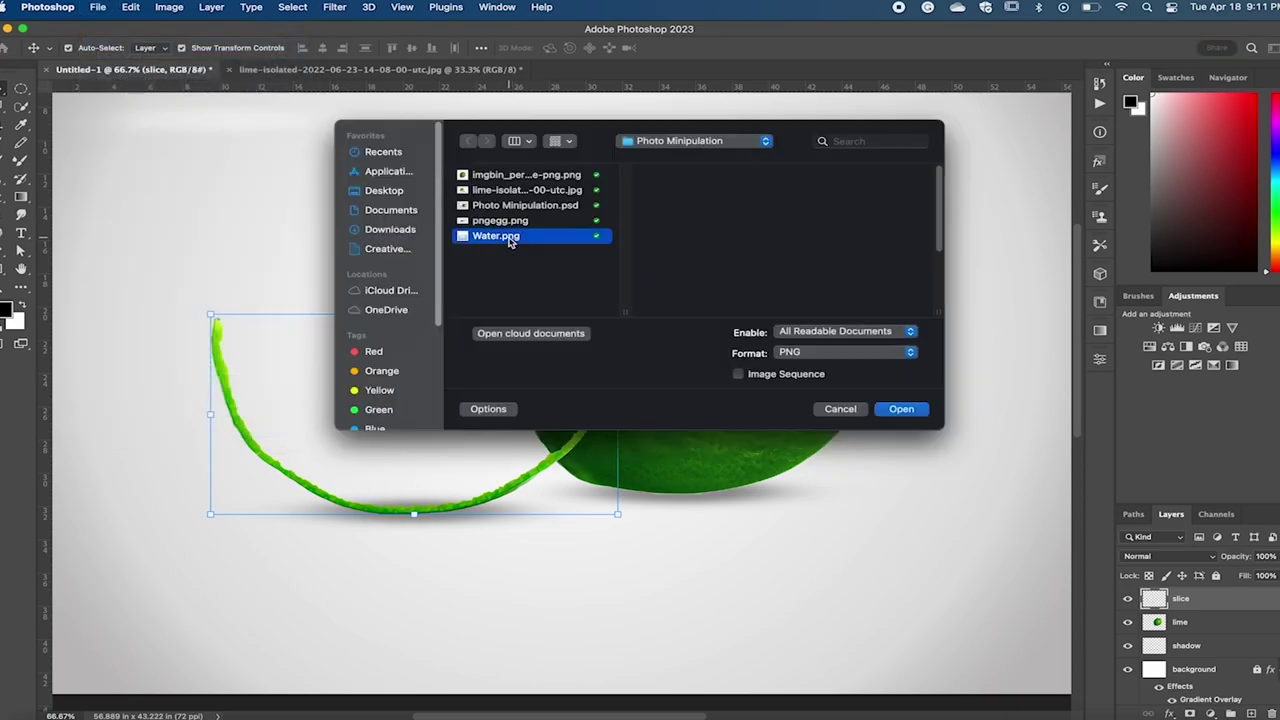
{"action": "left_click", "coordinate": [901, 409]}
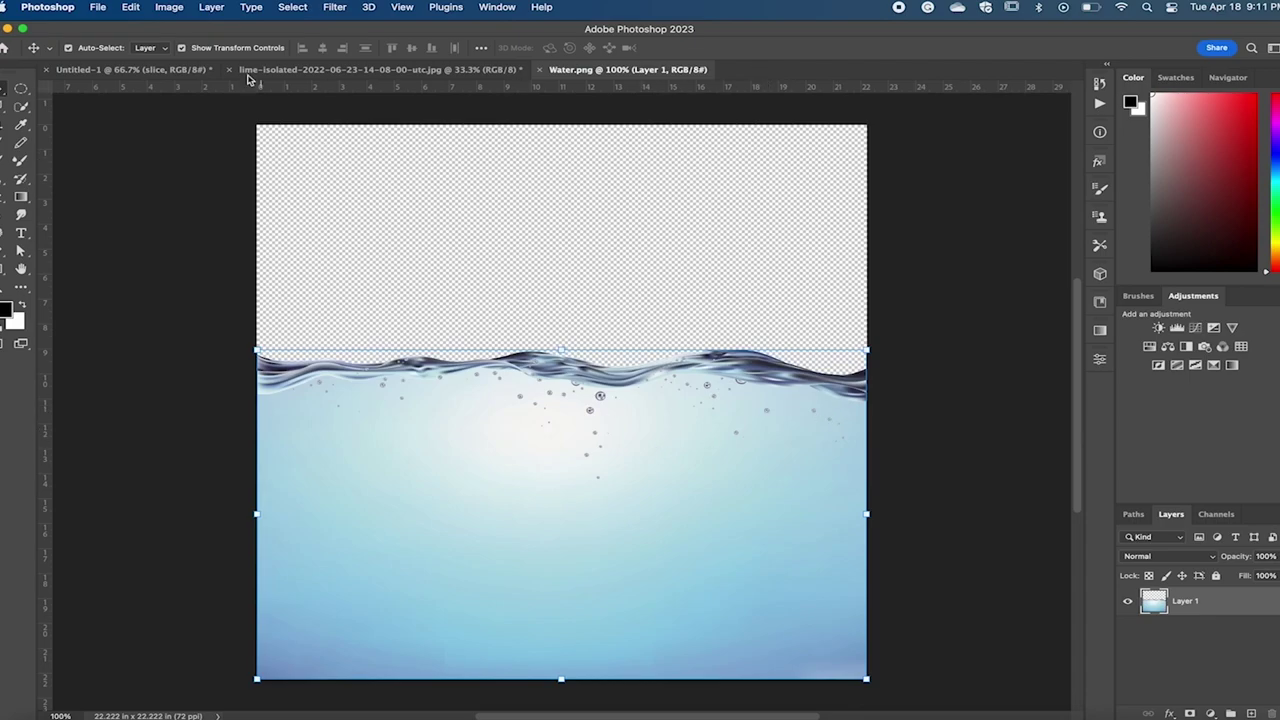
- Copy the water image and close the Water.png document
{"action": "left_click", "coordinate": [131, 8]}
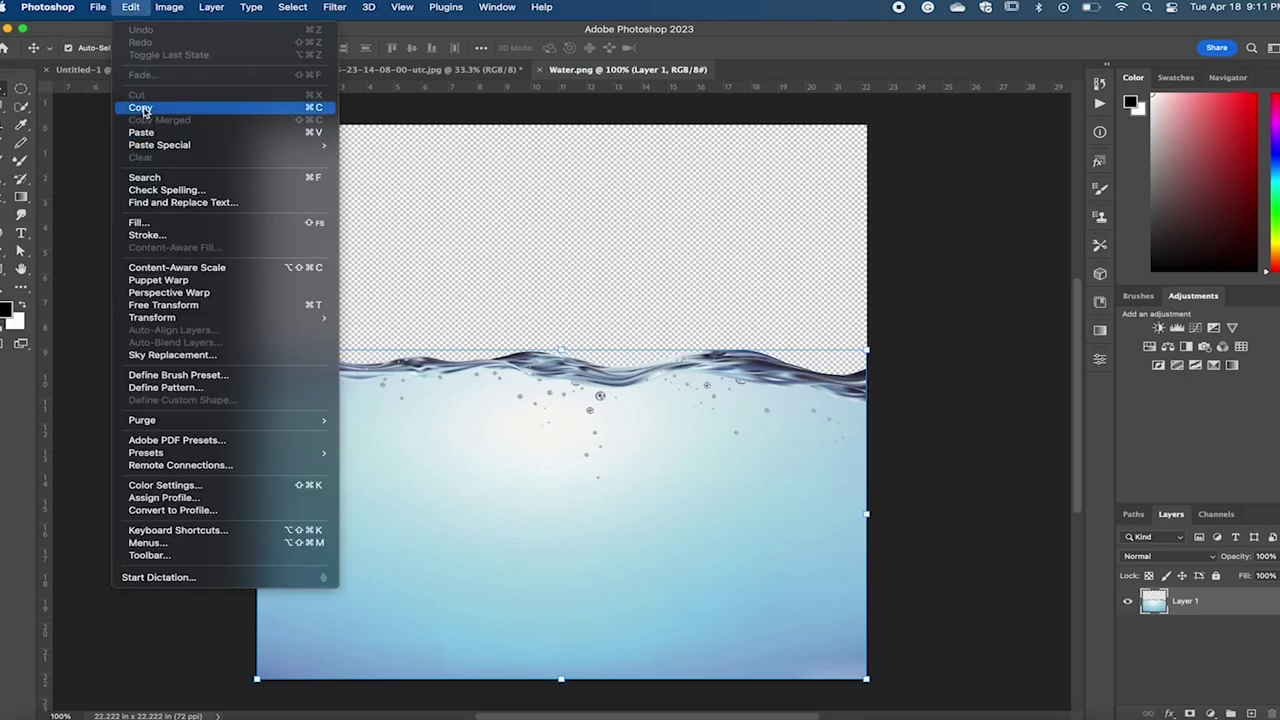
{"action": "left_click", "coordinate": [148, 107]}
{"action": "left_click", "coordinate": [540, 71]}
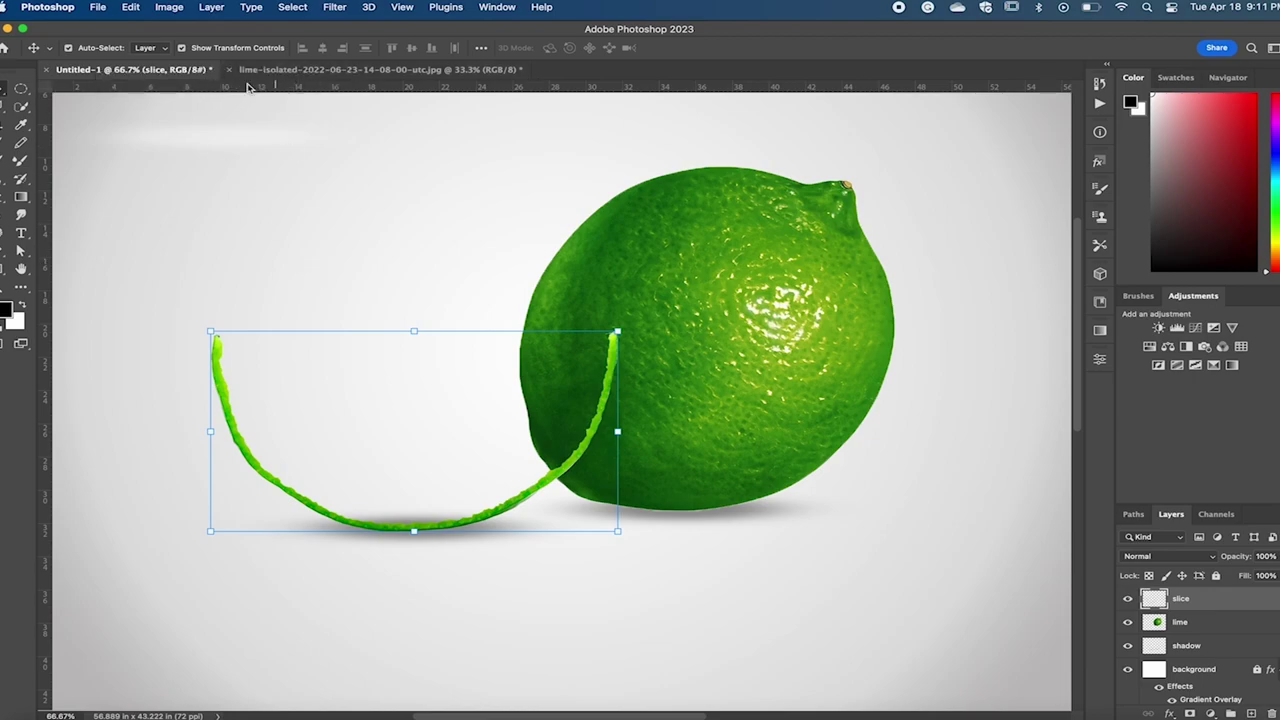
{"action": "left_click", "coordinate": [131, 8]}
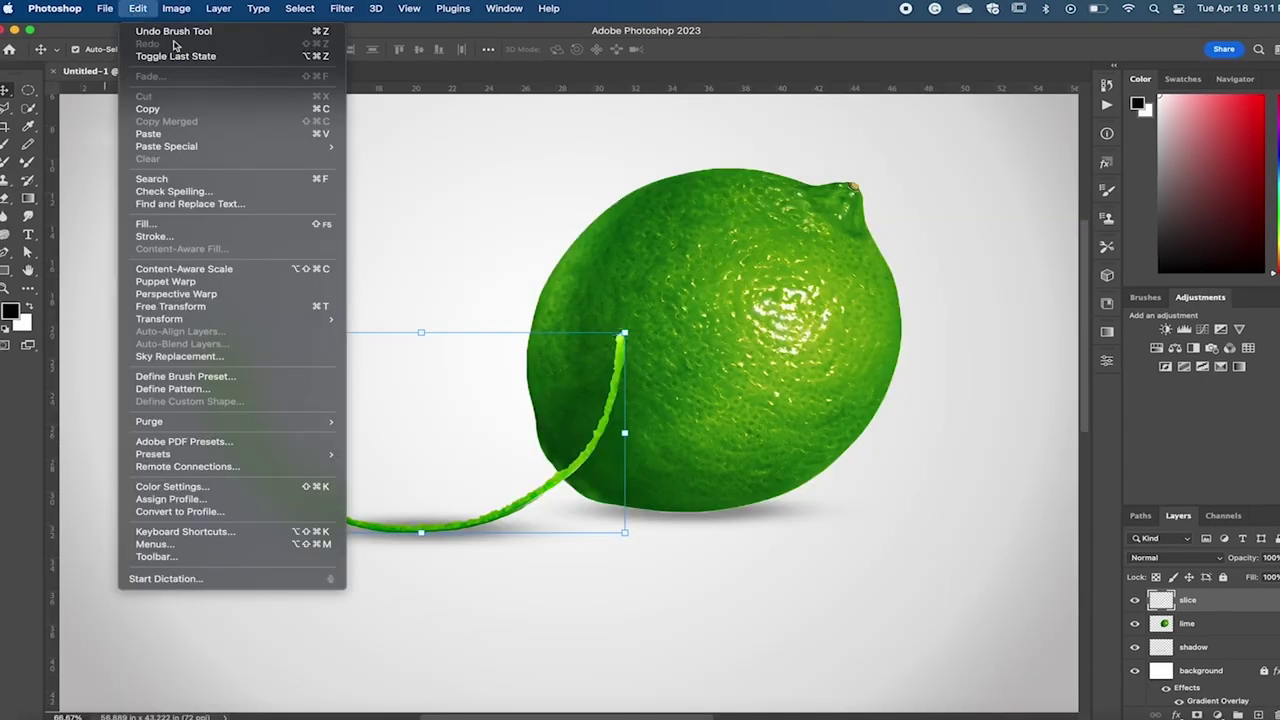
- Paste the water as a new layer, align it to the rind's tips, and name it 'water'
{"action": "left_click", "coordinate": [214, 137]}
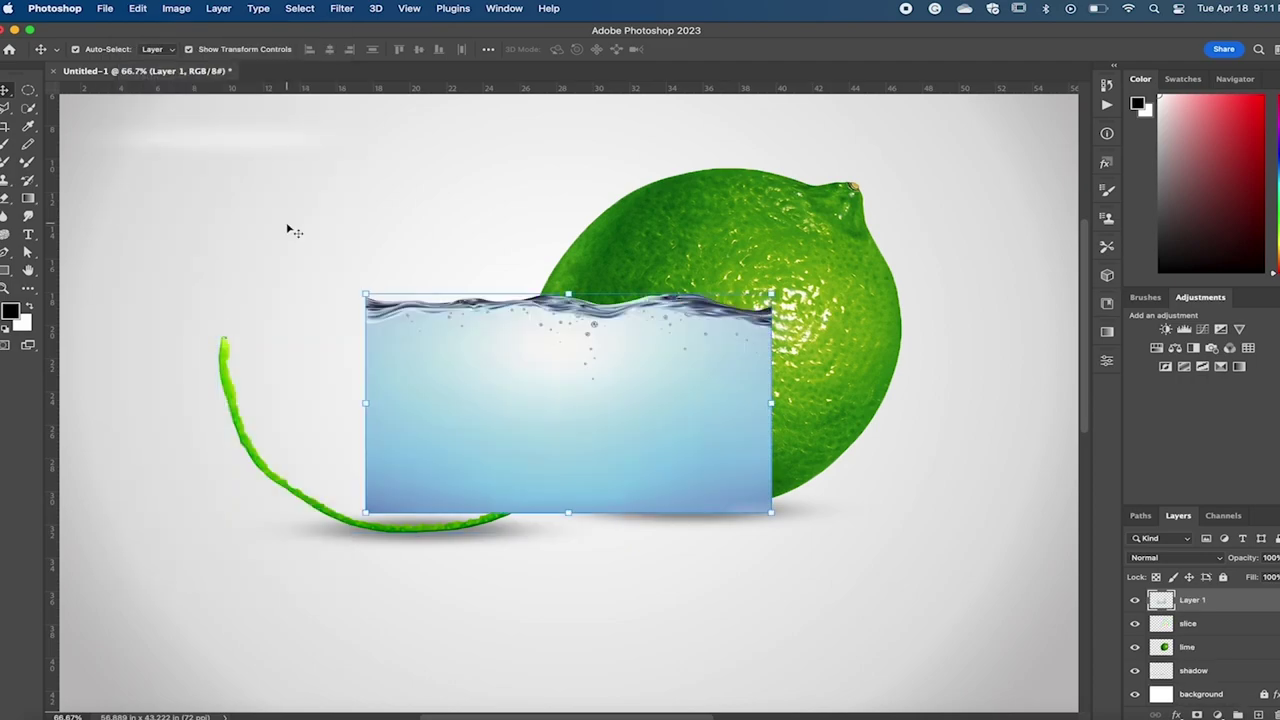
{"action": "left_click_drag", "start_coordinate": [651, 373], "coordinate": [590, 412]}
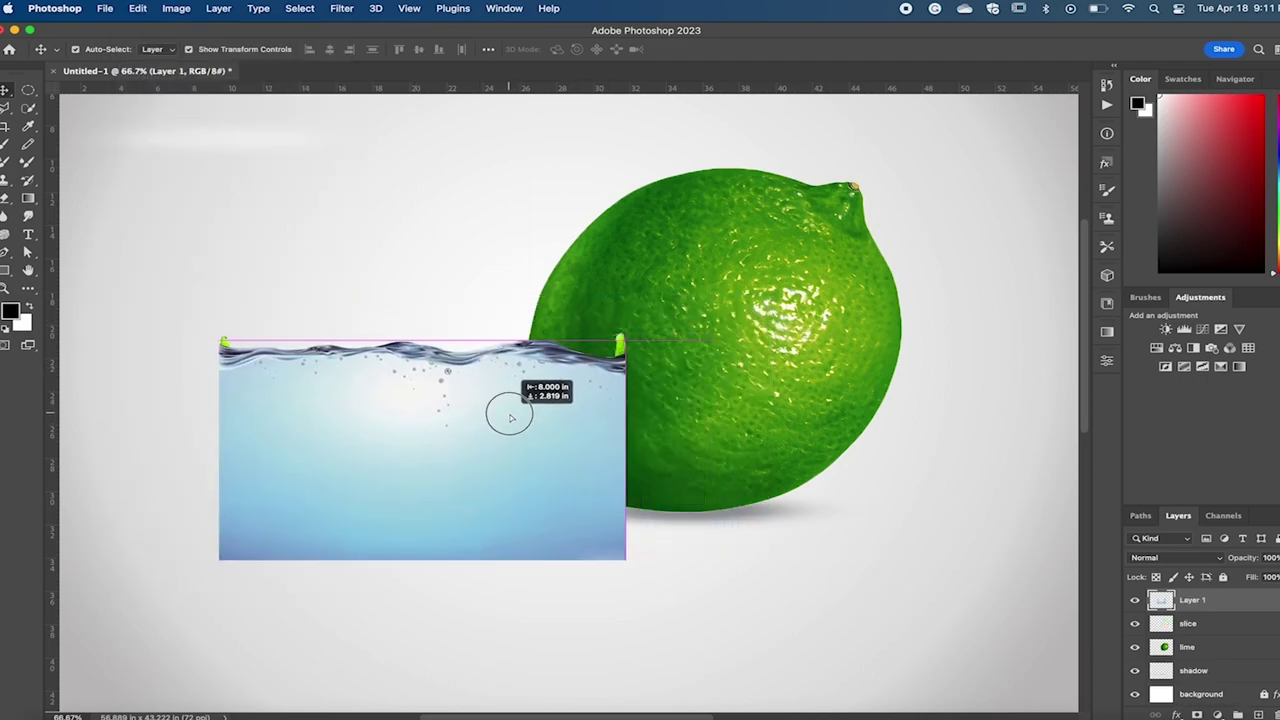
{"action": "left_click_drag", "start_coordinate": [503, 420], "coordinate": [512, 415]}
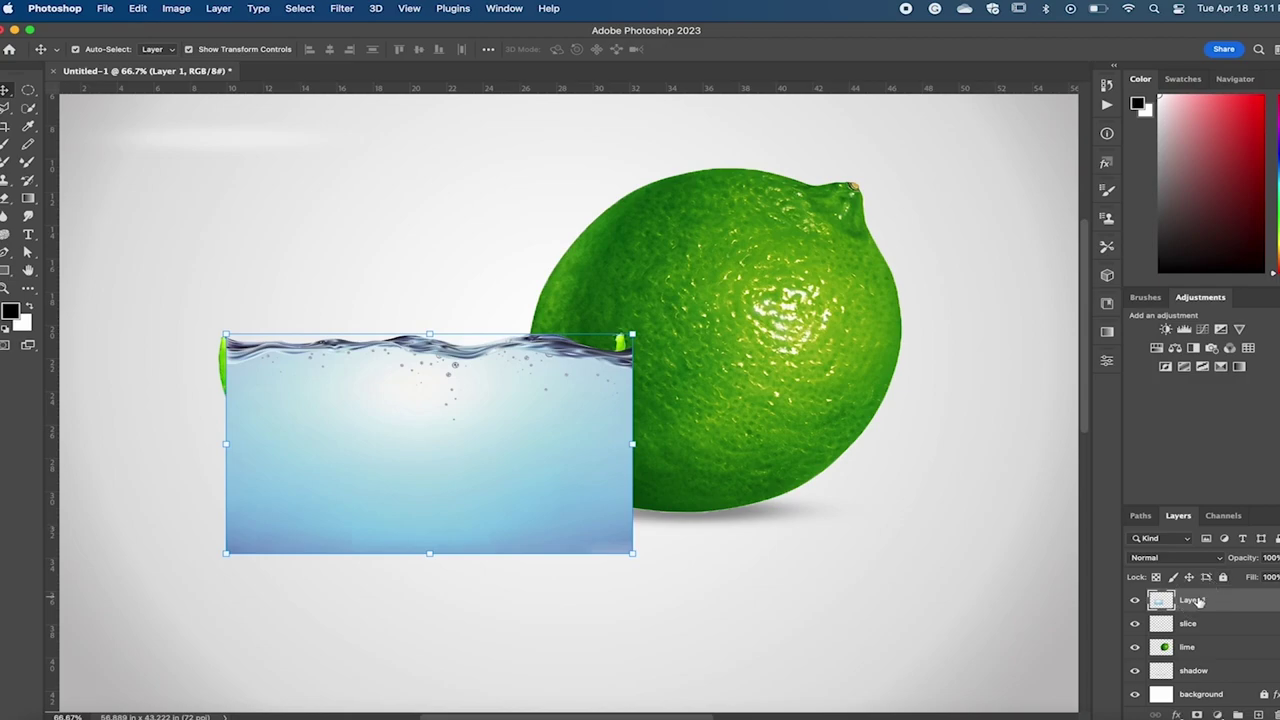
{"action": "type", "text": "wate"}
{"action": "type", "text": "r"}
{"action": "key", "text": "Return"}
- Lower the water layer's opacity to 57% so the rind shows through
{"action": "left_click", "coordinate": [1274, 557]}
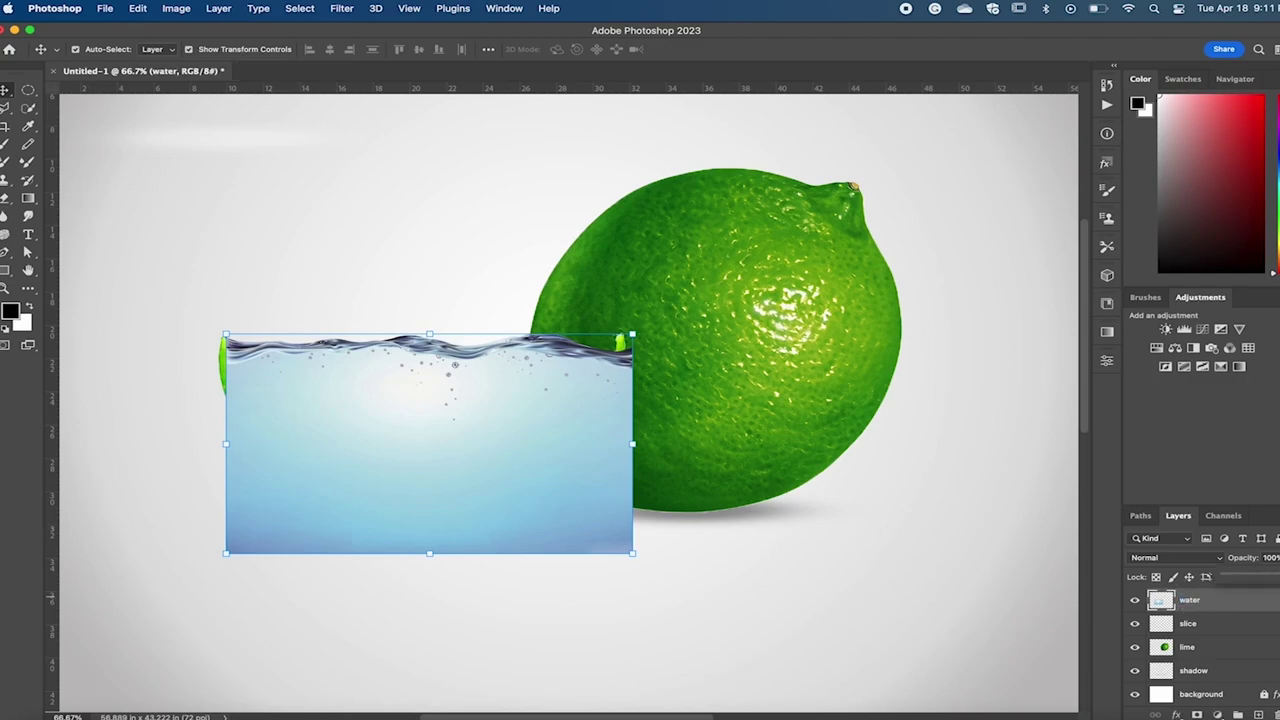
{"action": "left_click_drag", "start_coordinate": [1277, 577], "coordinate": [1265, 578]}
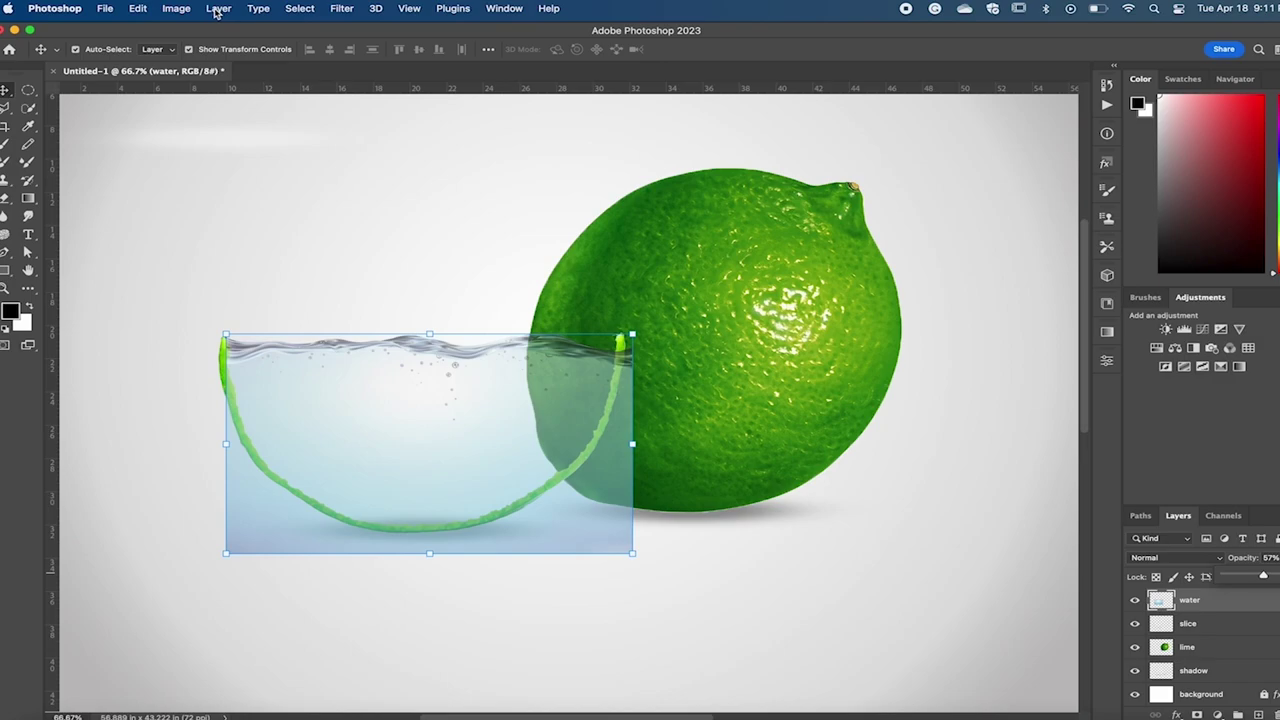
{"action": "left_click", "coordinate": [148, 10]}
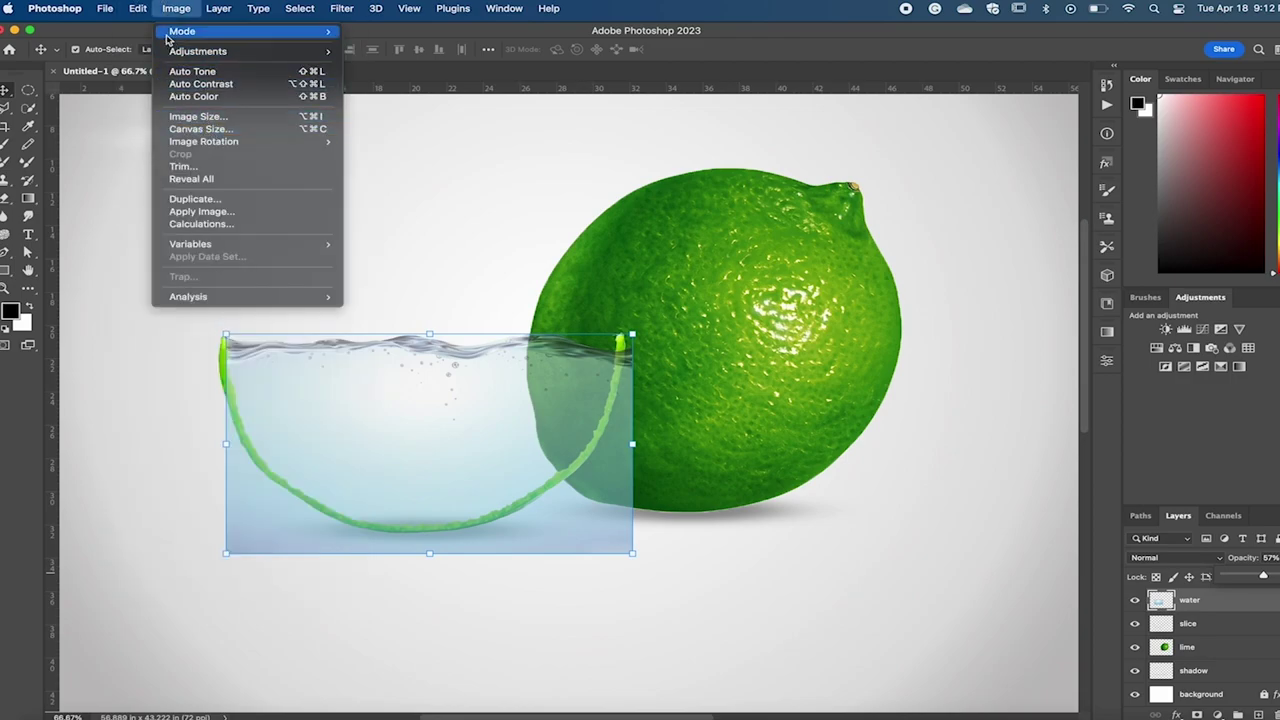
{"action": "mouse_move", "coordinate": [160, 318]}
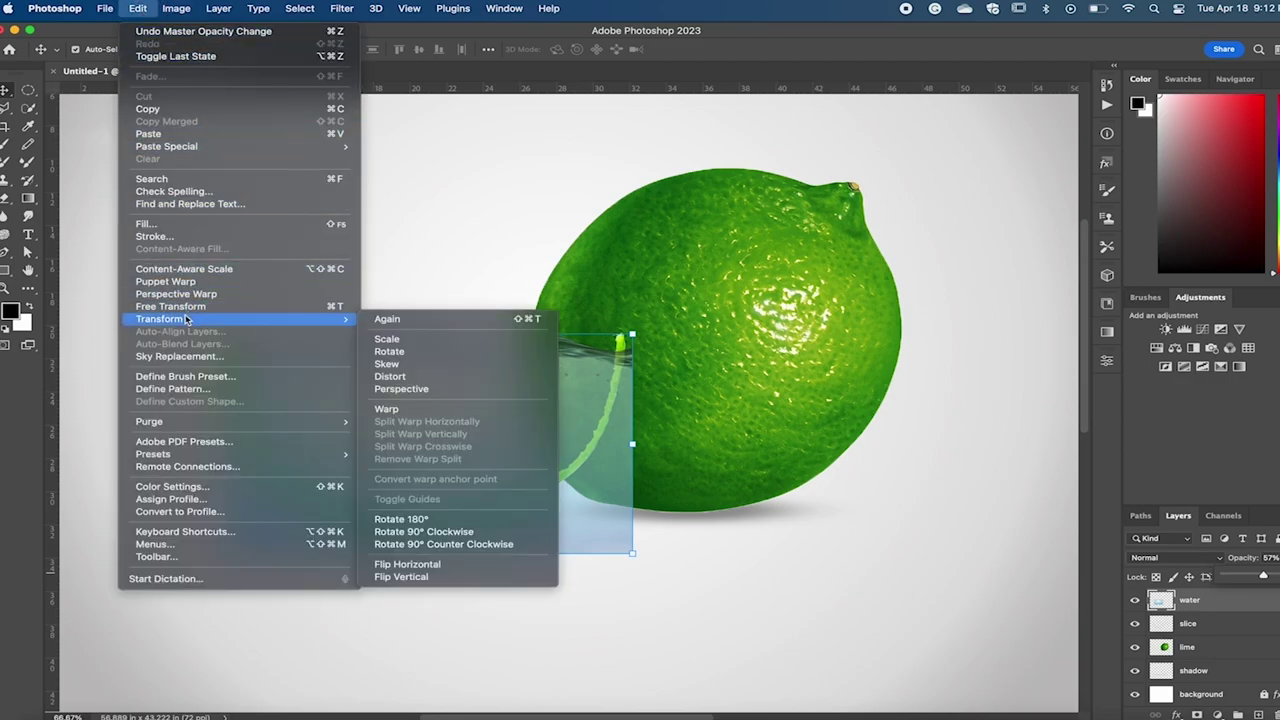
- Warp the water's corners and mesh to follow the rind arc between its tips
{"action": "left_click", "coordinate": [426, 410]}
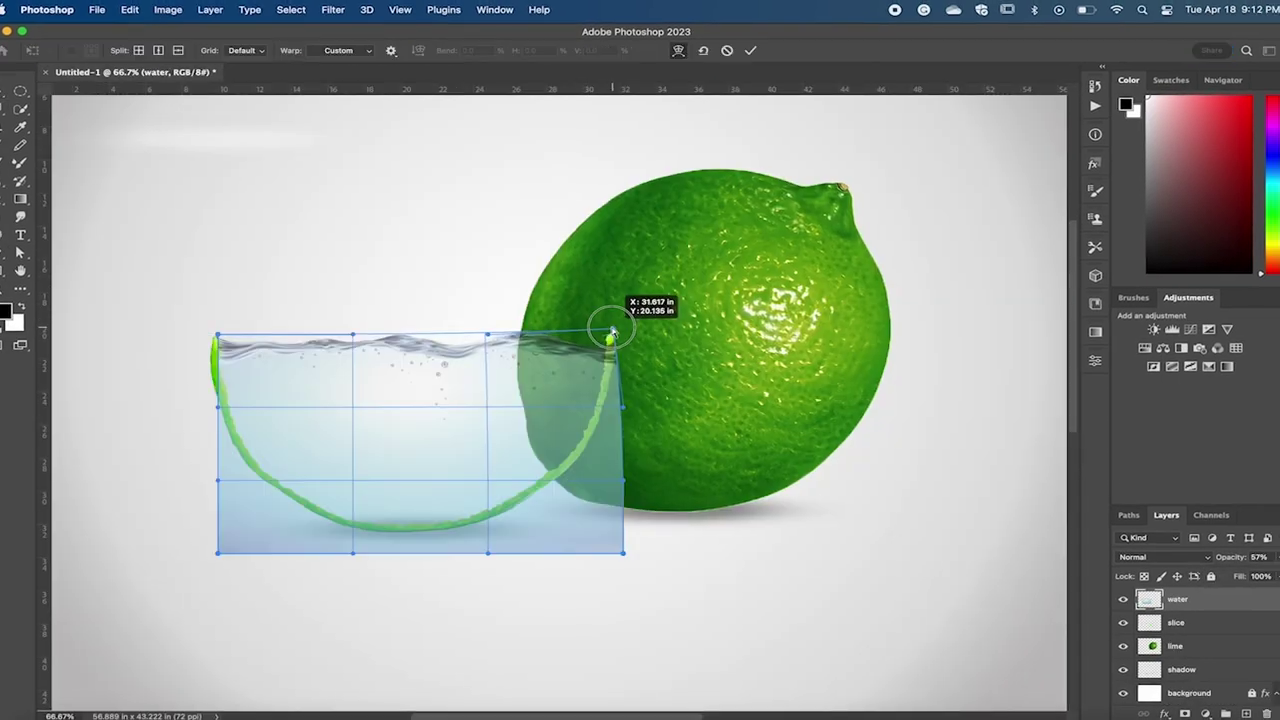
{"action": "left_click_drag", "start_coordinate": [633, 340], "coordinate": [616, 324]}
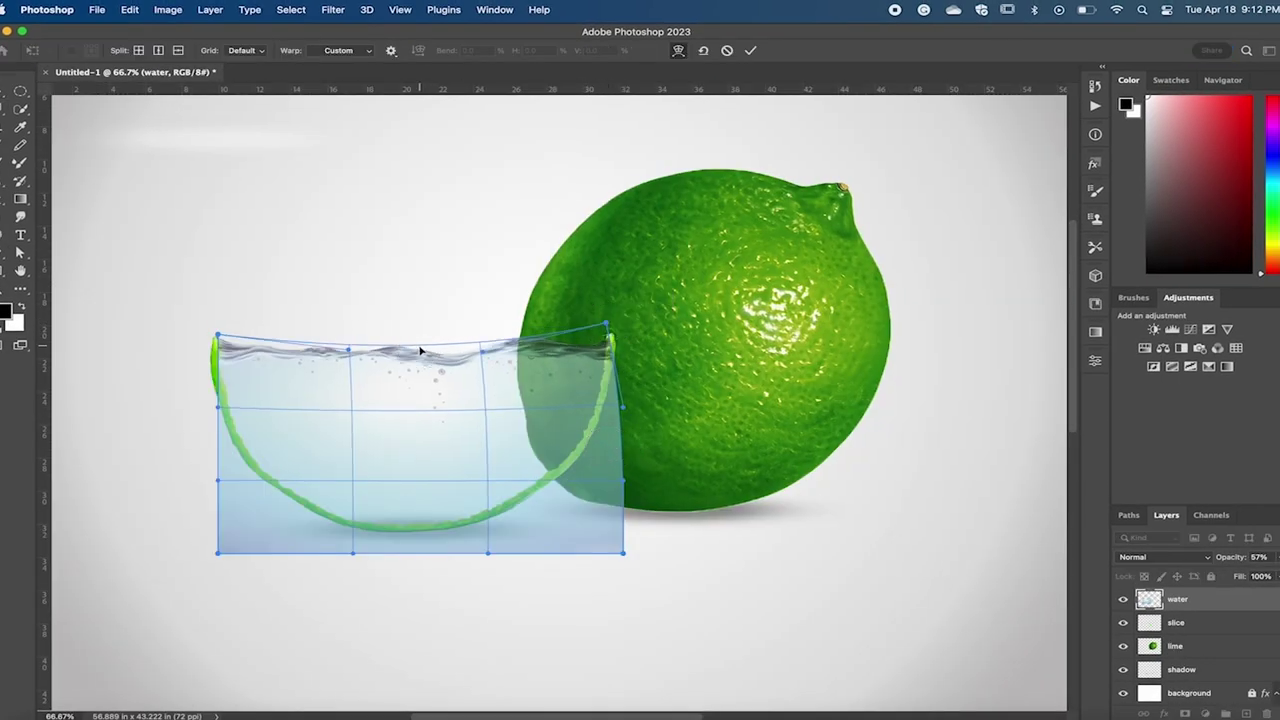
{"action": "left_click_drag", "start_coordinate": [424, 345], "coordinate": [528, 414]}
{"action": "left_click_drag", "start_coordinate": [614, 451], "coordinate": [630, 498]}
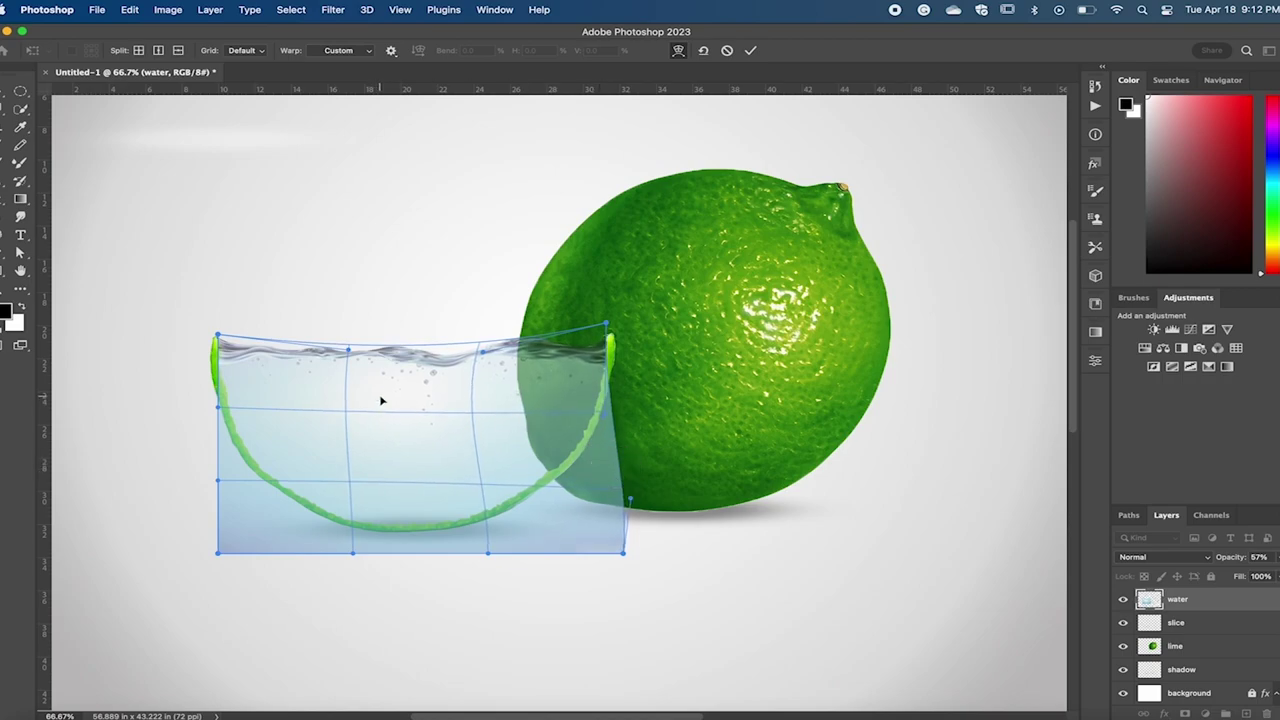
{"action": "left_click_drag", "start_coordinate": [380, 400], "coordinate": [386, 411]}
{"action": "left_click", "coordinate": [750, 49]}
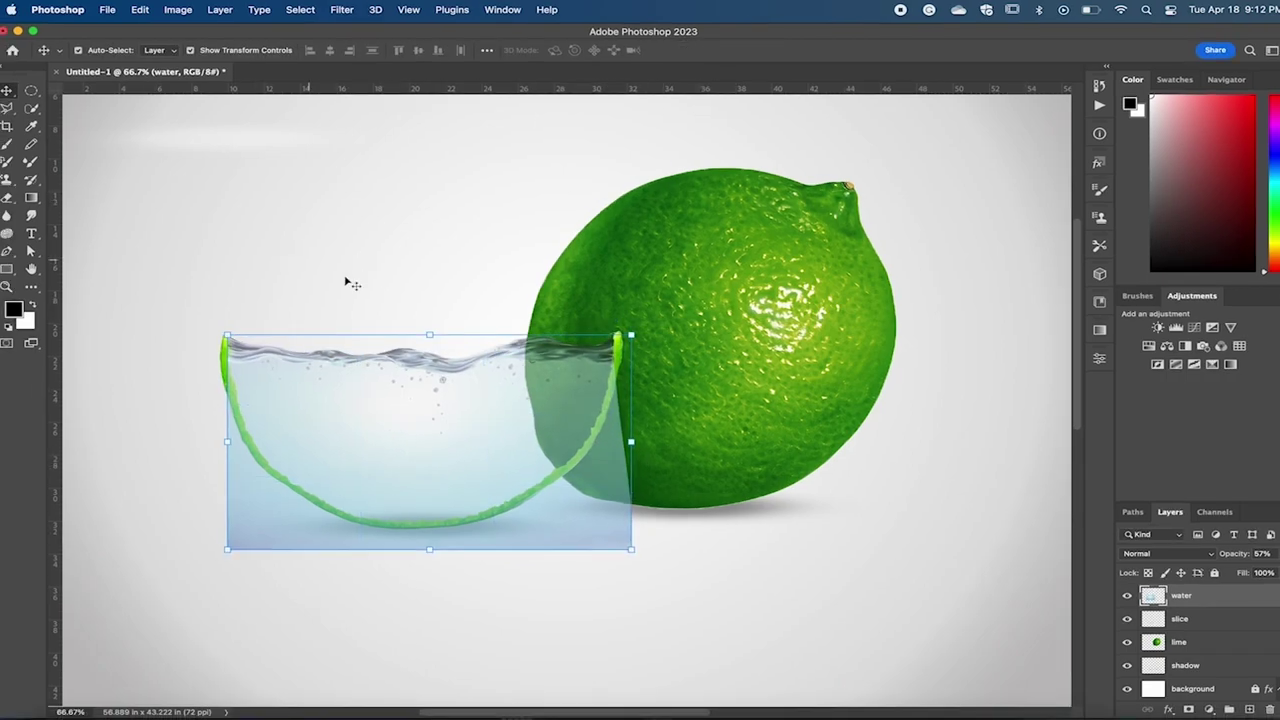
- Add a layer mask to water and pick a Hard Round brush sized 200
{"action": "left_click", "coordinate": [10, 332]}
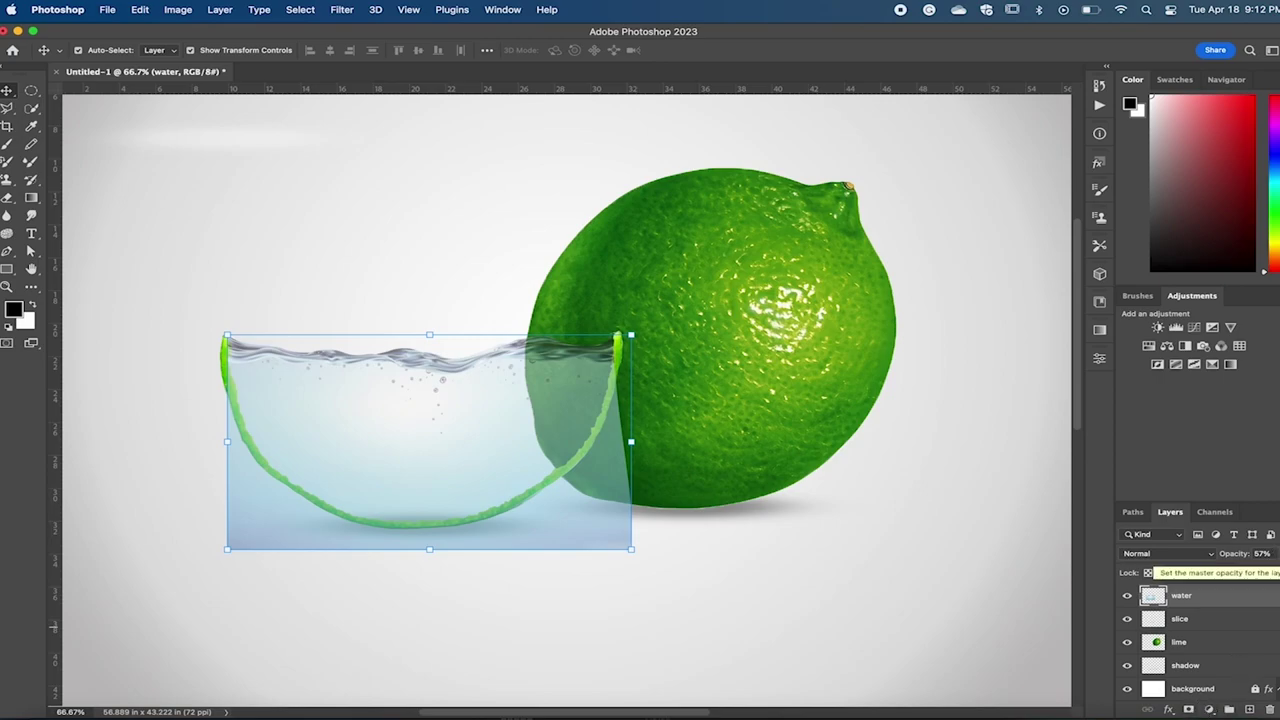
{"action": "left_click", "coordinate": [1188, 710]}
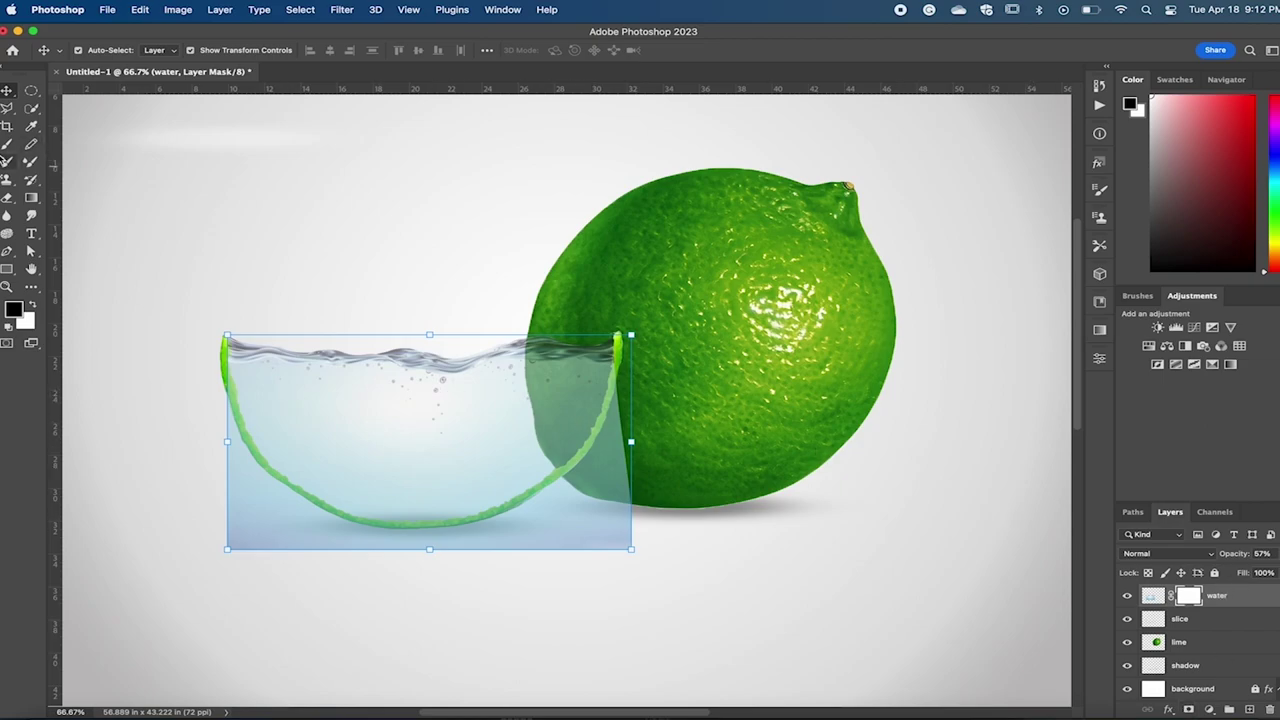
{"action": "left_click", "coordinate": [8, 145]}
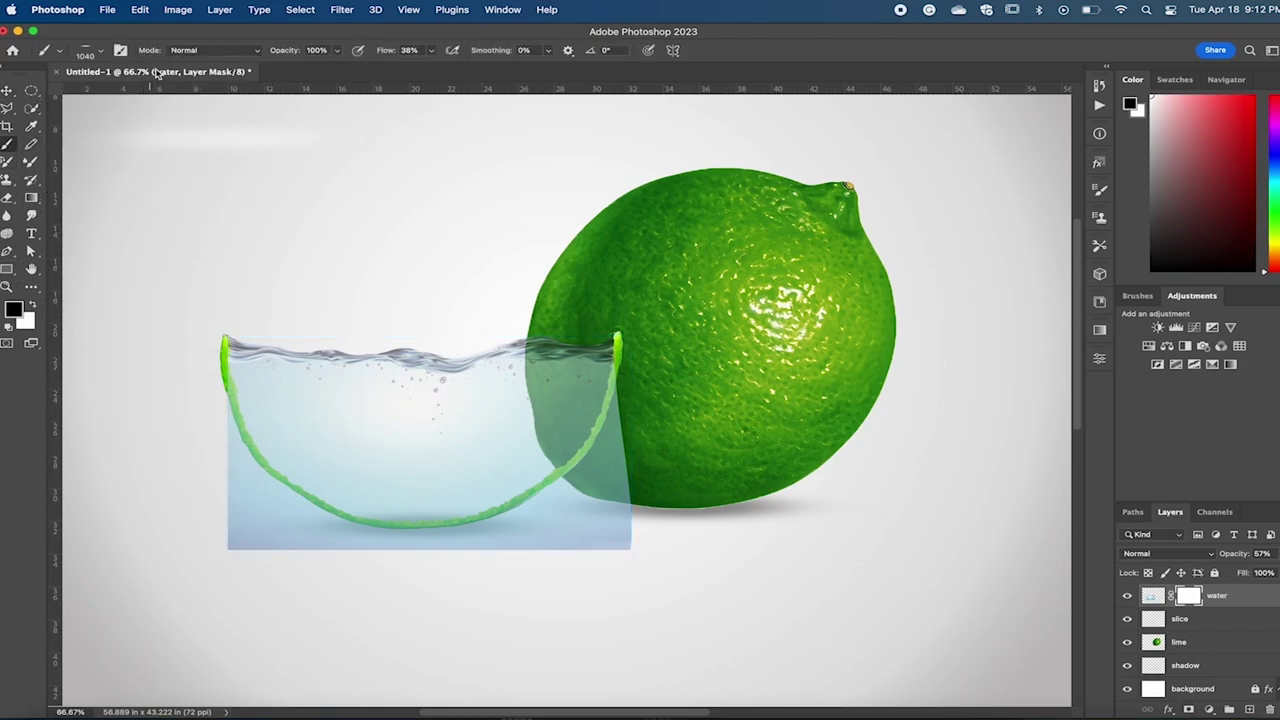
{"action": "left_click", "coordinate": [97, 52]}
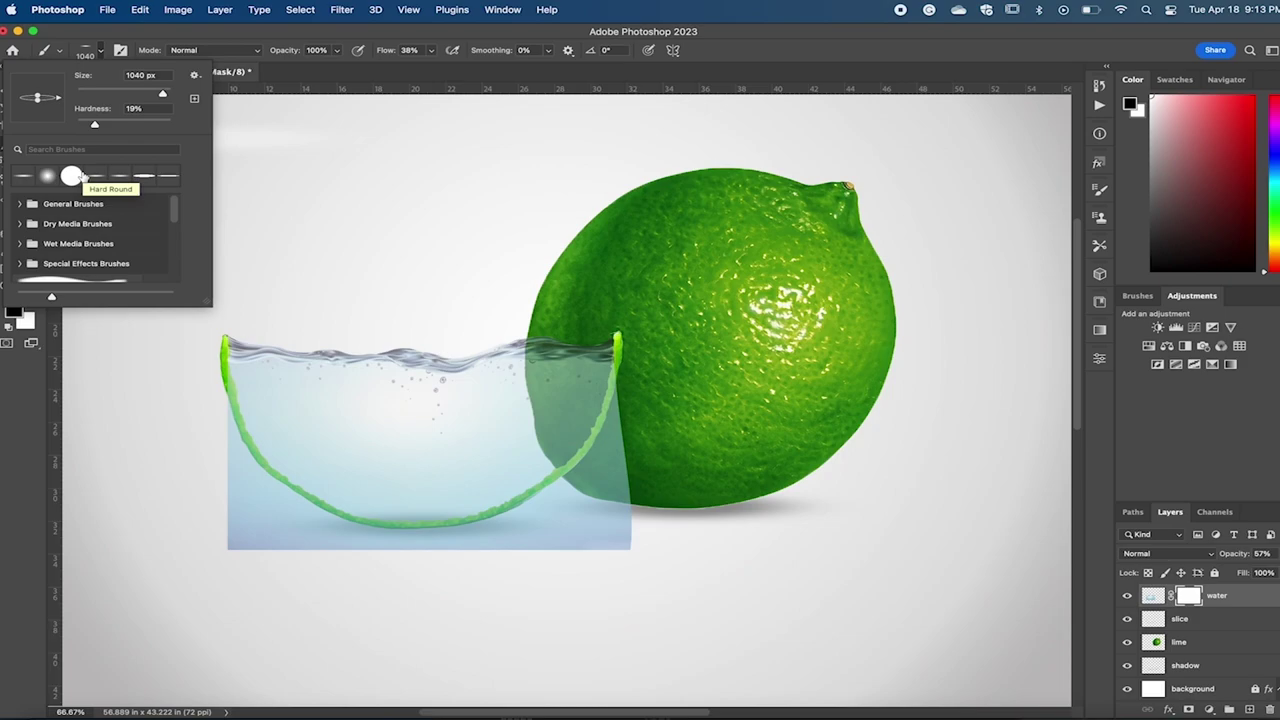
{"action": "left_click", "coordinate": [80, 178]}
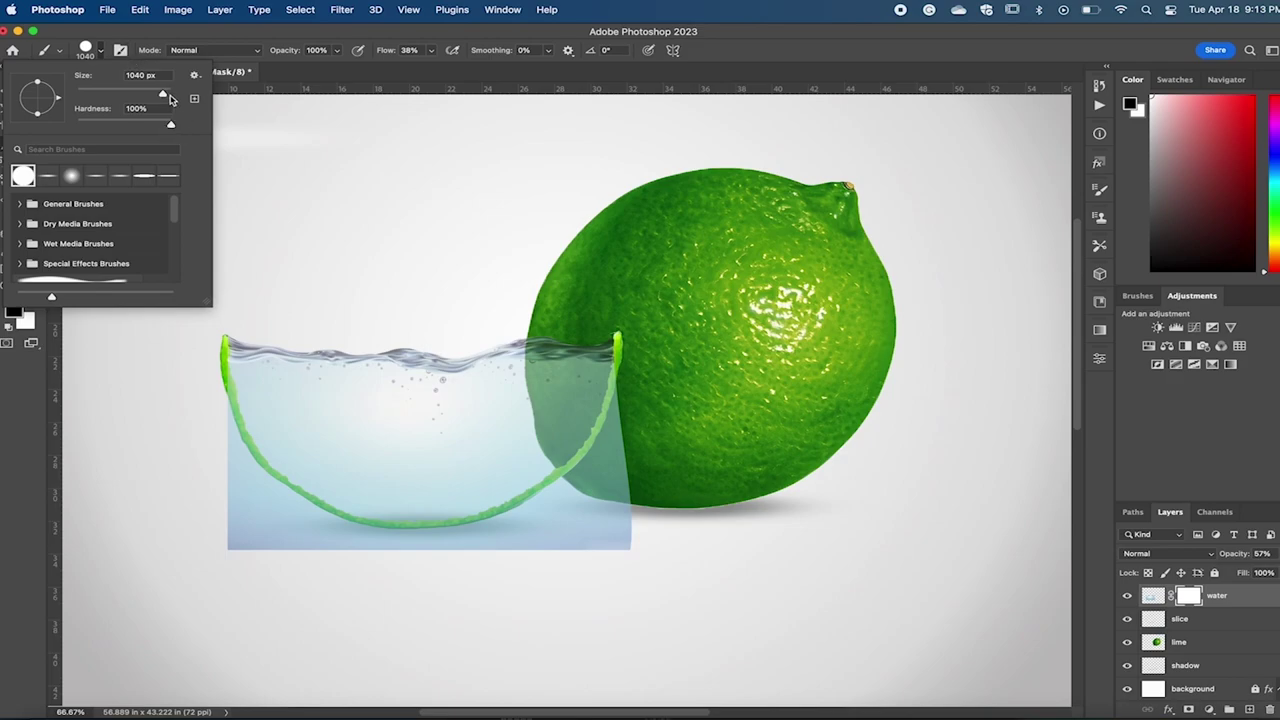
{"action": "left_click_drag", "start_coordinate": [165, 94], "coordinate": [112, 94]}
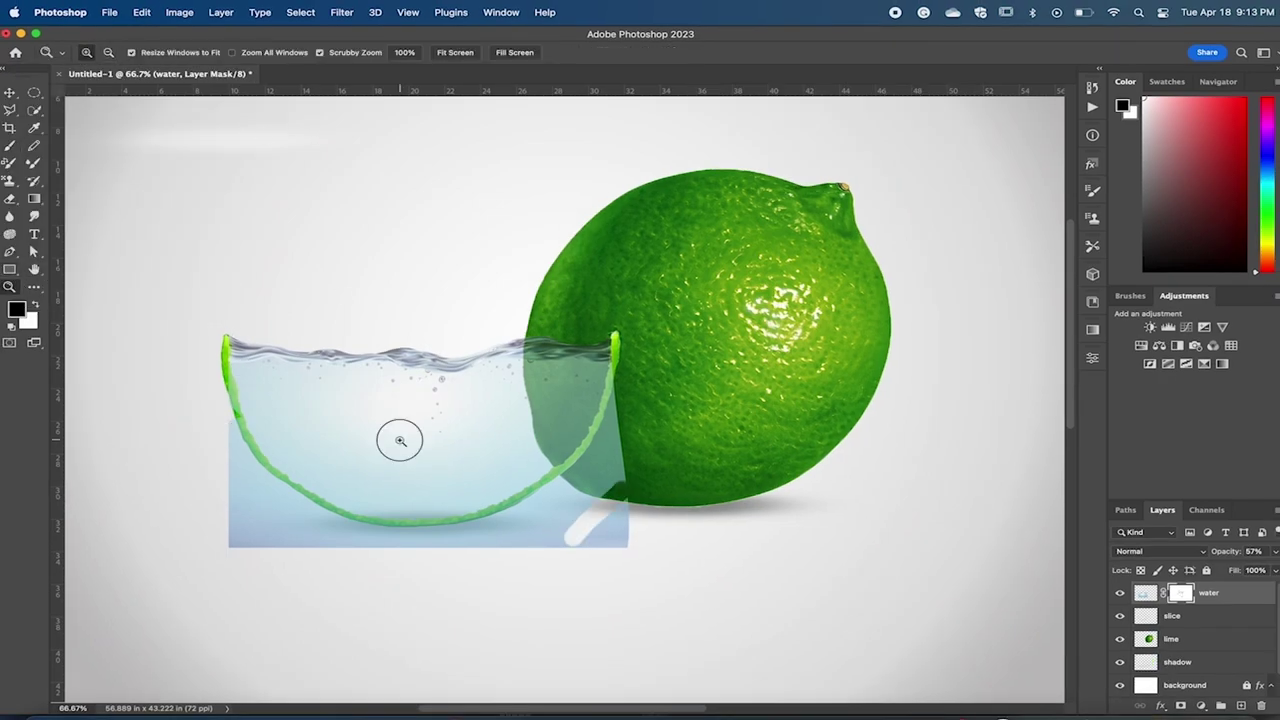
{"action": "scroll", "coordinate": [400, 437], "scroll_direction": "up", "scroll_amount": 1}
{"action": "key", "text": "bracketright"}
{"action": "key", "text": "bracketright"}
{"action": "key", "text": "bracketright"}
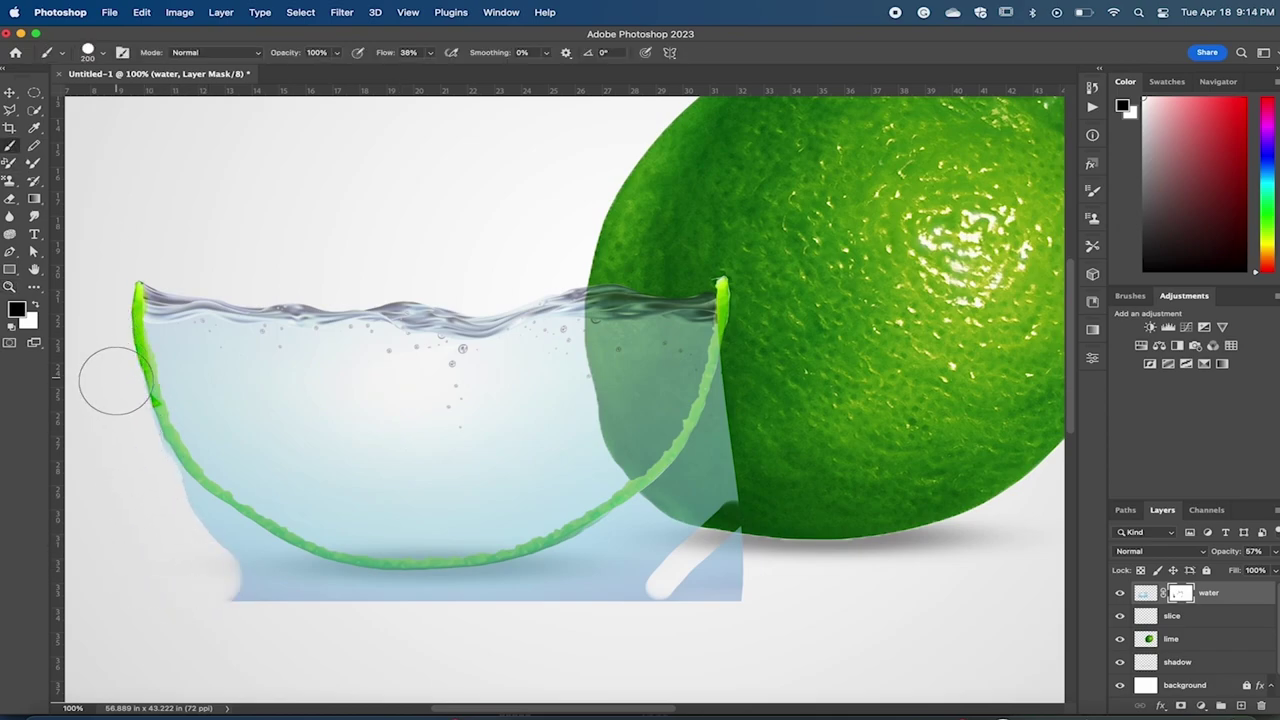
- Paint black on the mask to hide water outside the rind and over the lime
{"action": "left_click_drag", "start_coordinate": [109, 380], "coordinate": [260, 590]}
{"action": "mouse_move", "coordinate": [745, 356]}
{"action": "left_mouse_down"}
{"action": "mouse_move", "coordinate": [612, 545]}
{"action": "mouse_move", "coordinate": [405, 598]}
{"action": "left_mouse_up"}
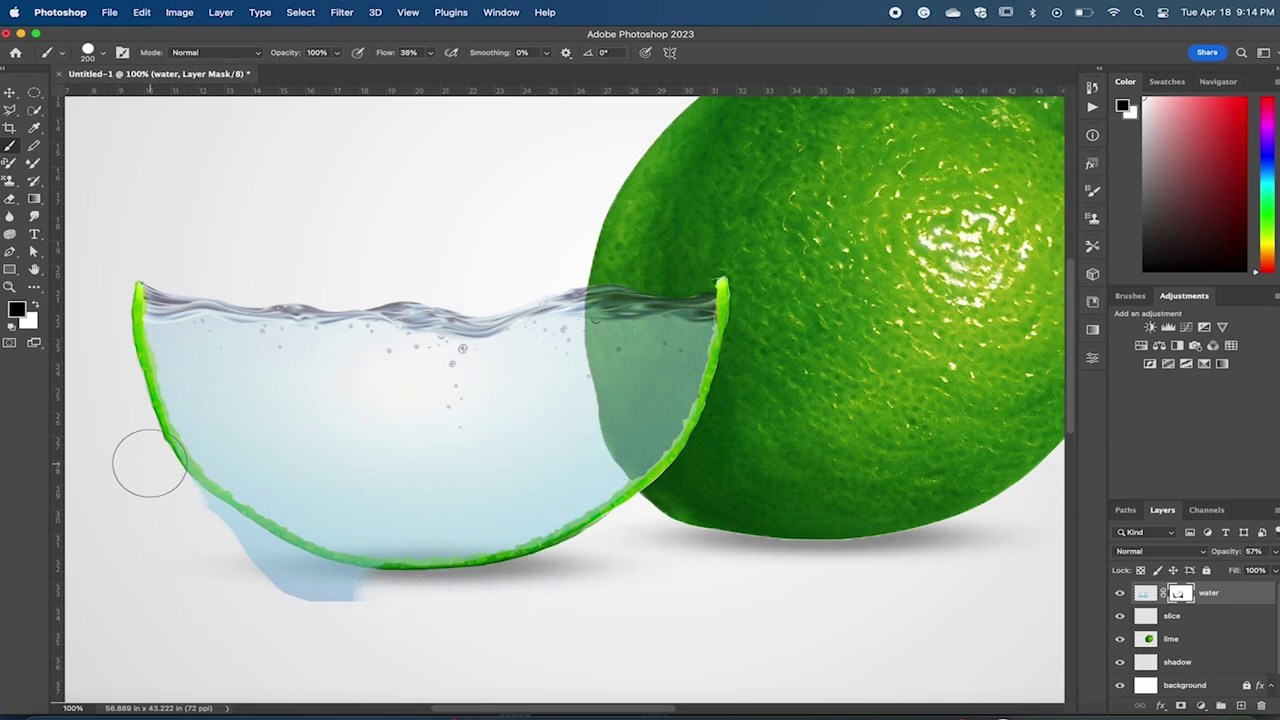
{"action": "left_click_drag", "start_coordinate": [198, 518], "coordinate": [440, 600]}
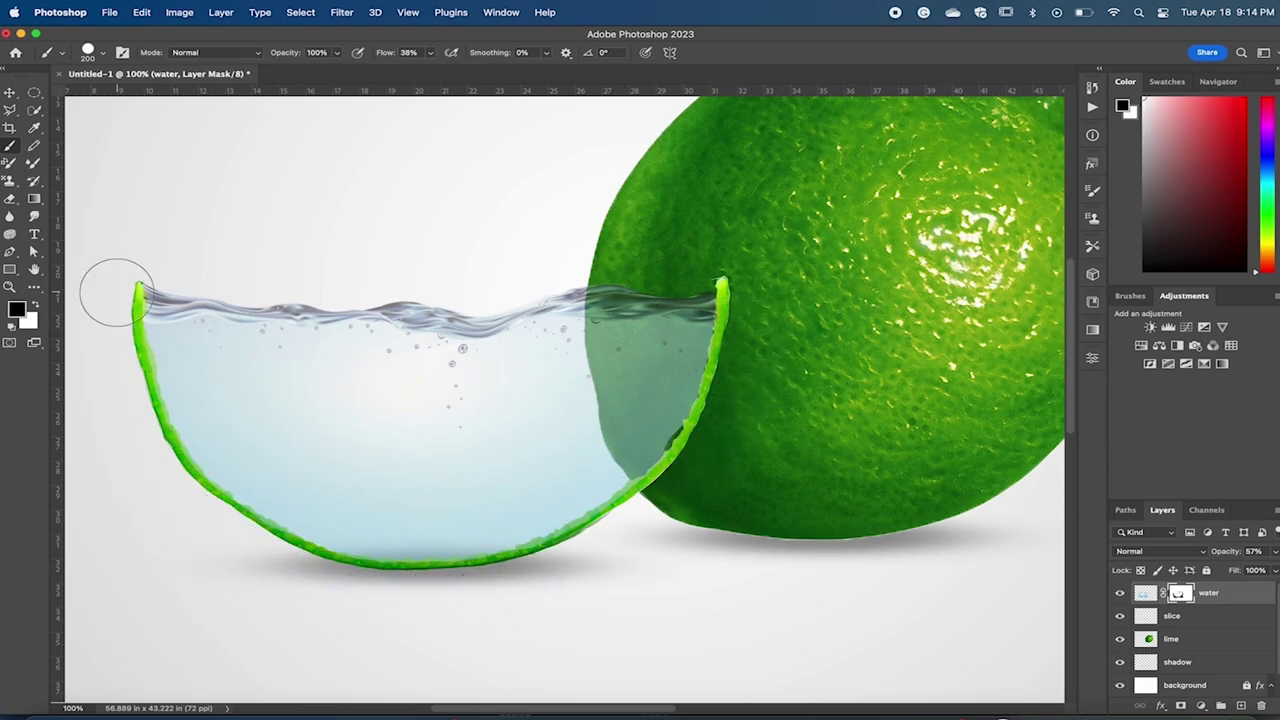
- Zoom out and set the water layer's opacity back to 100%, then target its mask
{"action": "key", "text": "x"}
{"action": "left_click", "coordinate": [10, 92]}
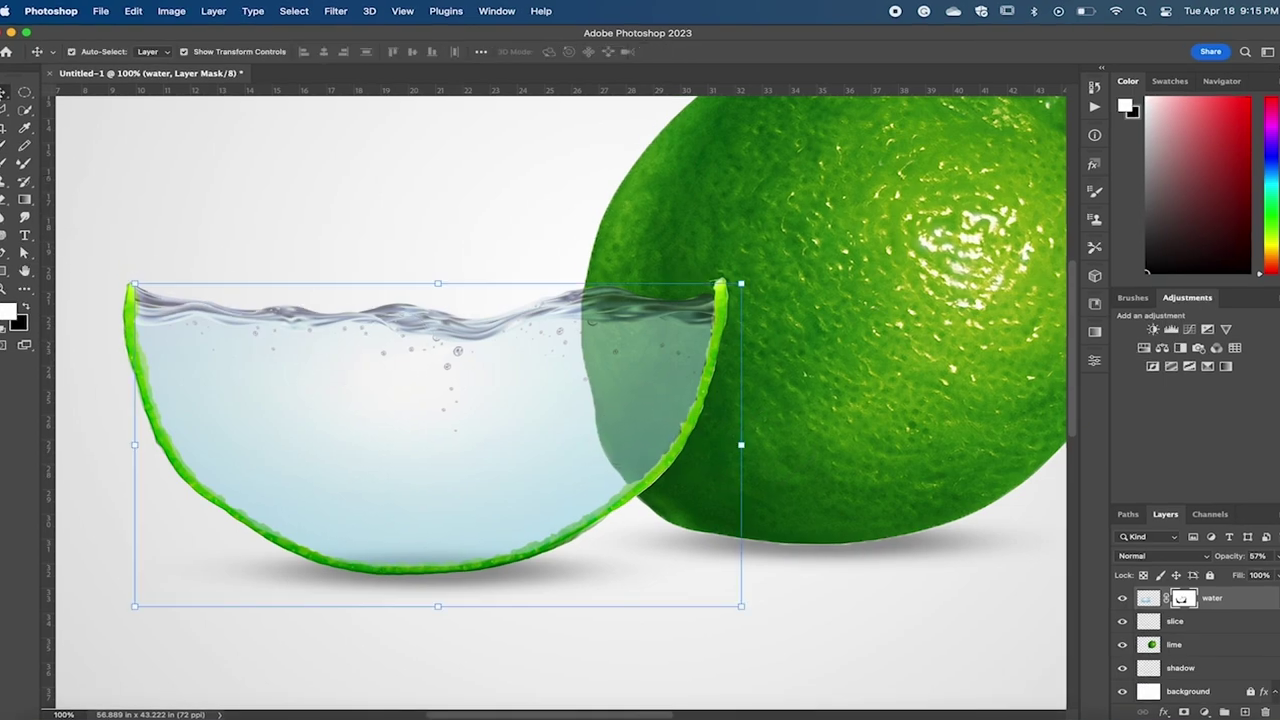
{"action": "left_click", "coordinate": [336, 194]}
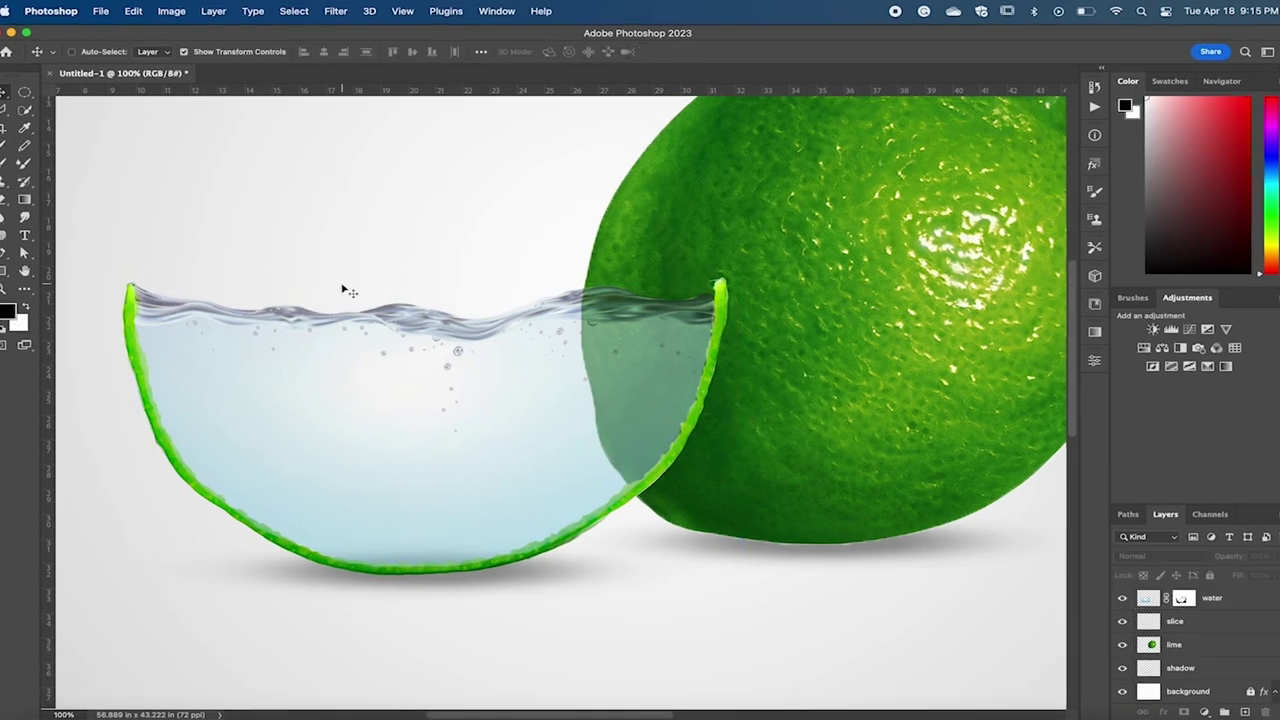
{"action": "key", "text": "ctrl+minus"}
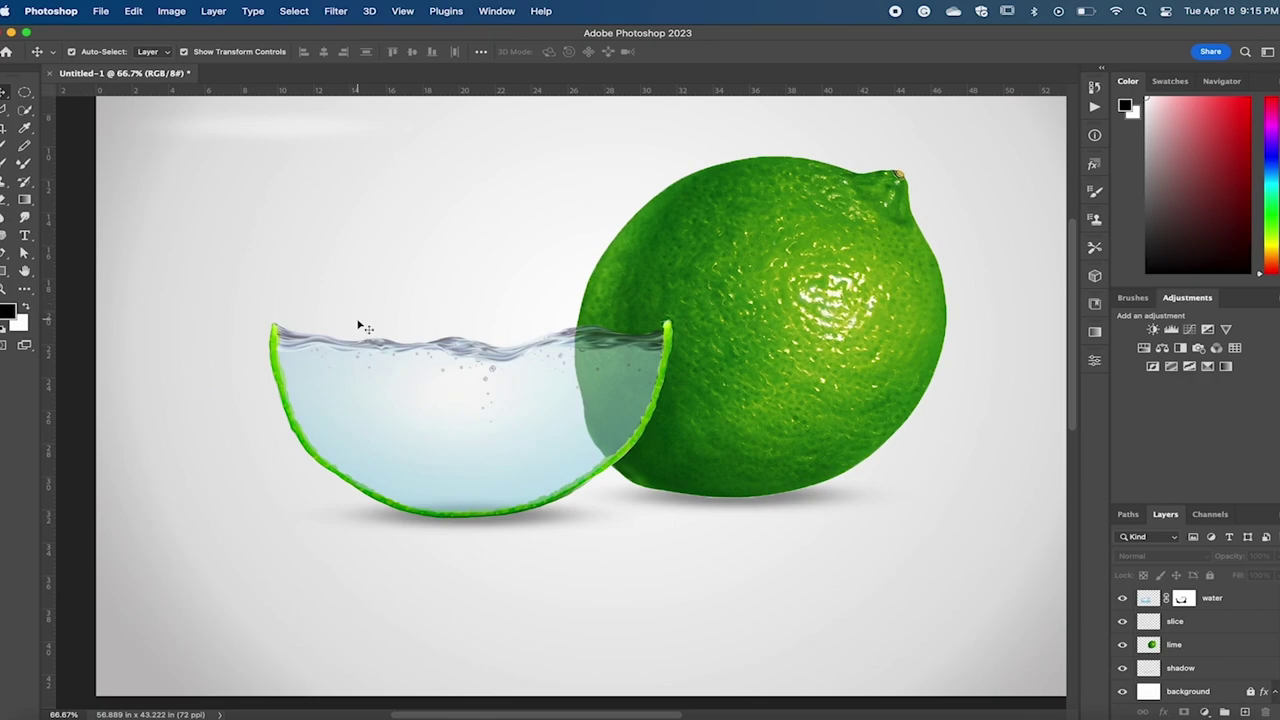
{"action": "left_click", "coordinate": [1219, 597]}
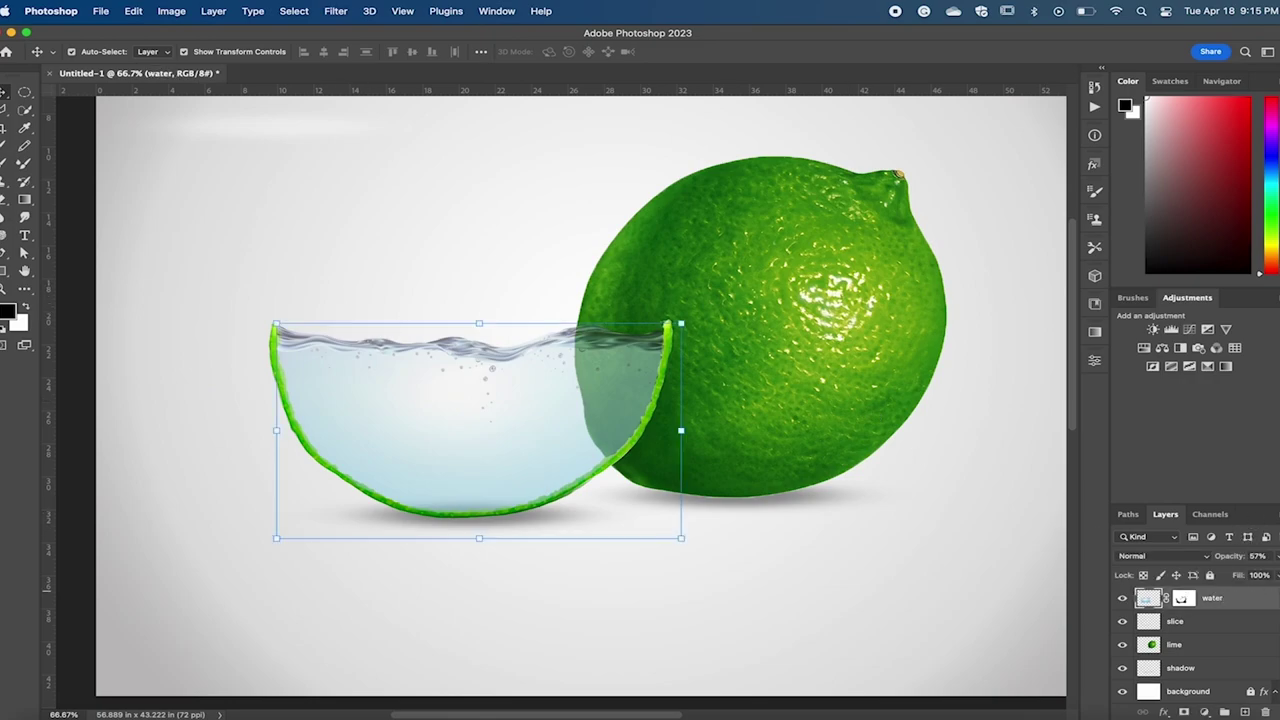
{"action": "left_click", "coordinate": [1276, 557]}
{"action": "left_click_drag", "start_coordinate": [1250, 578], "coordinate": [1273, 577]}
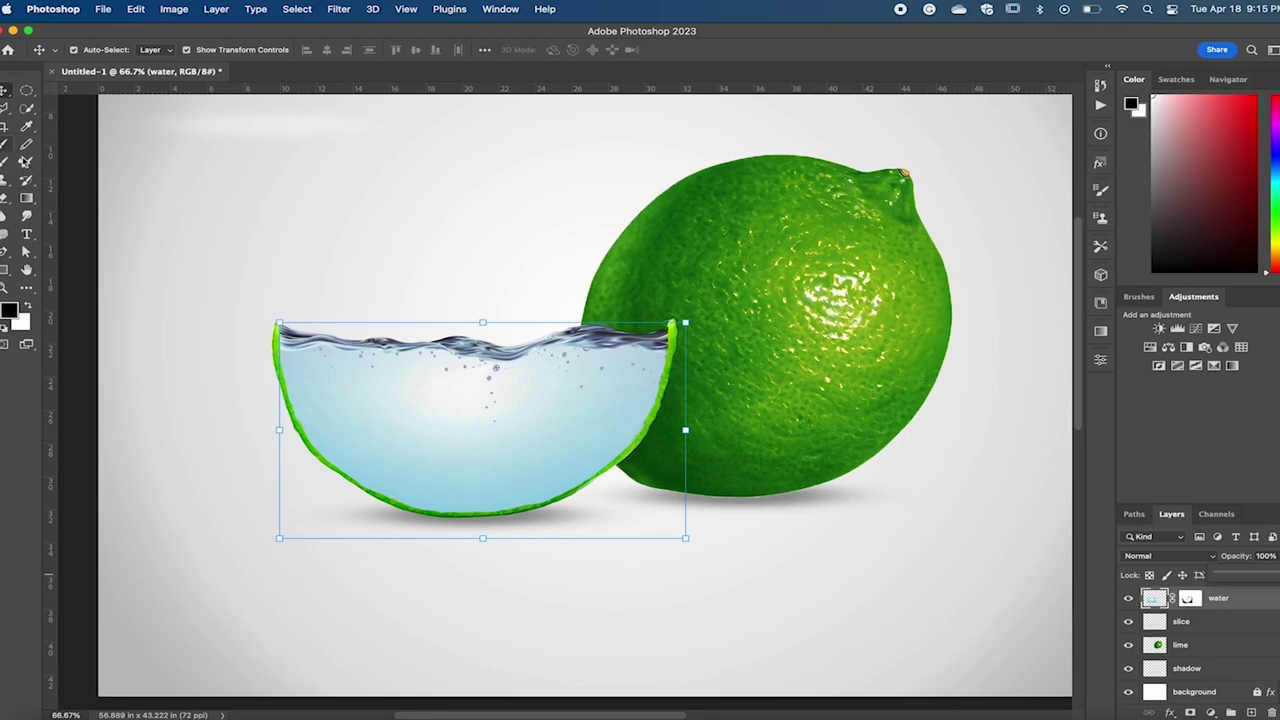
{"action": "left_click", "coordinate": [1199, 598]}
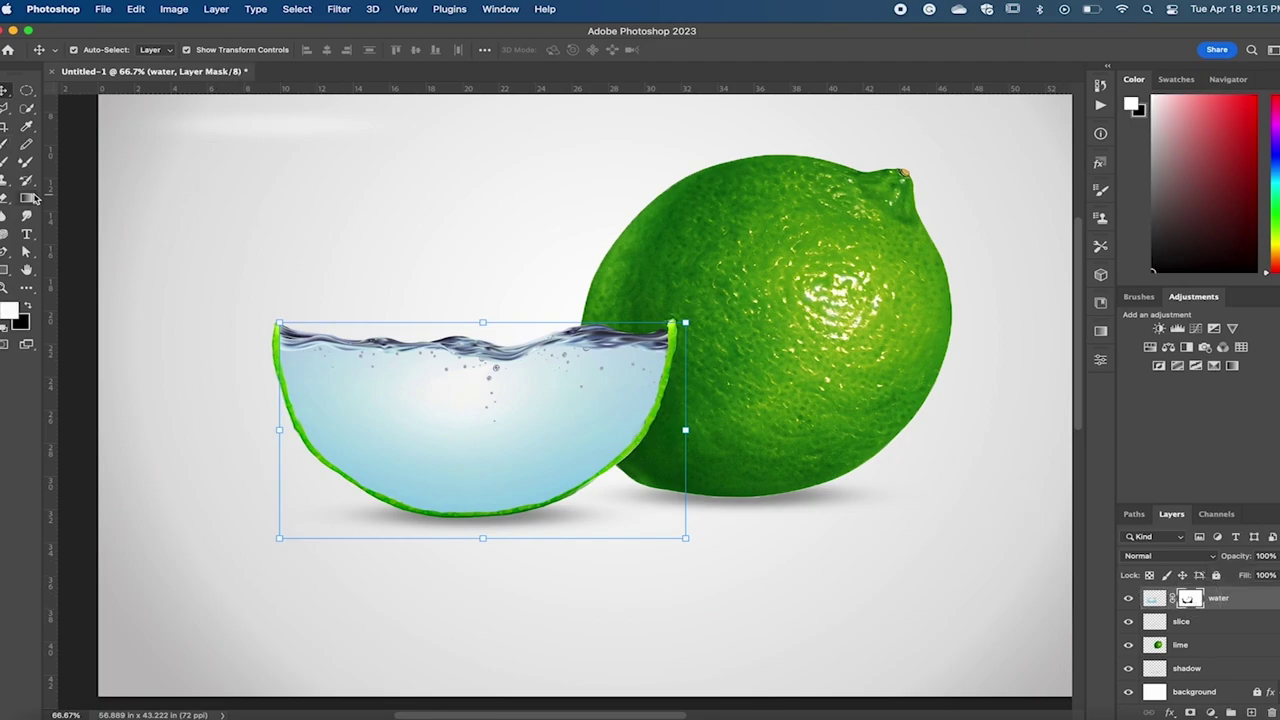
- Set the brush opacity to 17% with black as the painting colour
{"action": "left_click", "coordinate": [5, 145]}
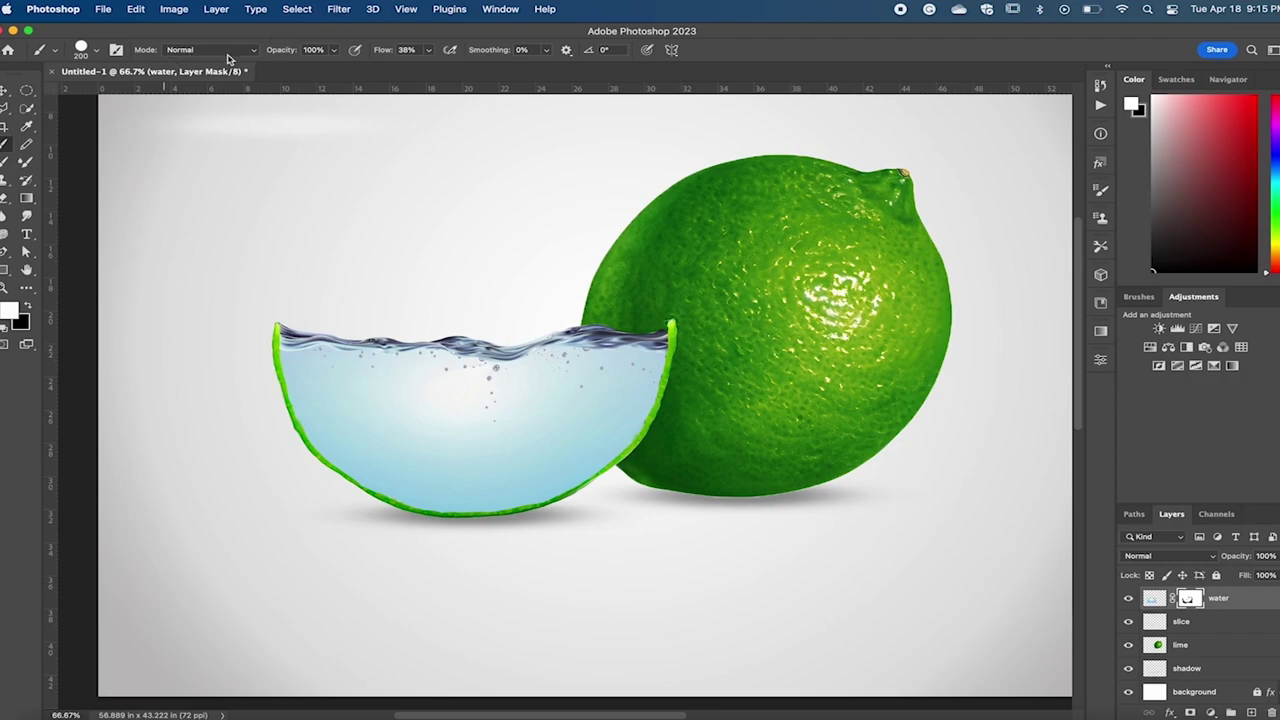
{"action": "left_click", "coordinate": [332, 51]}
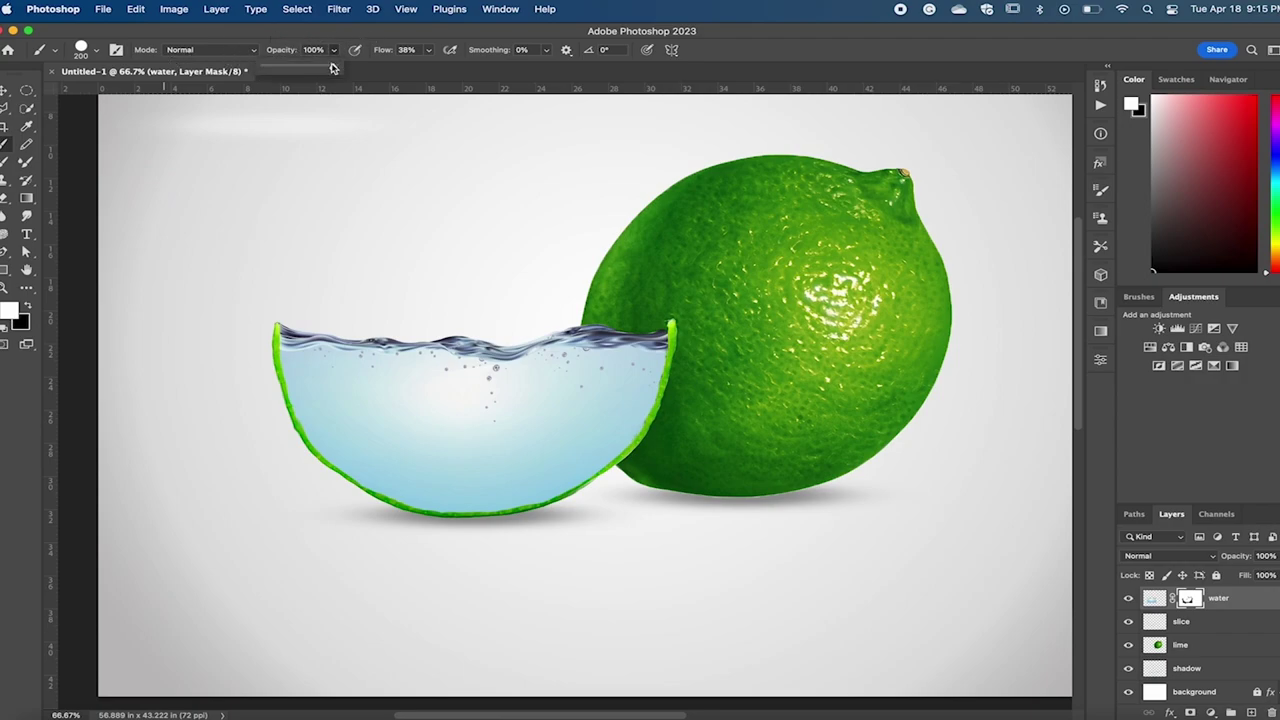
{"action": "left_click", "coordinate": [316, 50]}
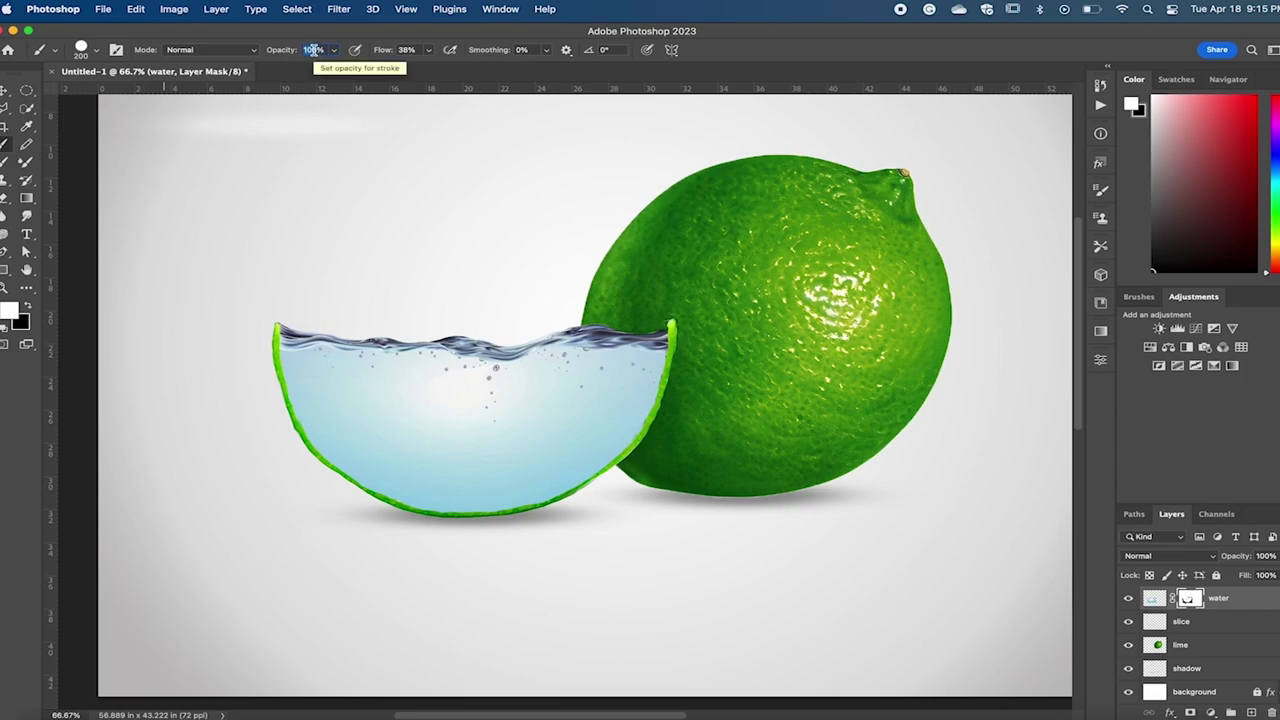
{"action": "type", "text": "1"}
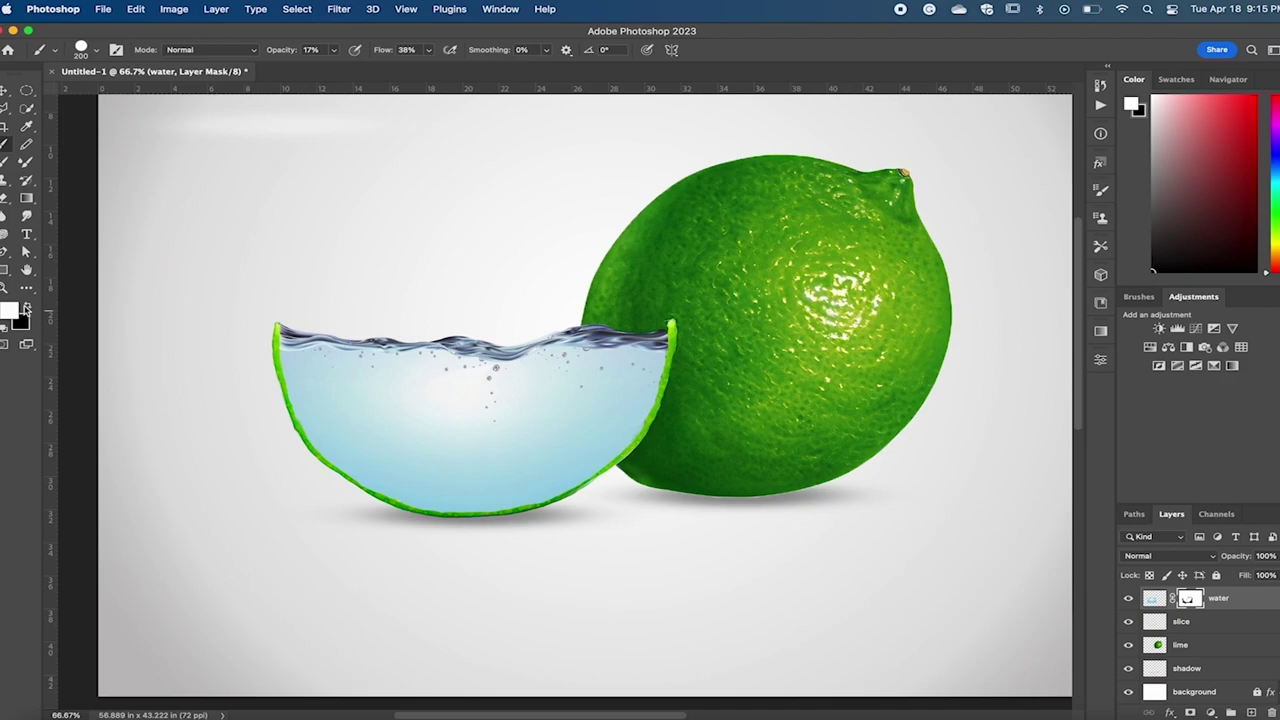
{"action": "left_click", "coordinate": [27, 308]}
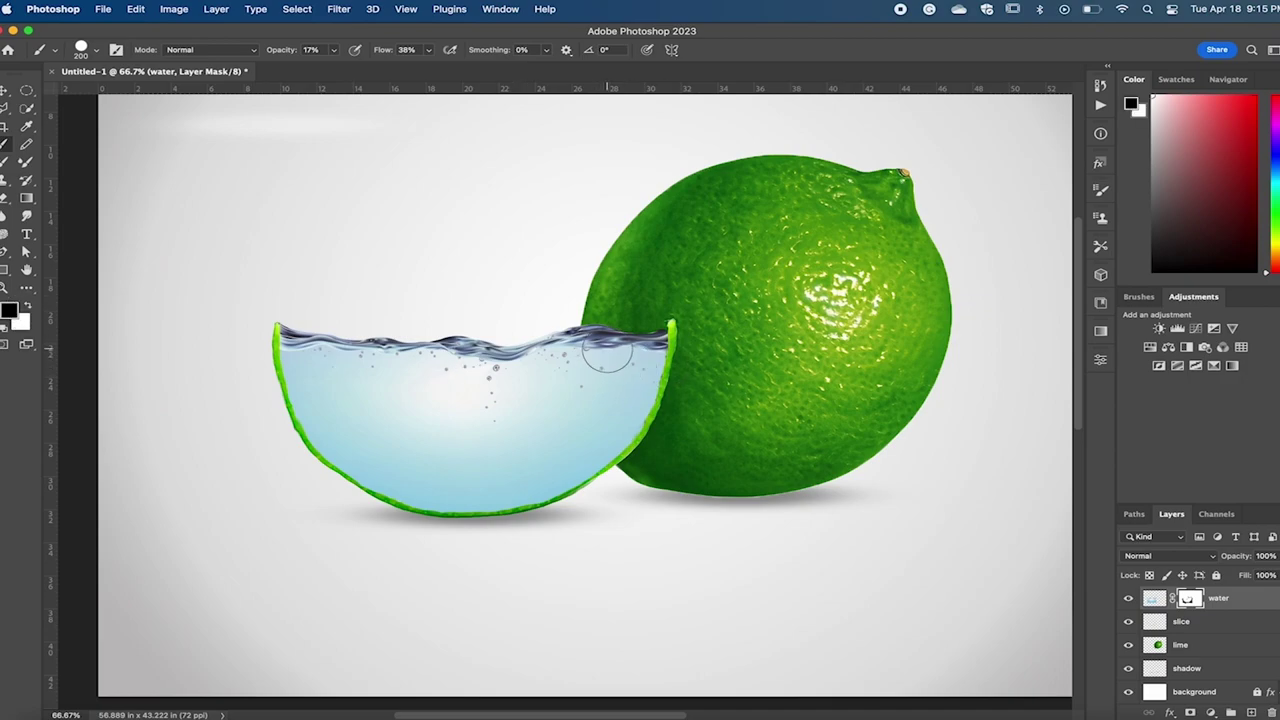
- Paint the mask to fade the water over the lime, touching up with white
{"action": "mouse_move", "coordinate": [607, 352]}
{"action": "left_mouse_down"}
{"action": "mouse_move", "coordinate": [645, 385]}
{"action": "mouse_move", "coordinate": [607, 390]}
{"action": "mouse_move", "coordinate": [615, 440]}
{"action": "mouse_move", "coordinate": [658, 356]}
{"action": "mouse_move", "coordinate": [655, 395]}
{"action": "left_mouse_up"}
{"action": "left_click_drag", "start_coordinate": [588, 357], "coordinate": [620, 414]}
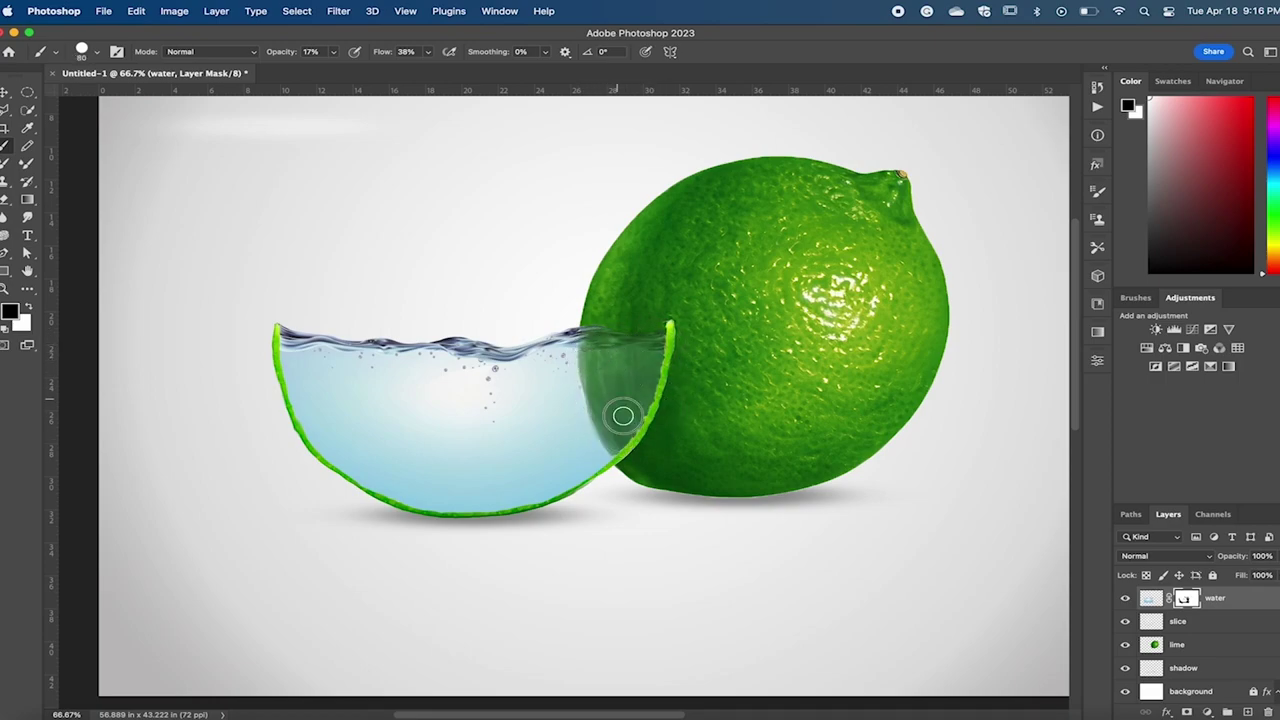
{"action": "left_click", "coordinate": [31, 307]}
{"action": "mouse_move", "coordinate": [574, 366]}
{"action": "left_mouse_down"}
{"action": "mouse_move", "coordinate": [614, 434]}
{"action": "mouse_move", "coordinate": [634, 317]}
{"action": "mouse_move", "coordinate": [607, 339]}
{"action": "left_mouse_up"}
{"action": "key", "text": "x"}
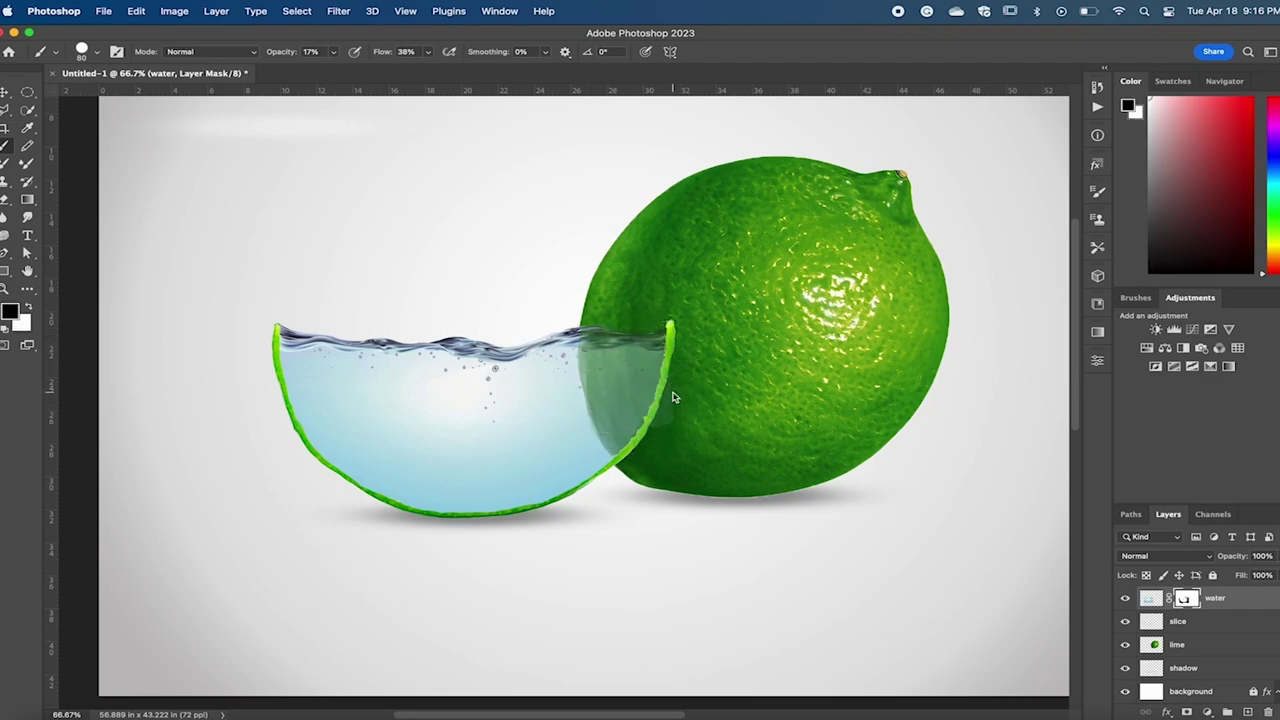
{"action": "left_click_drag", "start_coordinate": [670, 387], "coordinate": [678, 368]}
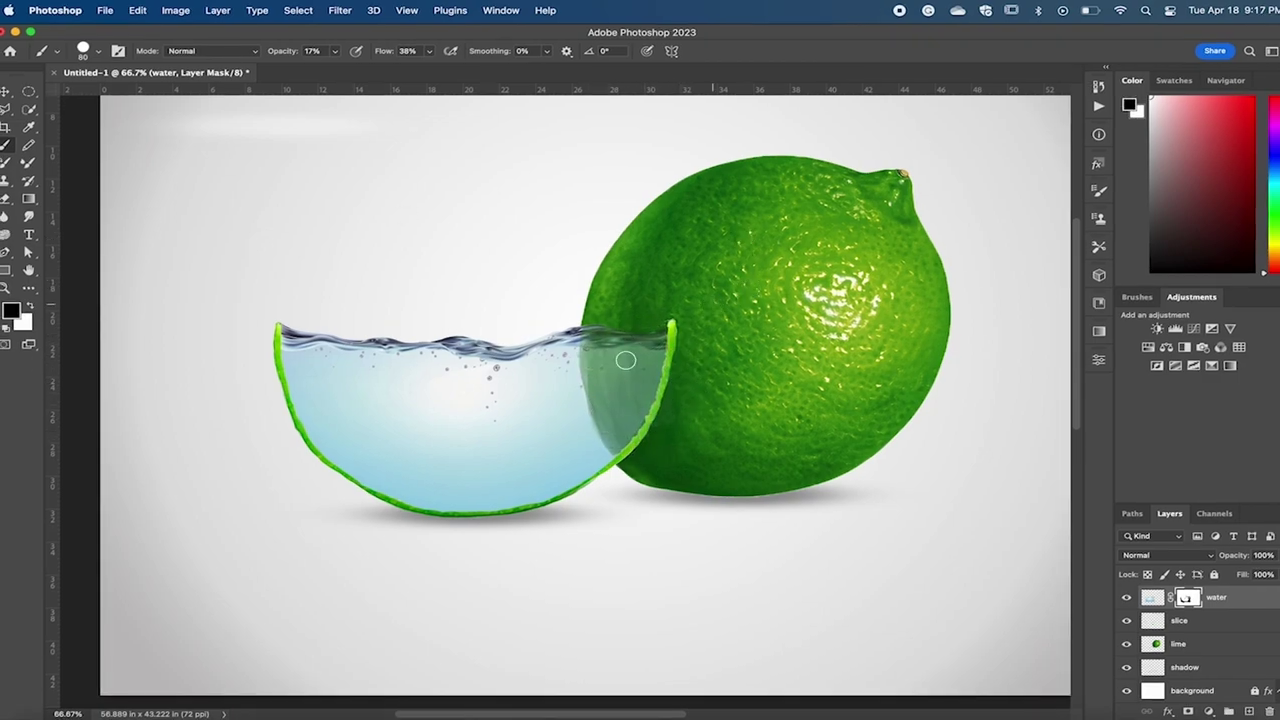
{"action": "left_click", "coordinate": [6, 92]}
{"action": "left_click", "coordinate": [400, 290]}
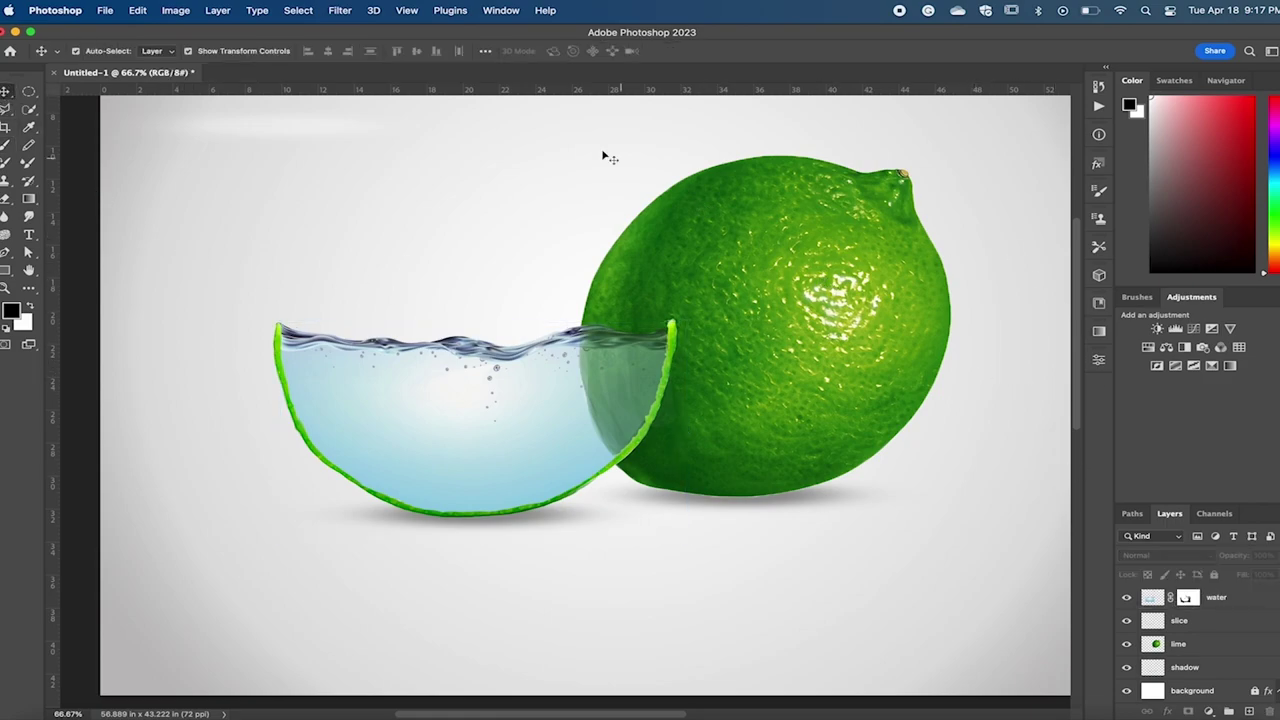
- Open the shark image pngegg.png
{"action": "left_click", "coordinate": [104, 17]}
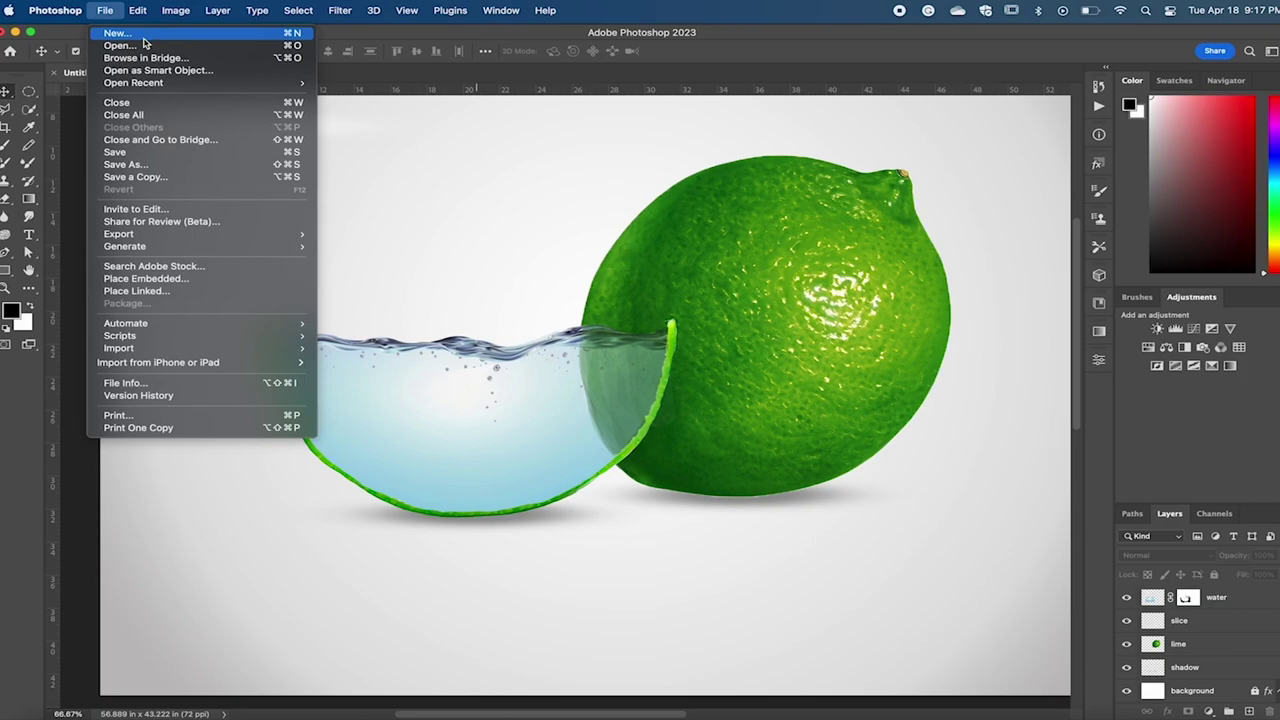
{"action": "key", "text": "Escape"}
{"action": "left_click", "coordinate": [107, 14]}
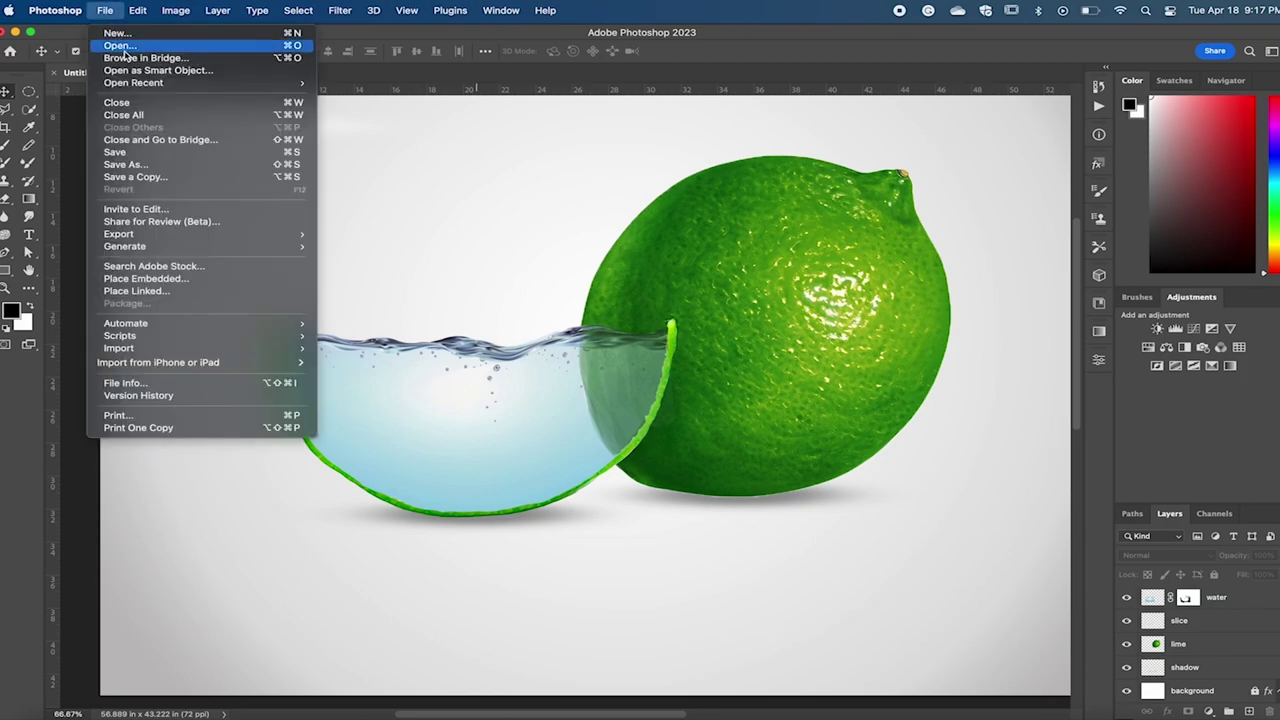
{"action": "left_click", "coordinate": [122, 49]}
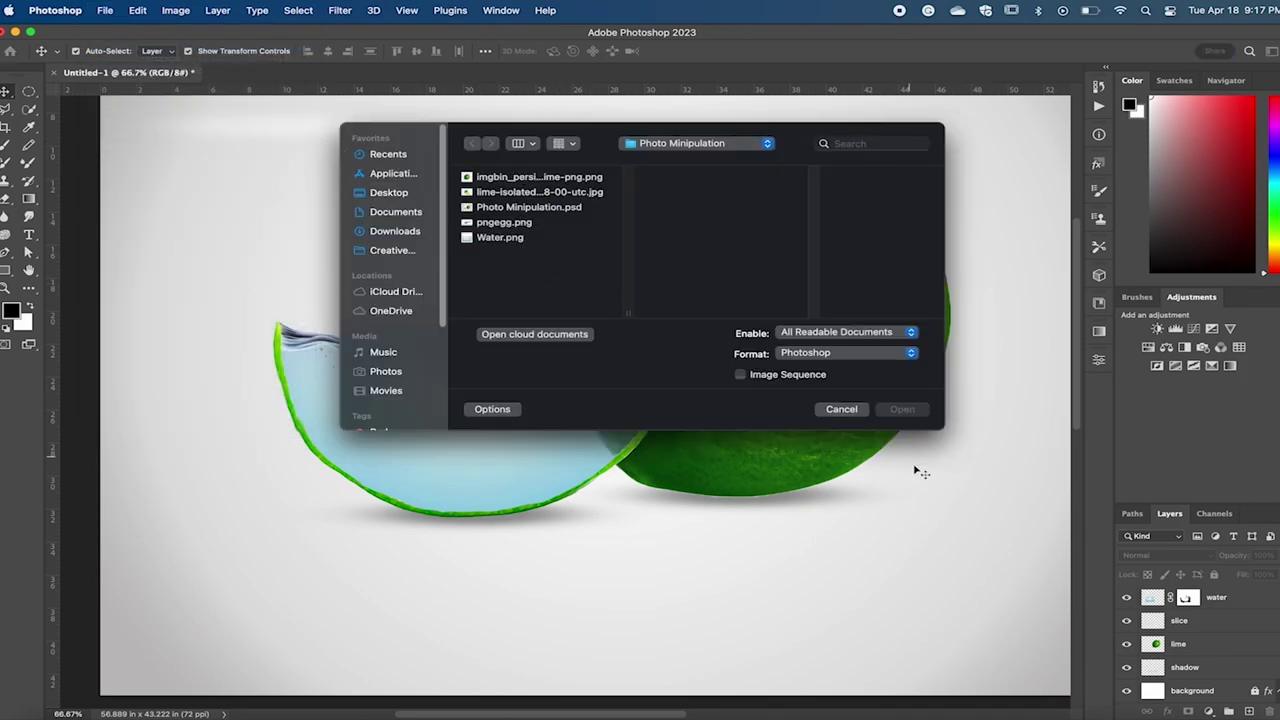
{"action": "left_click", "coordinate": [515, 222]}
{"action": "left_click", "coordinate": [905, 409]}
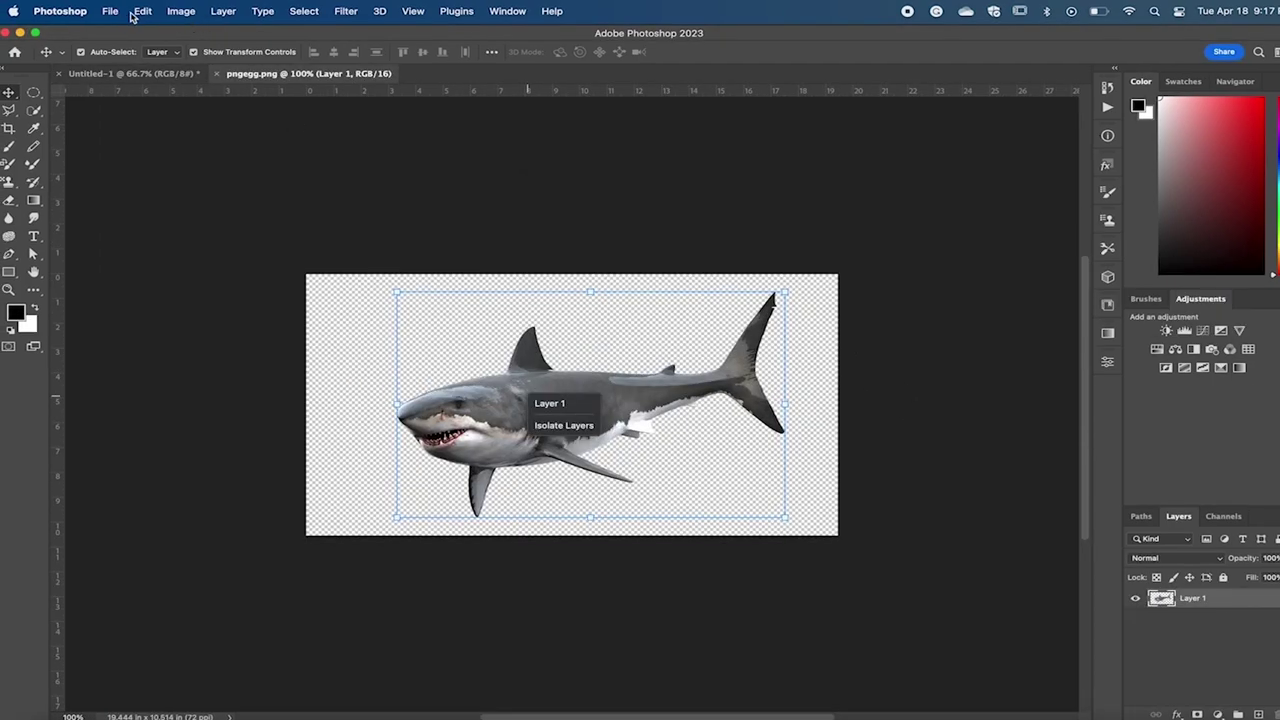
- Copy the shark and return to the Untitled-1 composite
{"action": "left_click", "coordinate": [140, 12]}
{"action": "left_click", "coordinate": [155, 111]}
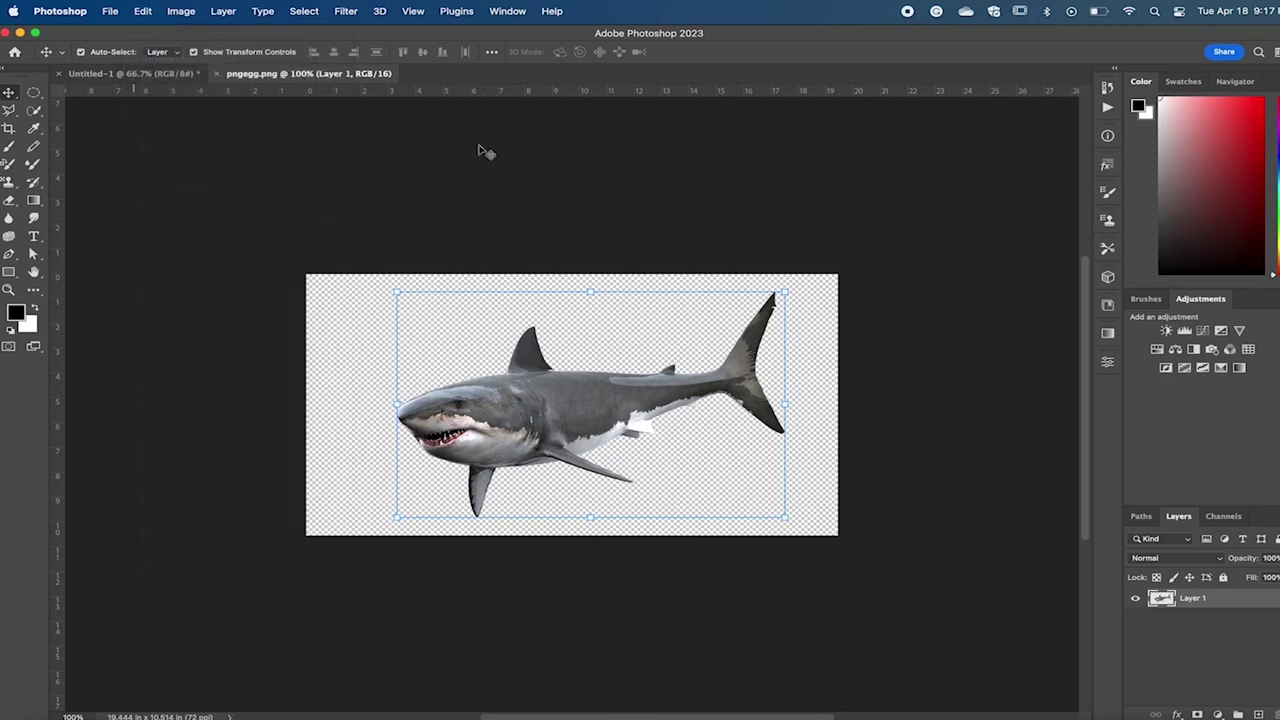
{"action": "left_click", "coordinate": [175, 73]}
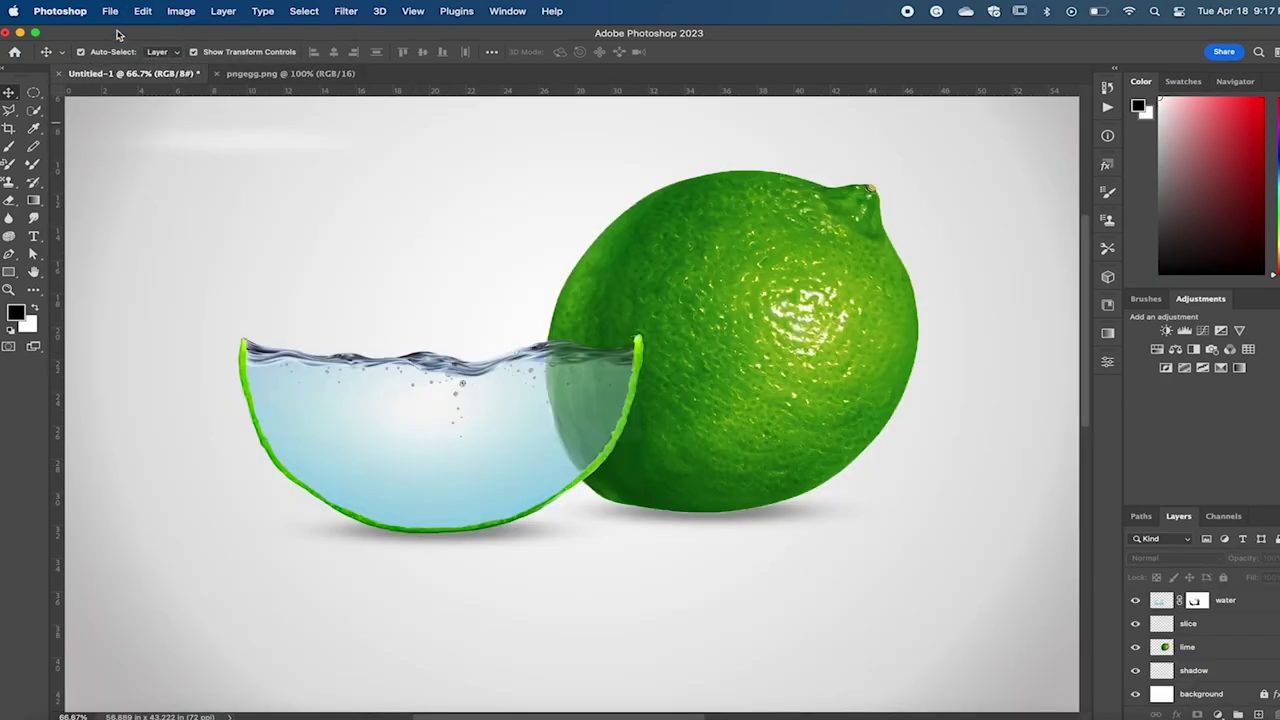
- Paste the shark into the water and scale it to about 73%
{"action": "left_click", "coordinate": [143, 11]}
{"action": "left_click", "coordinate": [160, 138]}
{"action": "left_click_drag", "start_coordinate": [549, 398], "coordinate": [430, 449]}
{"action": "key", "text": "ctrl+t"}
{"action": "left_click_drag", "start_coordinate": [570, 369], "coordinate": [523, 398]}
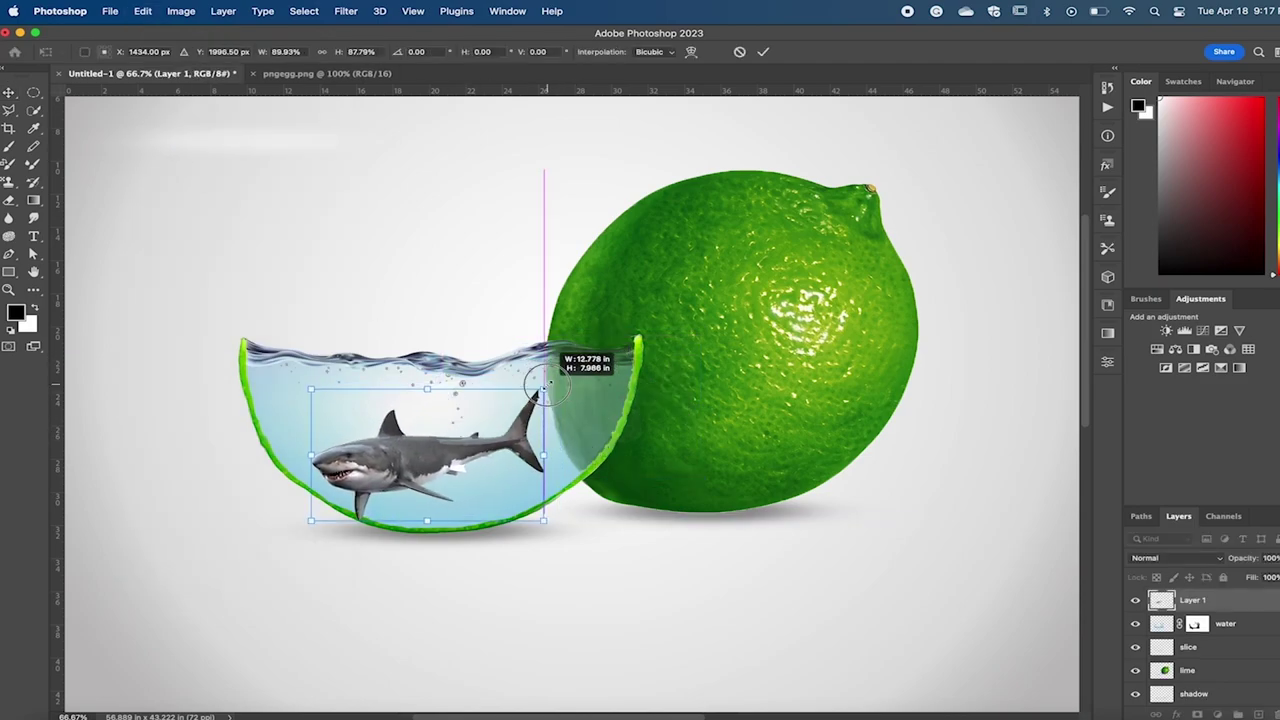
{"action": "left_click_drag", "start_coordinate": [419, 485], "coordinate": [429, 471]}
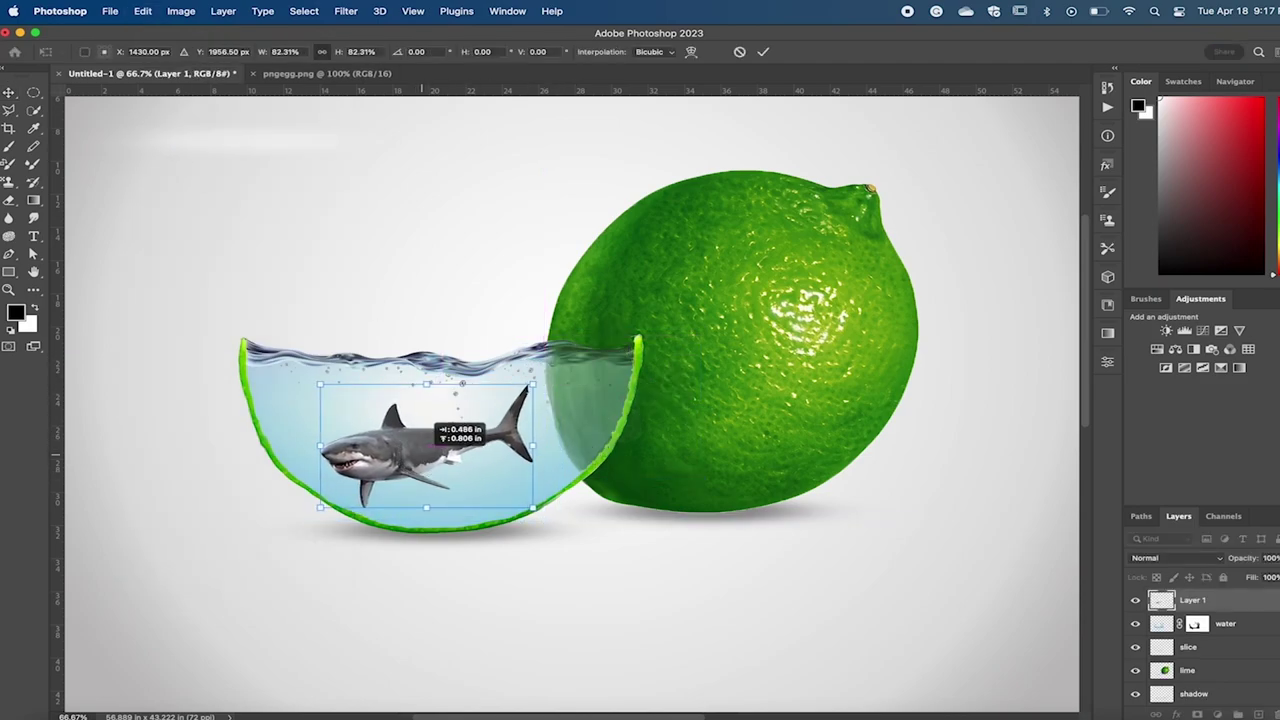
{"action": "left_click_drag", "start_coordinate": [536, 388], "coordinate": [522, 392]}
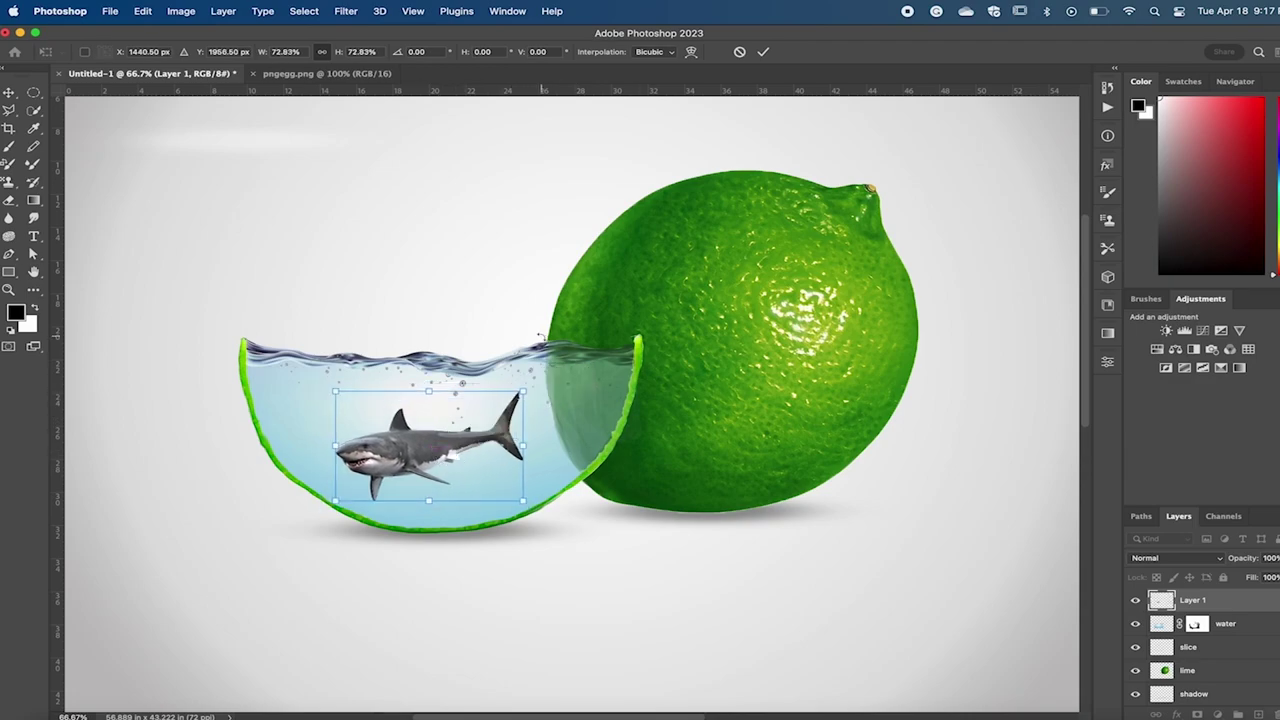
{"action": "key", "text": "Return"}
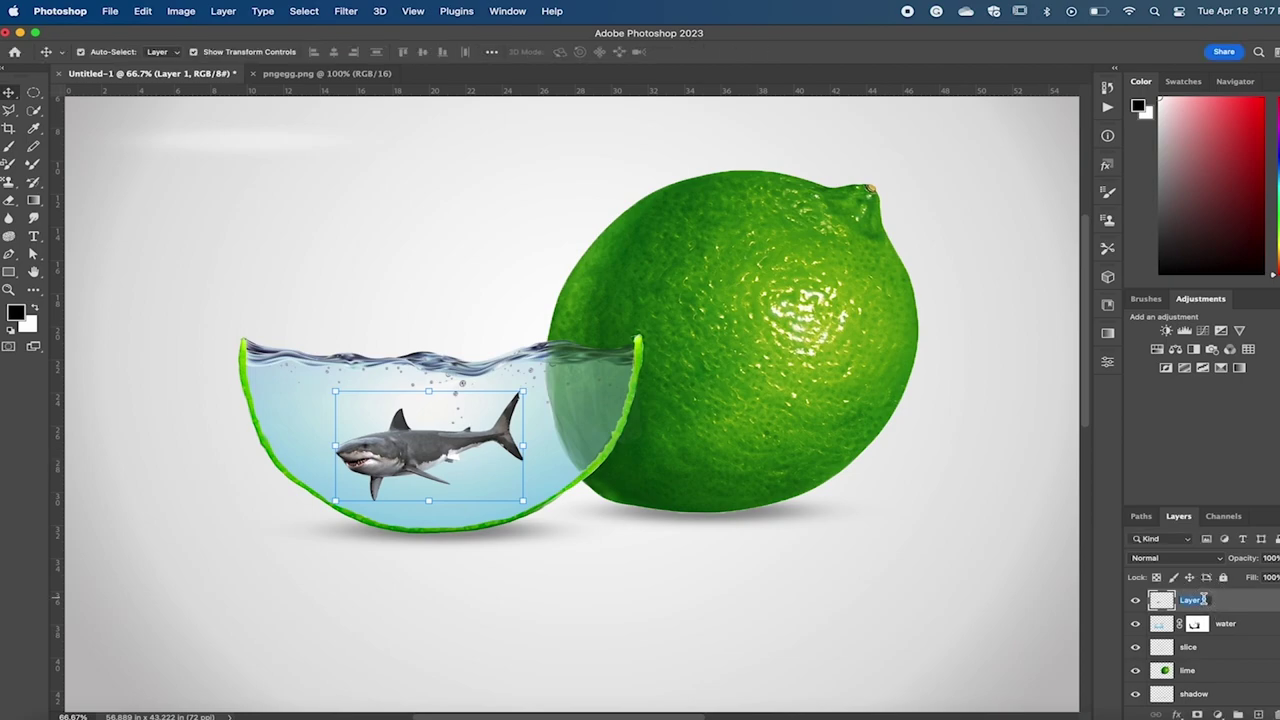
- Name the shark's layer 'shark' and add a layer mask to it
{"action": "type", "text": "shark"}
{"action": "key", "text": "Return"}
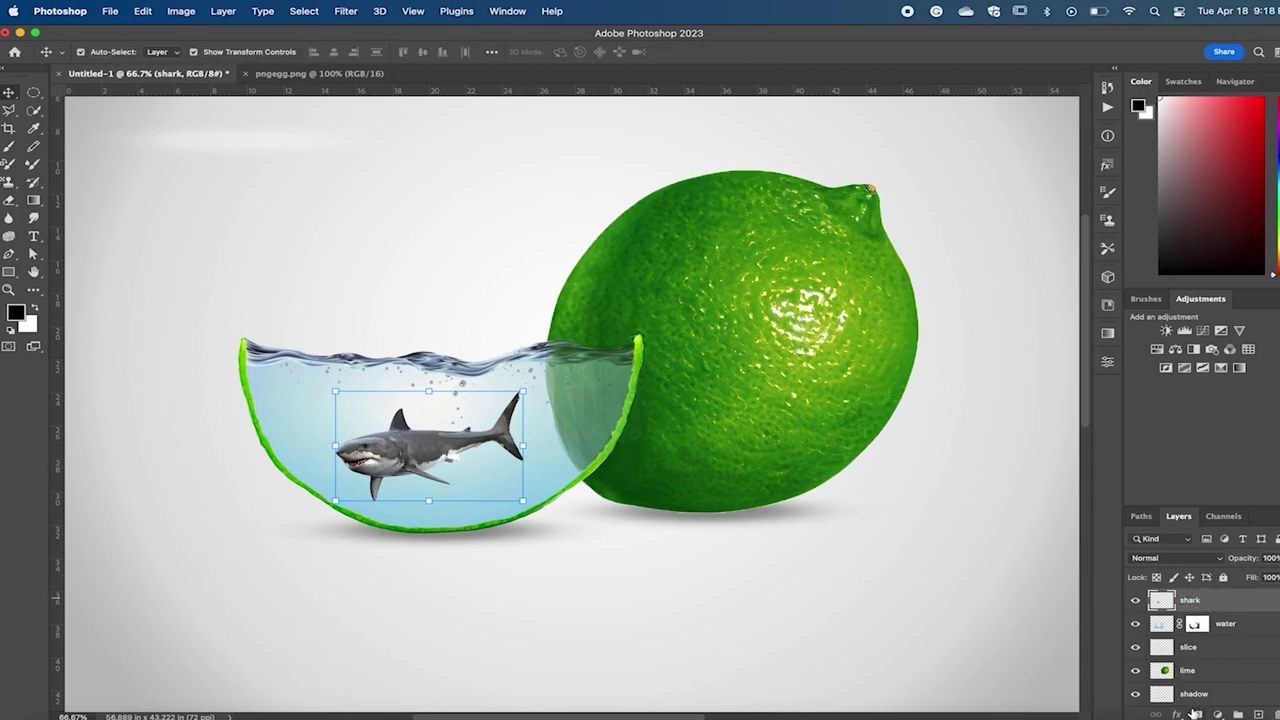
{"action": "left_click", "coordinate": [1196, 714]}
- Softly fade the shark's back and tail with a 10% opacity brush on its mask
{"action": "left_click", "coordinate": [9, 146]}
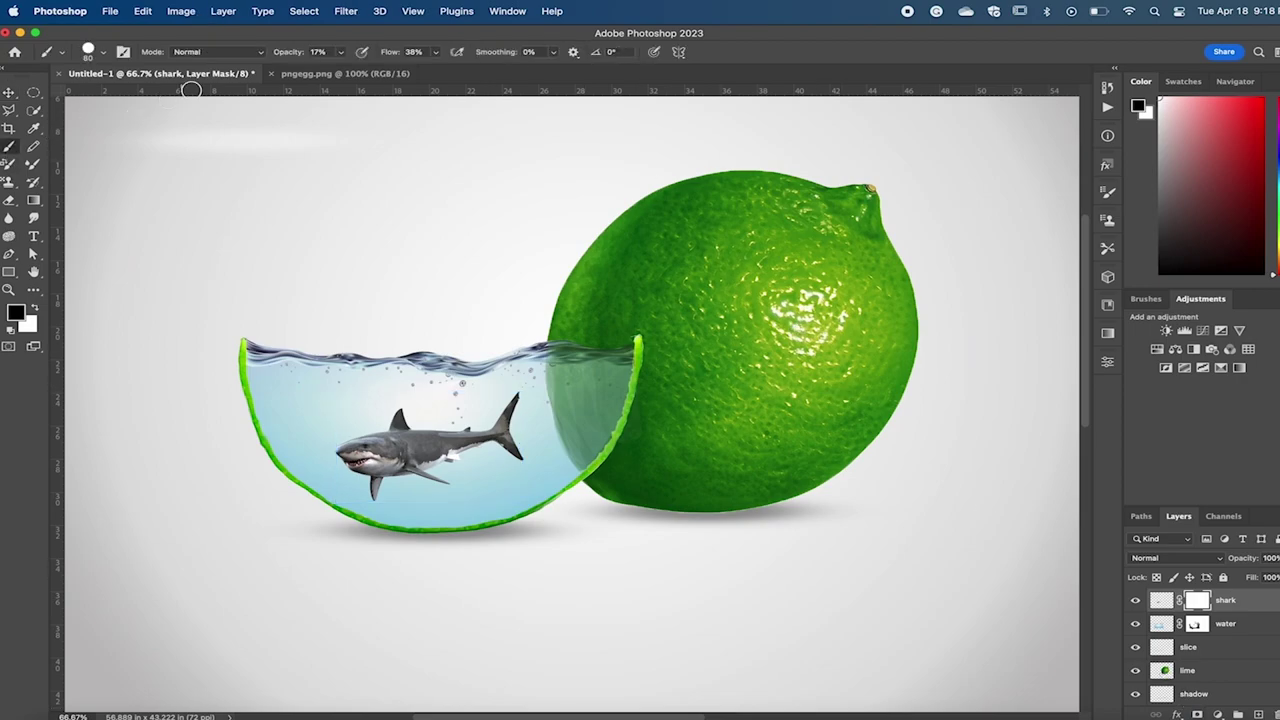
{"action": "left_click", "coordinate": [332, 52]}
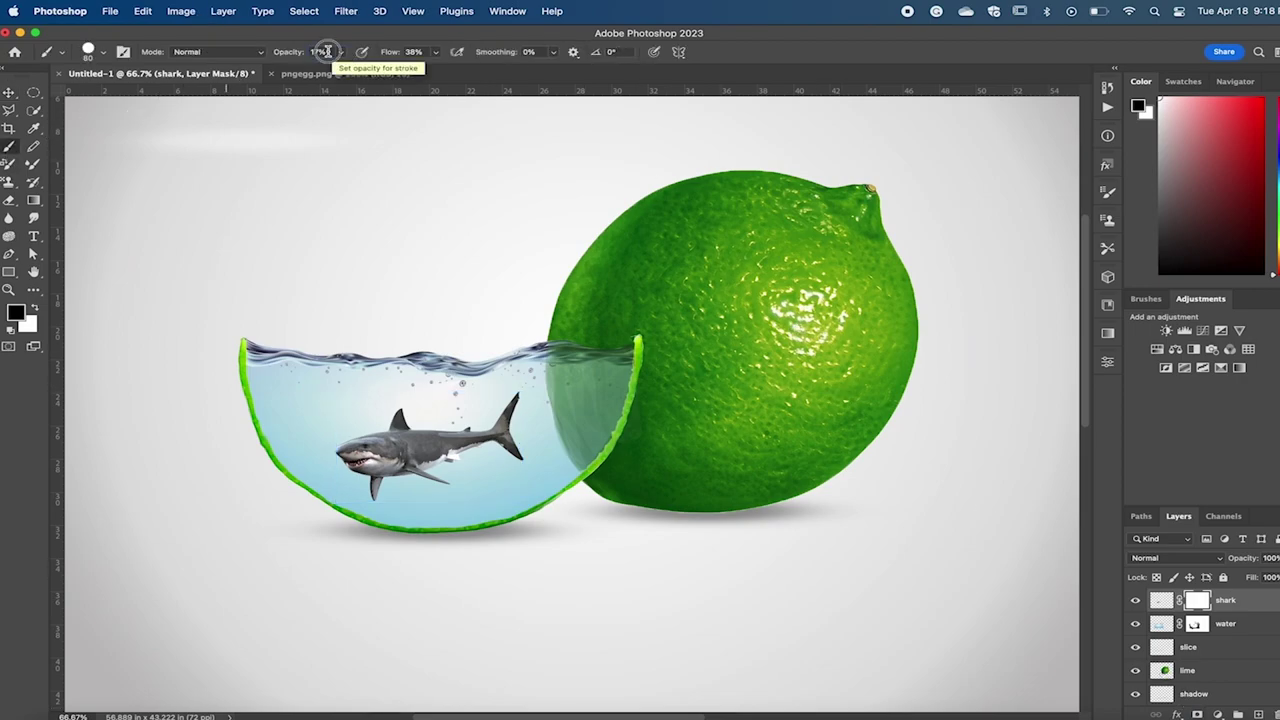
{"action": "type", "text": "10"}
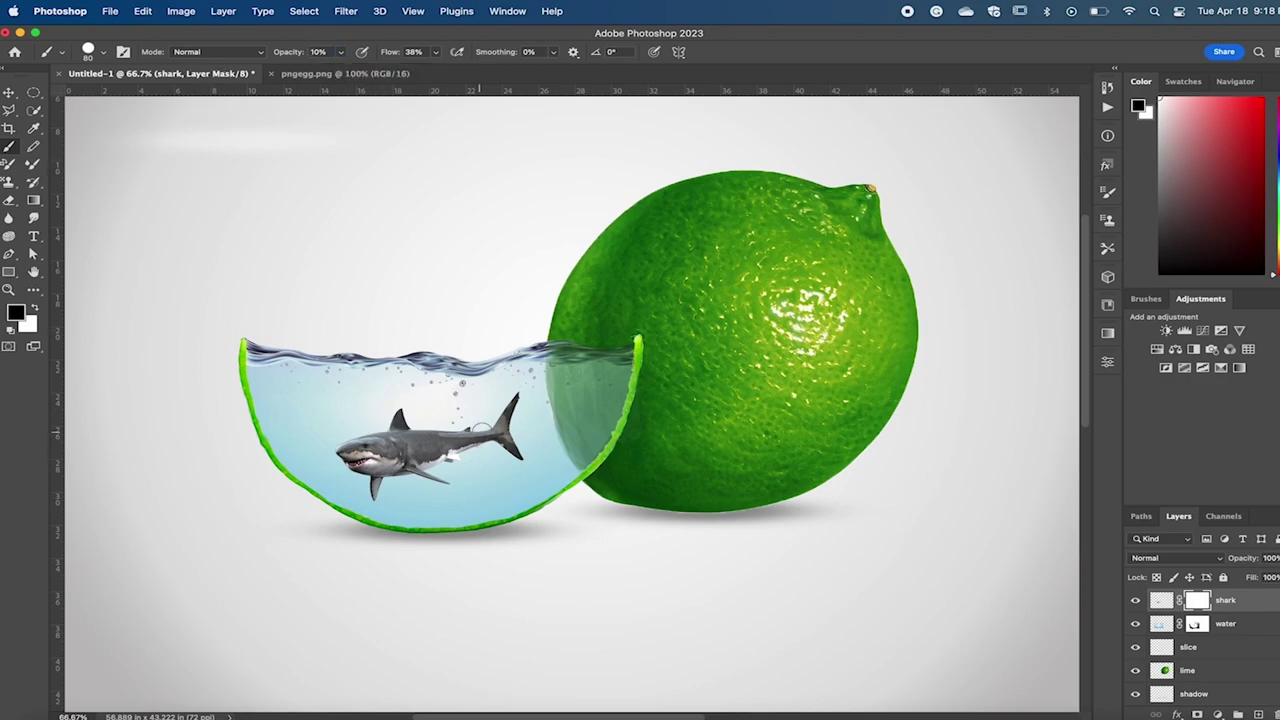
{"action": "mouse_move", "coordinate": [482, 428]}
{"action": "left_mouse_down"}
{"action": "mouse_move", "coordinate": [410, 415]}
{"action": "mouse_move", "coordinate": [432, 463]}
{"action": "mouse_move", "coordinate": [514, 438]}
{"action": "mouse_move", "coordinate": [446, 472]}
{"action": "mouse_move", "coordinate": [505, 420]}
{"action": "mouse_move", "coordinate": [449, 423]}
{"action": "mouse_move", "coordinate": [433, 476]}
{"action": "mouse_move", "coordinate": [406, 415]}
{"action": "mouse_move", "coordinate": [432, 462]}
{"action": "mouse_move", "coordinate": [508, 466]}
{"action": "left_mouse_up"}
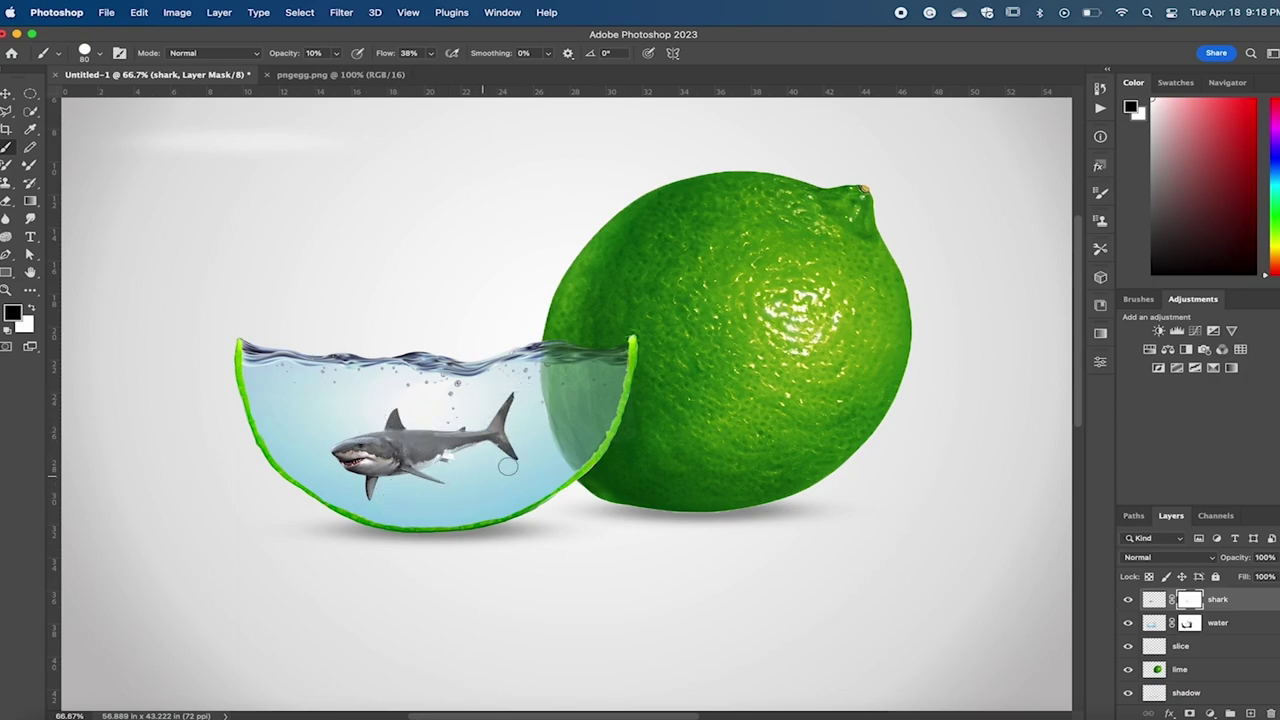
- Set the shark layer's blend mode to Multiply
{"action": "left_click", "coordinate": [1135, 558]}
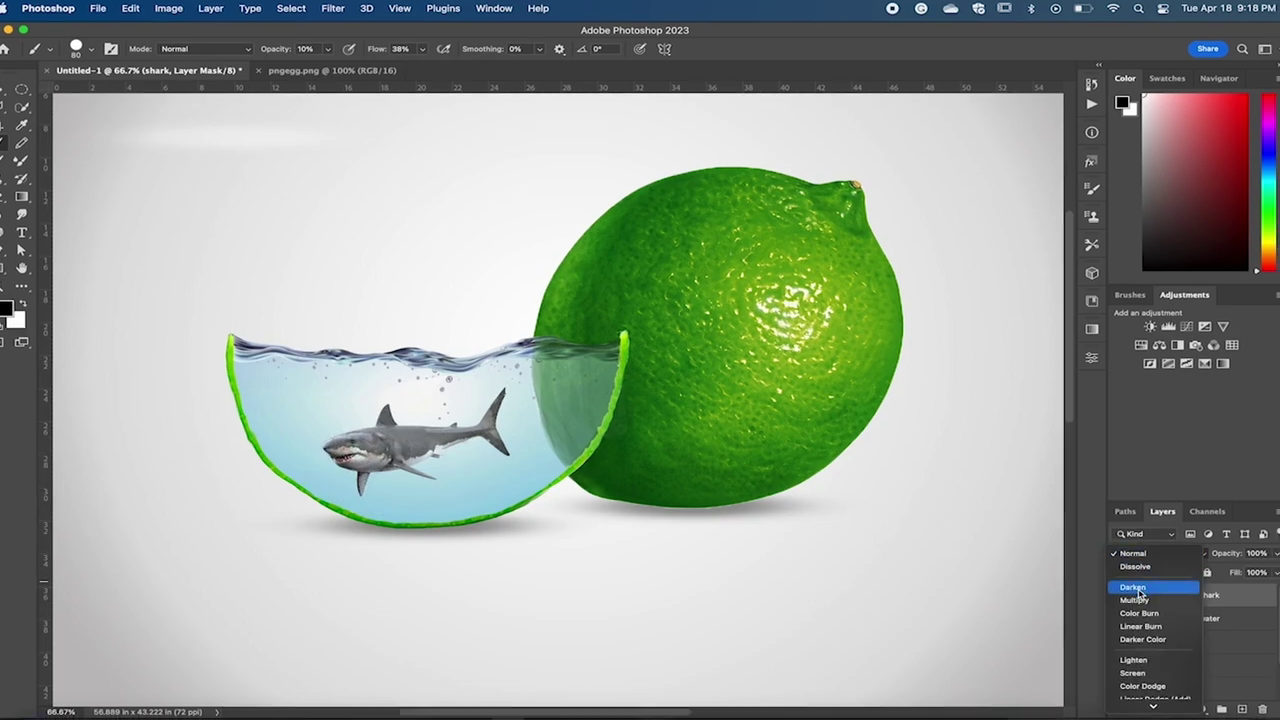
{"action": "left_click", "coordinate": [1139, 600]}
{"action": "left_click", "coordinate": [8, 90]}
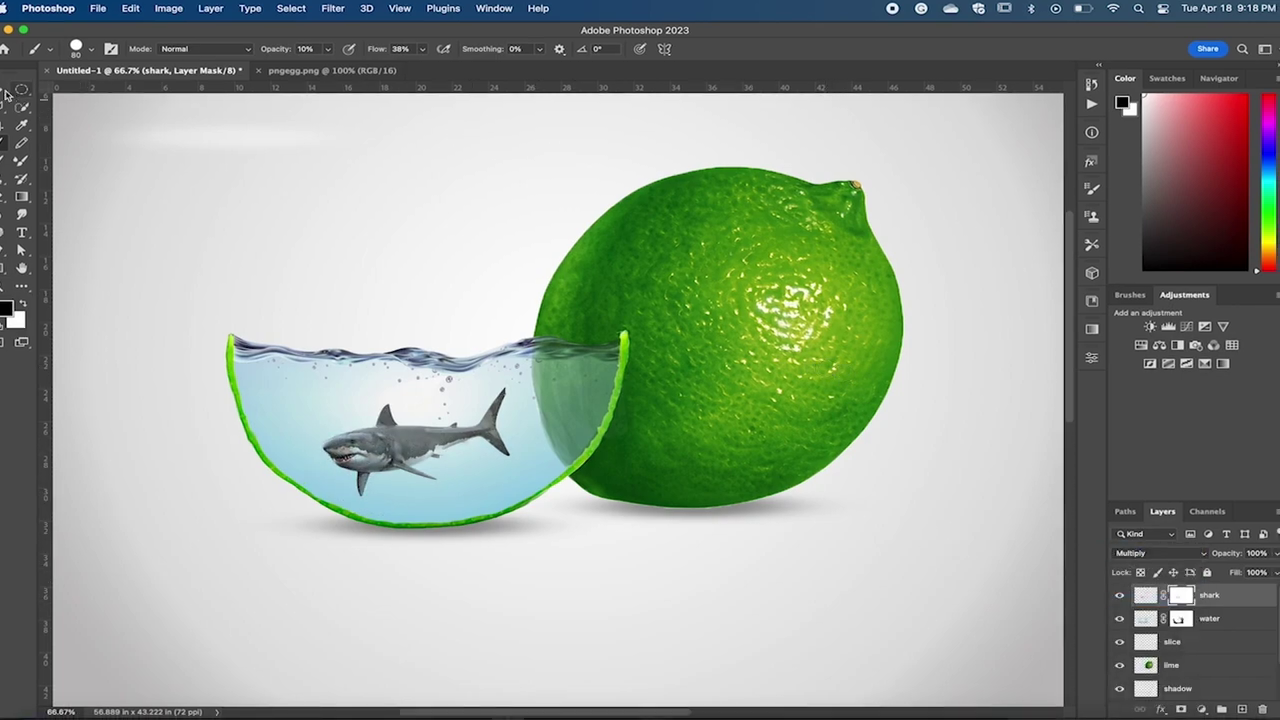
{"action": "left_click", "coordinate": [386, 286]}
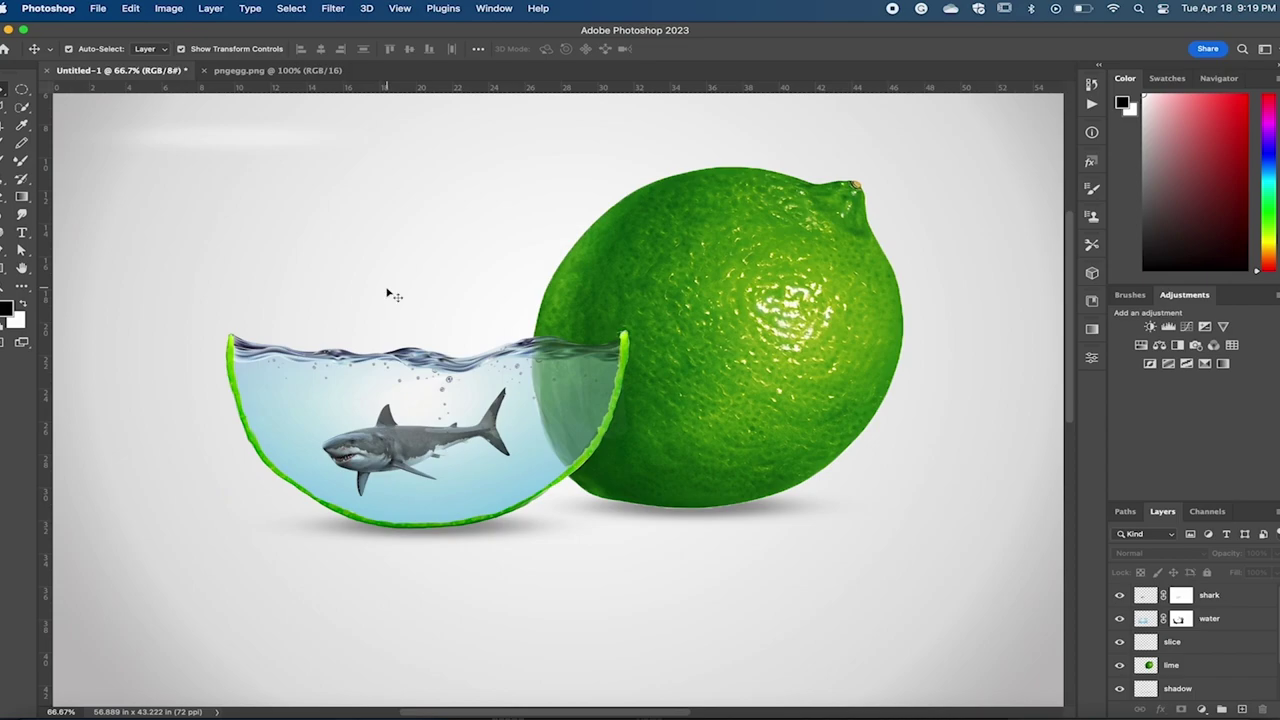
{"action": "scroll", "coordinate": [390, 293], "scroll_direction": "down", "scroll_amount": 2, "text": "alt"}
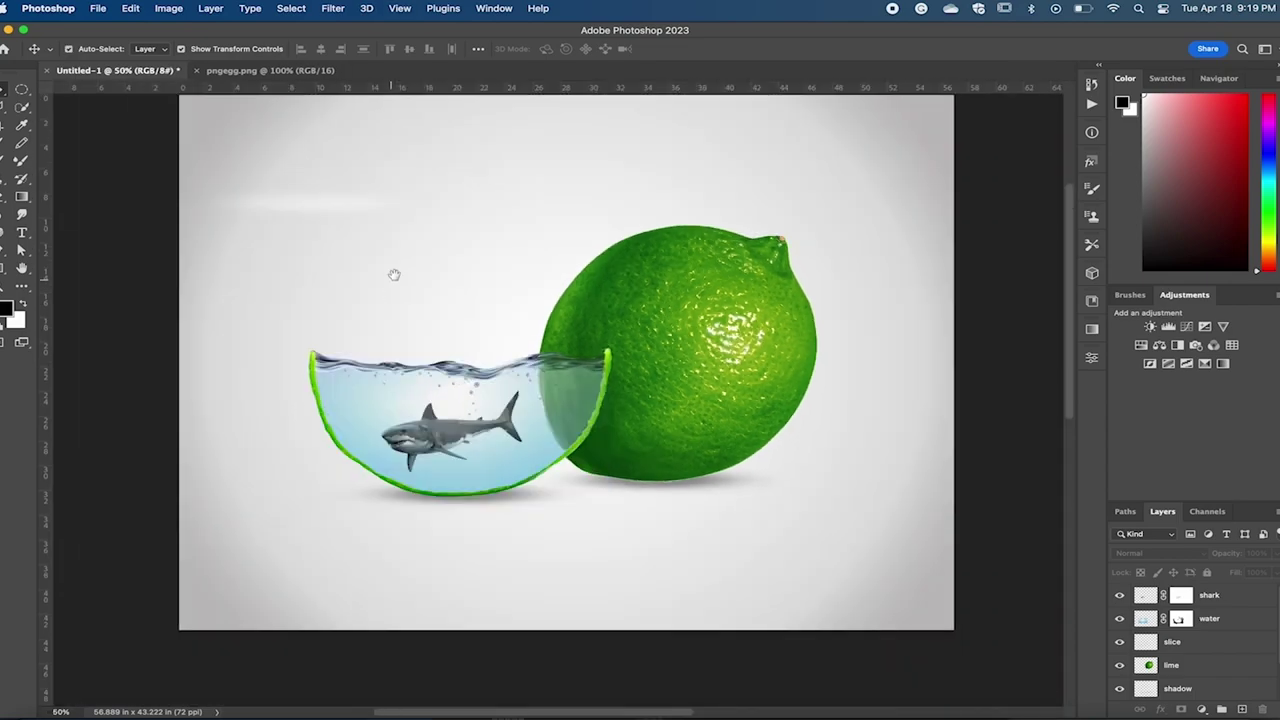
{"action": "scroll", "coordinate": [393, 280], "scroll_direction": "down", "scroll_amount": 2, "text": "alt"}
{"action": "left_click", "coordinate": [405, 8]}
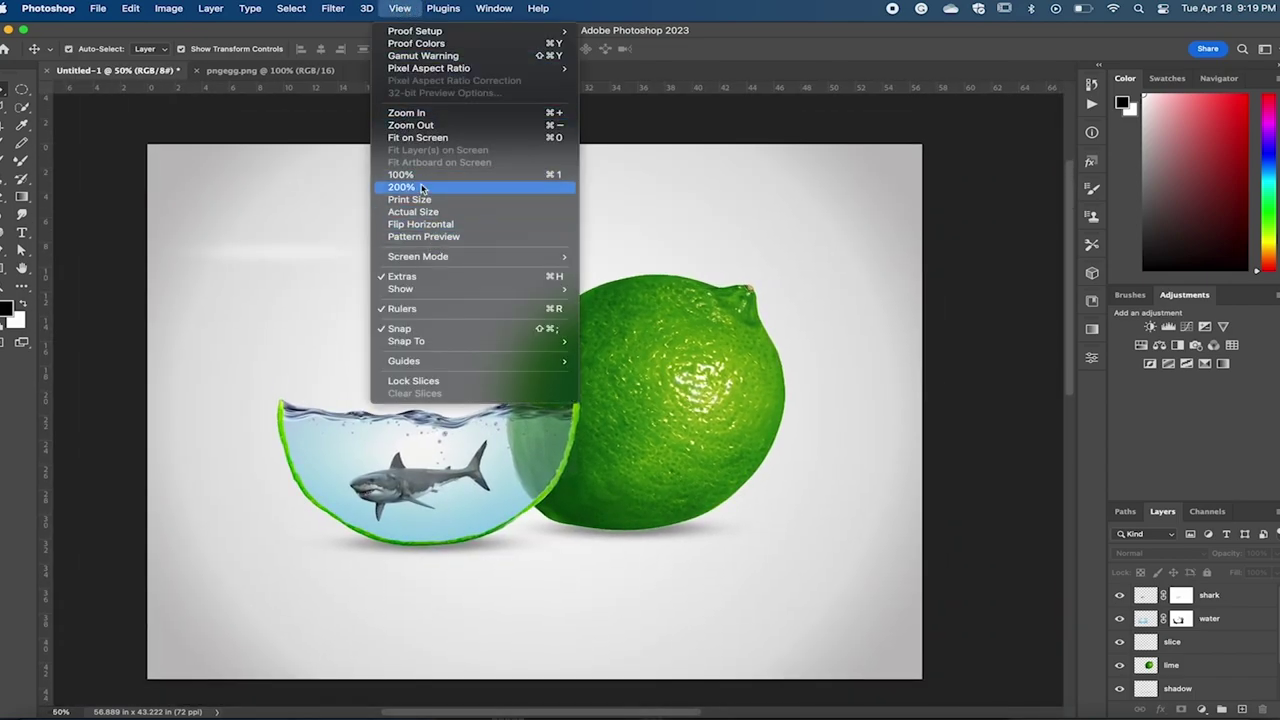
{"action": "left_click", "coordinate": [428, 140]}
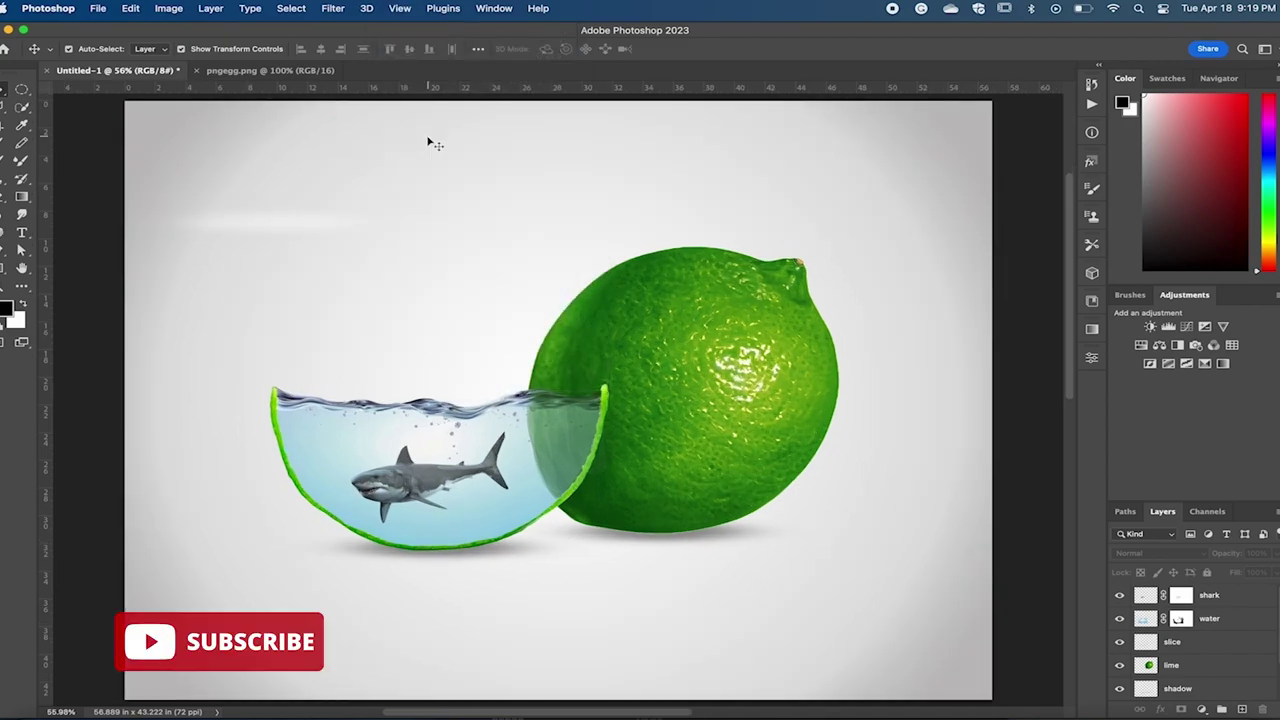